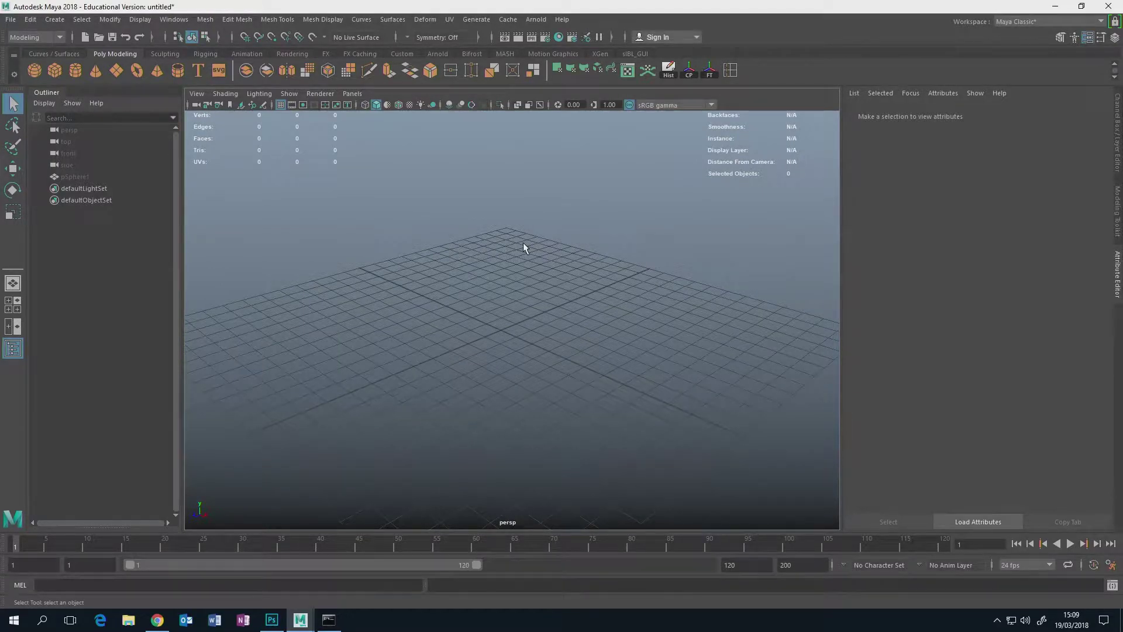
Create a polygon sphere at the centre of the grid.
{"action": "scroll", "coordinate": [523, 242], "scroll_direction": "down", "scroll_amount": 3}
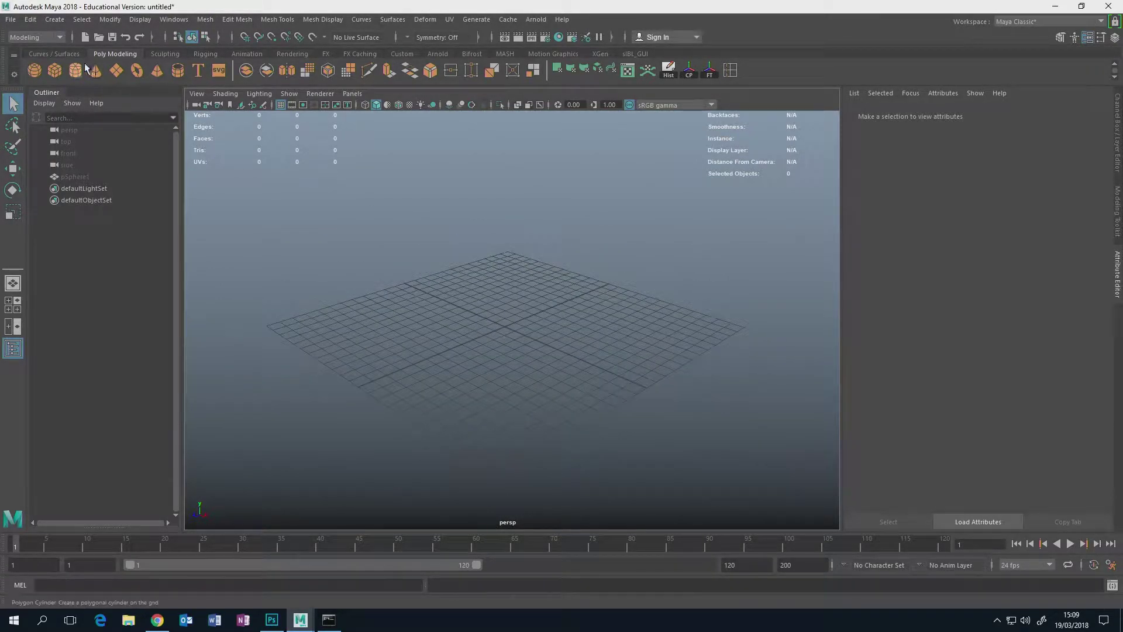
{"action": "left_click_drag", "start_coordinate": [568, 251], "coordinate": [562, 263], "text": "alt"}
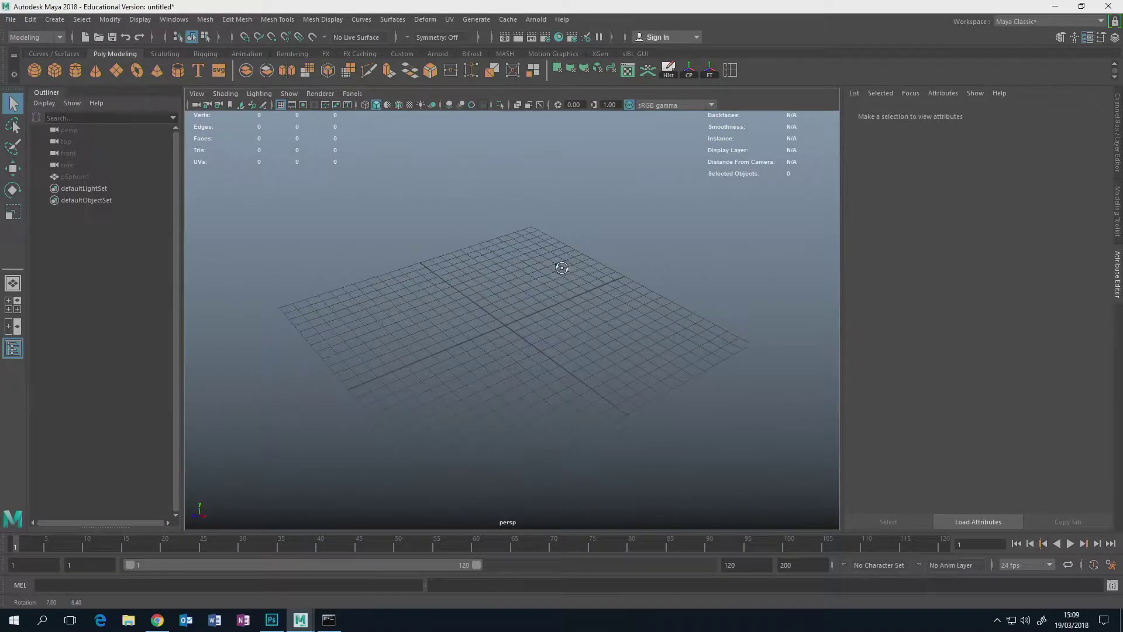
{"action": "left_click", "coordinate": [35, 67]}
{"action": "left_click_drag", "start_coordinate": [368, 289], "coordinate": [543, 364], "text": "alt"}
{"action": "scroll", "coordinate": [572, 342], "scroll_direction": "up", "scroll_amount": 5}
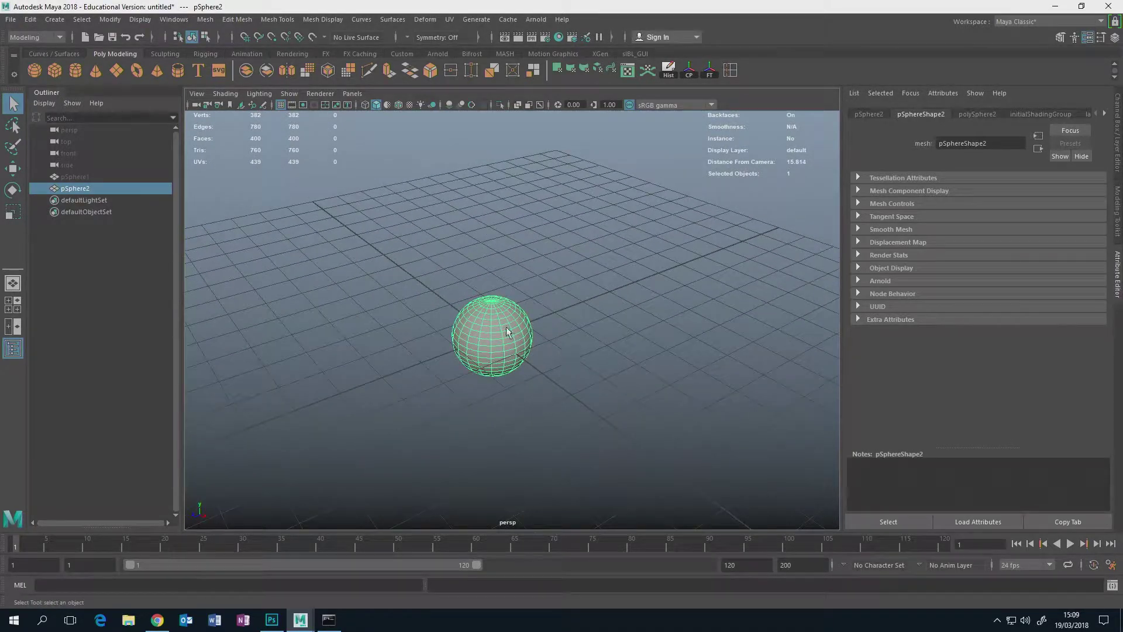
Examine the sphere's edge layout around its top pole and deselect the sphere.
{"action": "scroll", "coordinate": [520, 327], "scroll_direction": "up", "scroll_amount": 5}
{"action": "left_click_drag", "start_coordinate": [515, 321], "coordinate": [484, 319], "text": "alt"}
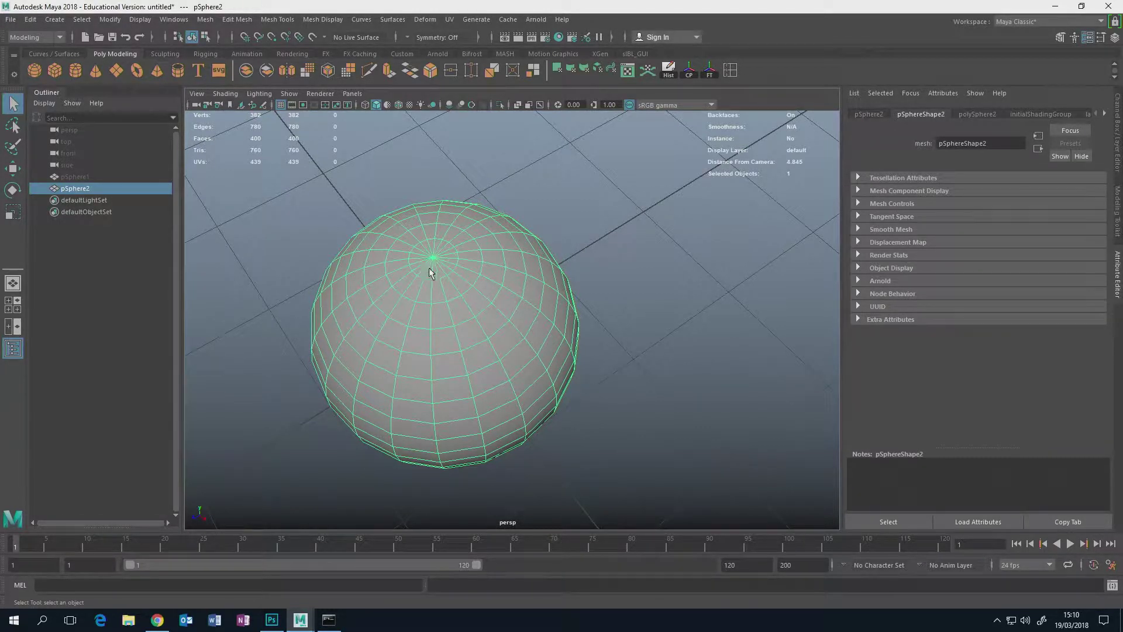
{"action": "left_click_drag", "start_coordinate": [481, 313], "coordinate": [485, 290], "text": "alt"}
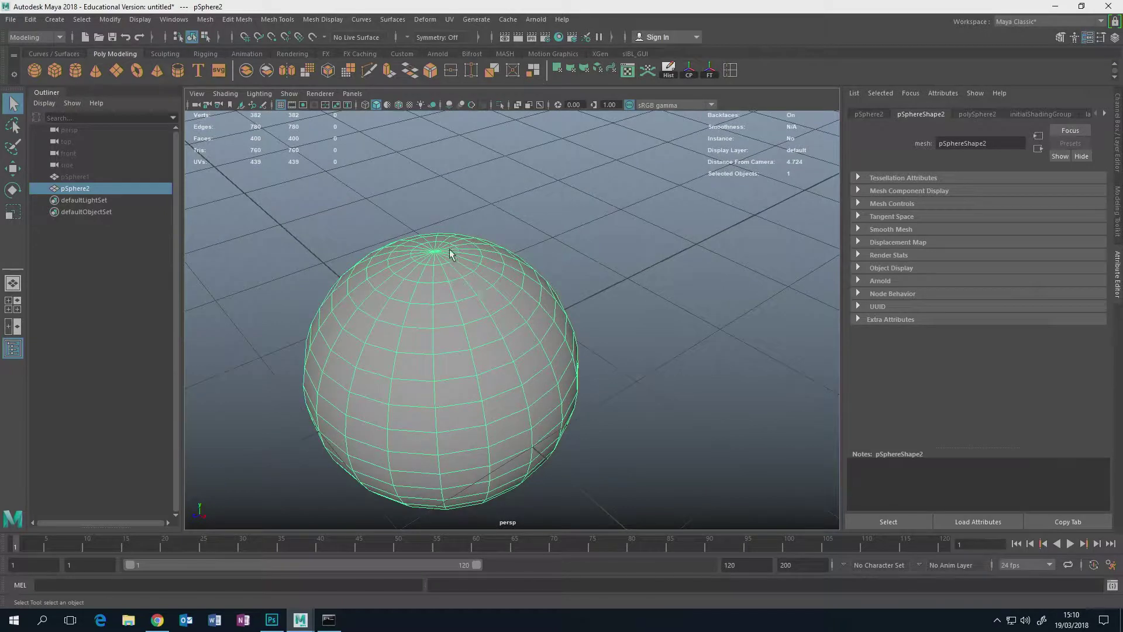
{"action": "left_click_drag", "start_coordinate": [451, 253], "coordinate": [451, 251], "text": "alt"}
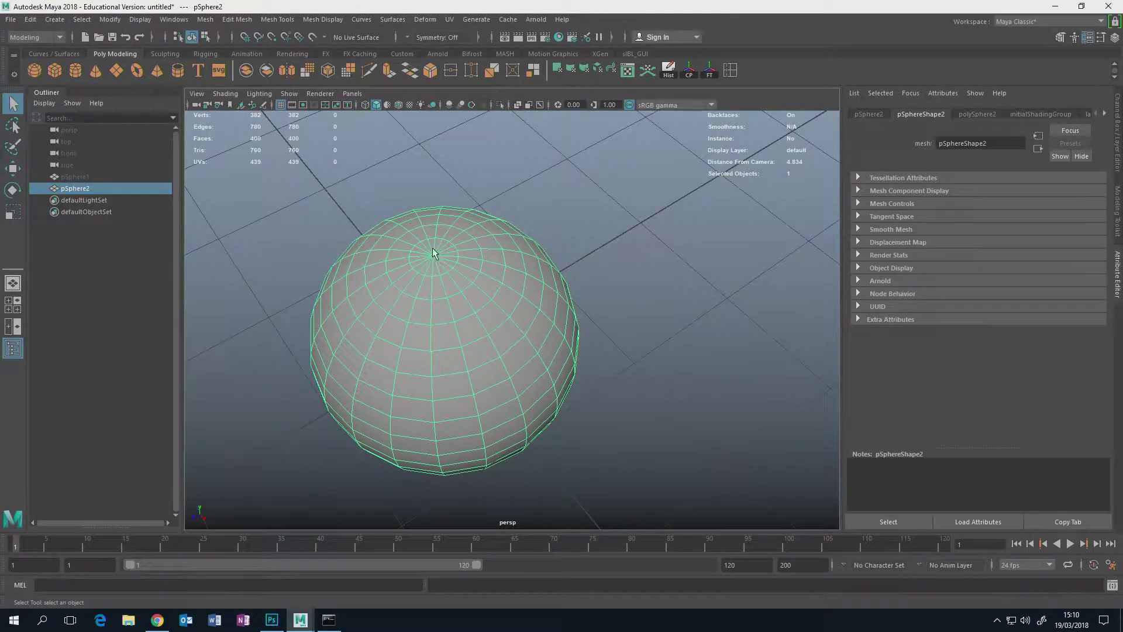
{"action": "scroll", "coordinate": [460, 281], "scroll_direction": "down", "scroll_amount": 8}
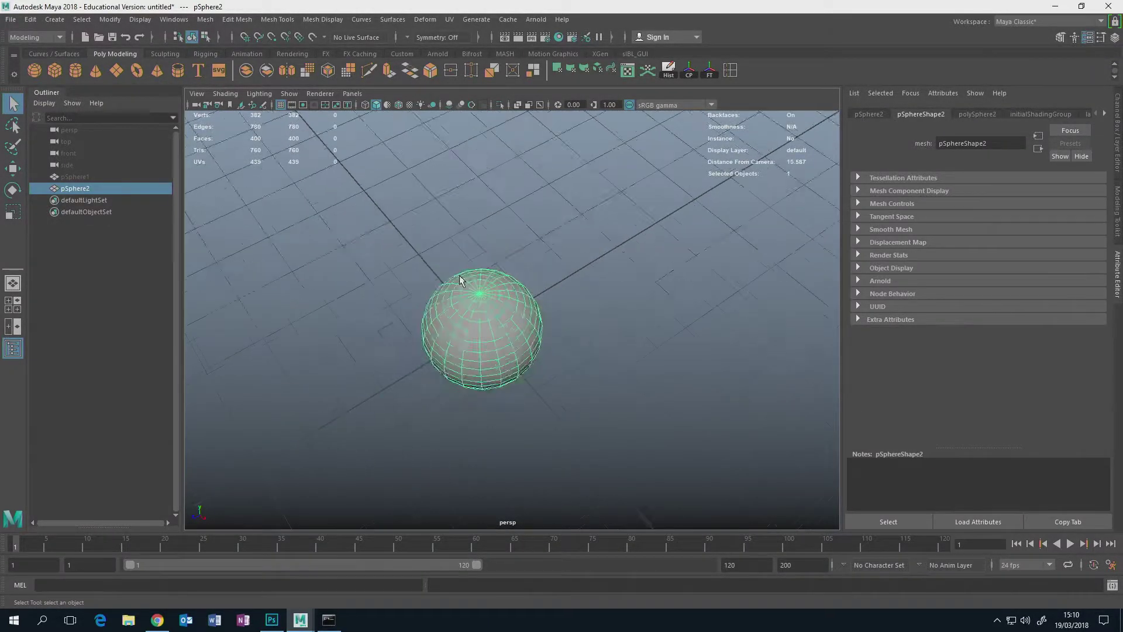
{"action": "left_click_drag", "start_coordinate": [504, 297], "coordinate": [510, 290], "text": "alt"}
{"action": "scroll", "coordinate": [510, 290], "scroll_direction": "up", "scroll_amount": 3}
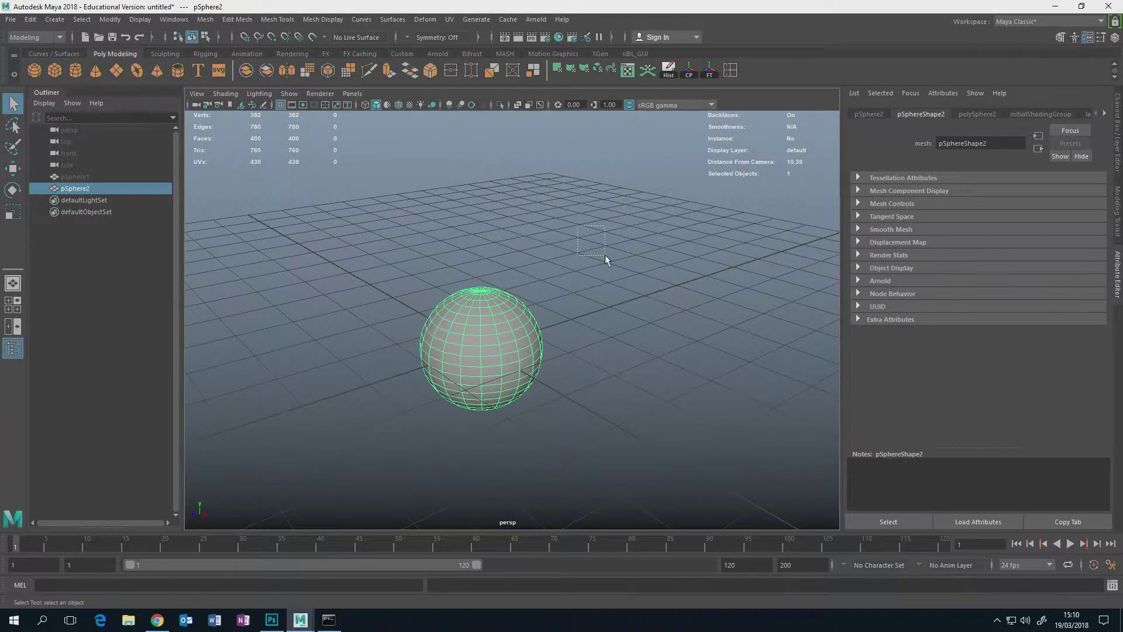
{"action": "left_click_drag", "start_coordinate": [578, 225], "coordinate": [605, 257]}
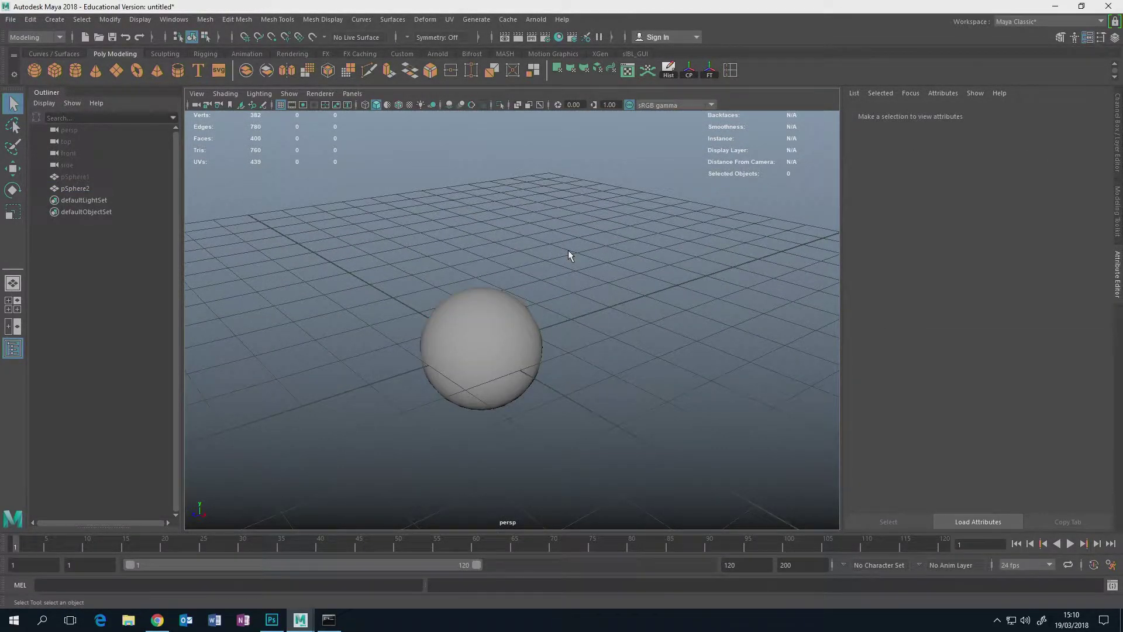
Display the scene in wireframe and create a polygon cube inside the sphere.
{"action": "key", "text": "4"}
{"action": "left_click_drag", "start_coordinate": [433, 280], "coordinate": [409, 238], "text": "alt"}
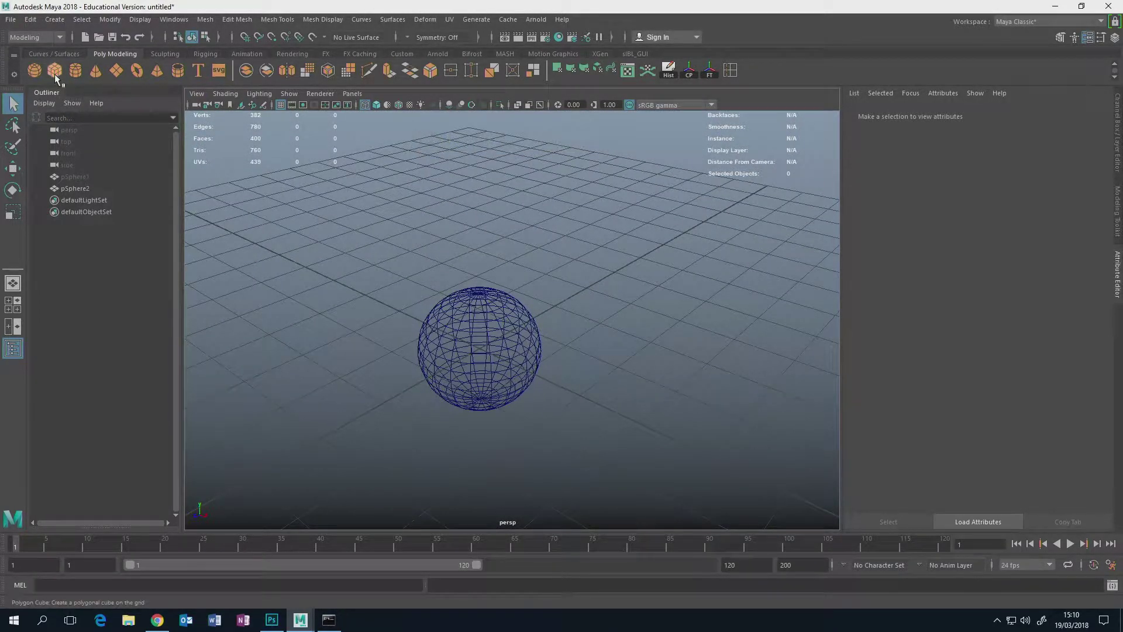
{"action": "left_click_drag", "start_coordinate": [514, 338], "coordinate": [556, 280], "text": "alt"}
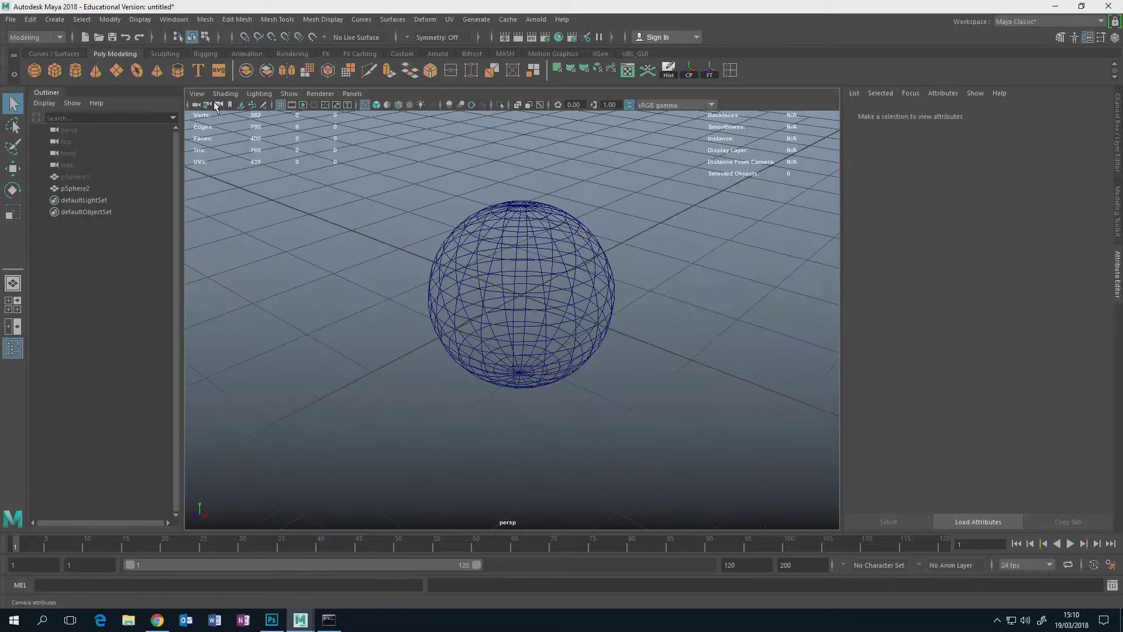
{"action": "left_click", "coordinate": [54, 68]}
{"action": "mouse_move", "coordinate": [486, 288]}
{"action": "left_mouse_down", "text": "alt"}
{"action": "mouse_move", "coordinate": [509, 278]}
{"action": "mouse_move", "coordinate": [471, 270]}
{"action": "mouse_move", "coordinate": [484, 269]}
{"action": "left_mouse_up", "text": "alt"}
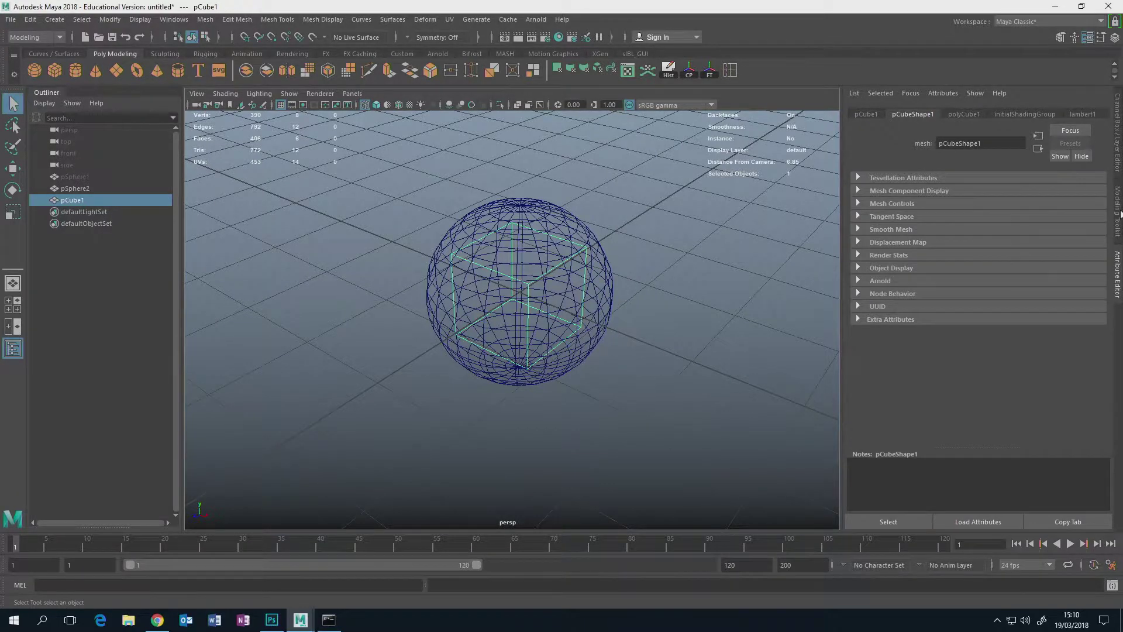
Smooth the cube with 2 divisions and deselect it.
{"action": "left_click", "coordinate": [1118, 212]}
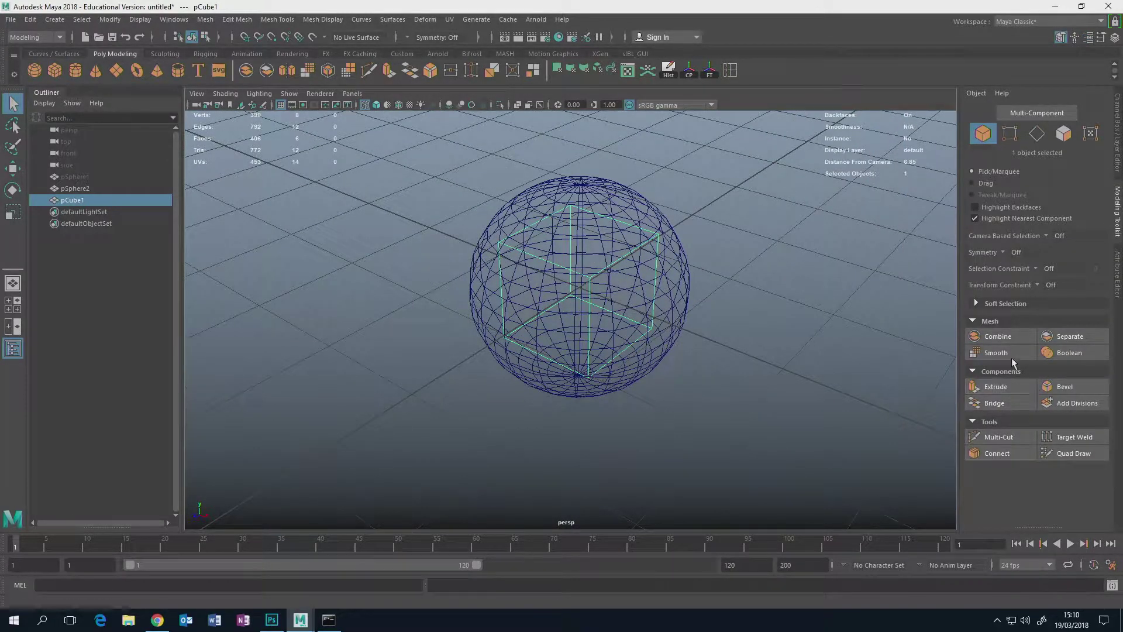
{"action": "left_click", "coordinate": [1009, 353]}
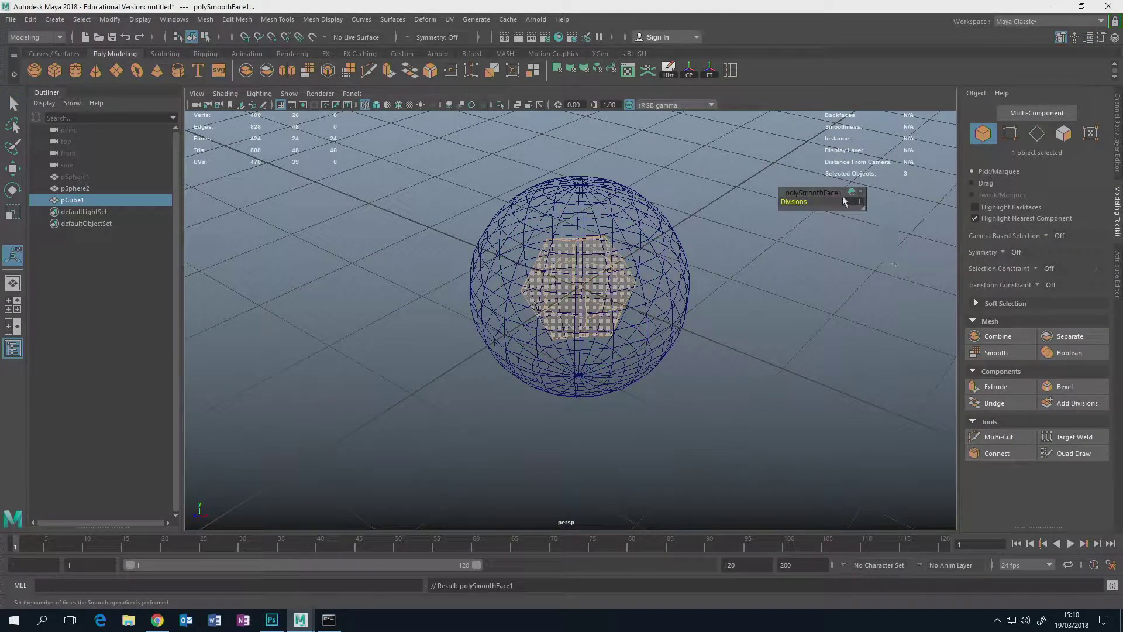
{"action": "type", "text": "2"}
{"action": "key", "text": "Return"}
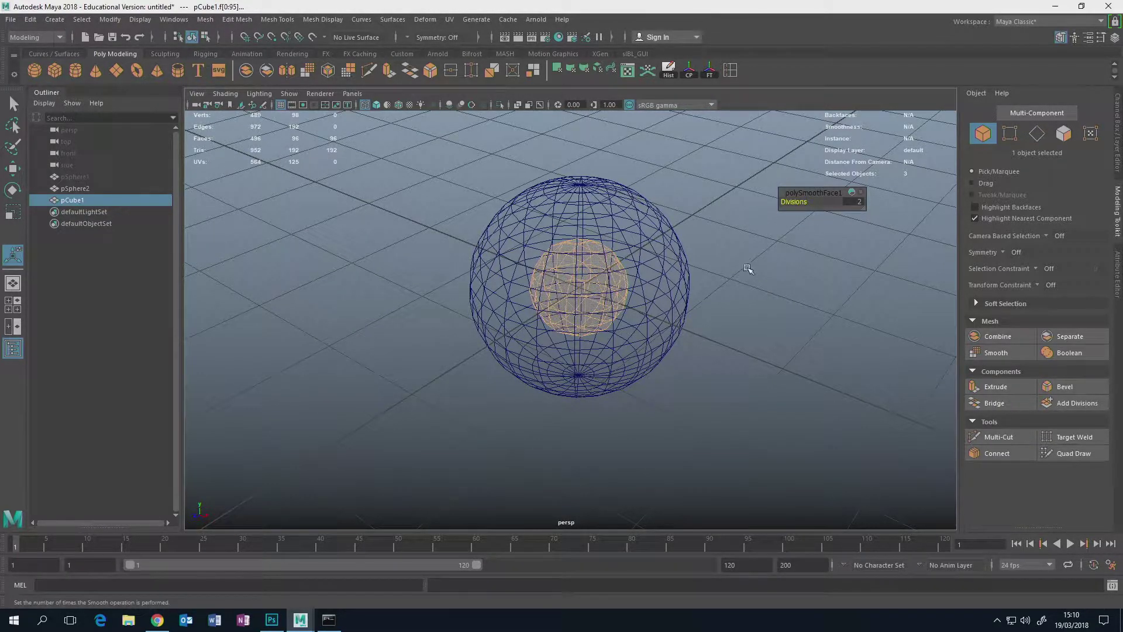
{"action": "left_click", "coordinate": [803, 302]}
{"action": "scroll", "coordinate": [615, 295], "scroll_direction": "up", "scroll_amount": 4}
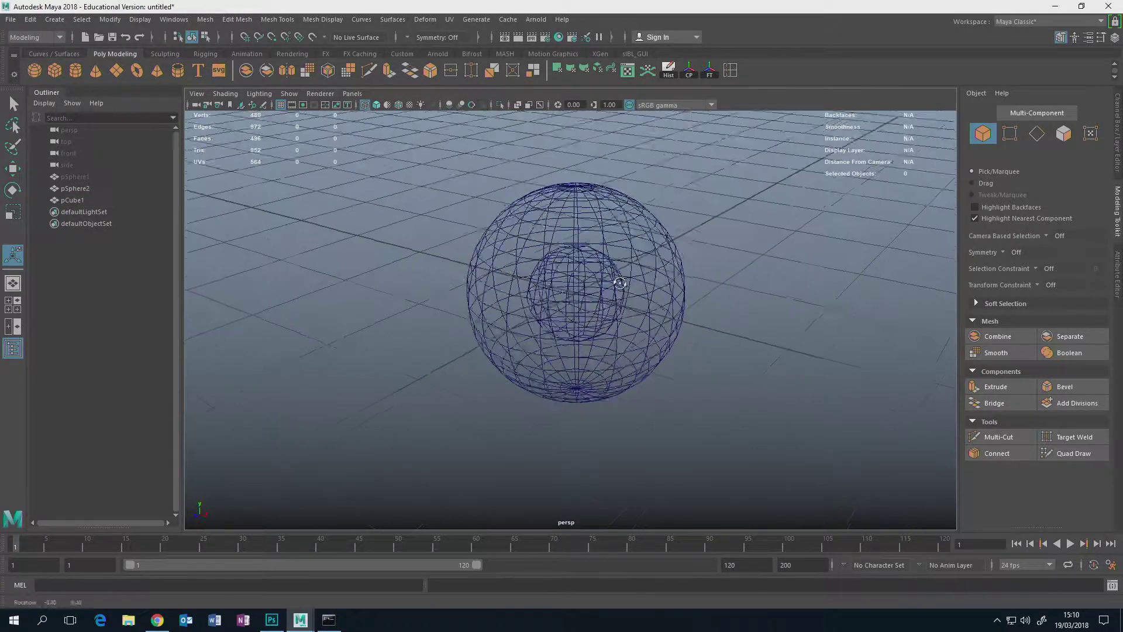
Hide the large sphere and examine the smoothed cube's topology in shaded display from several angles.
{"action": "left_click", "coordinate": [521, 238]}
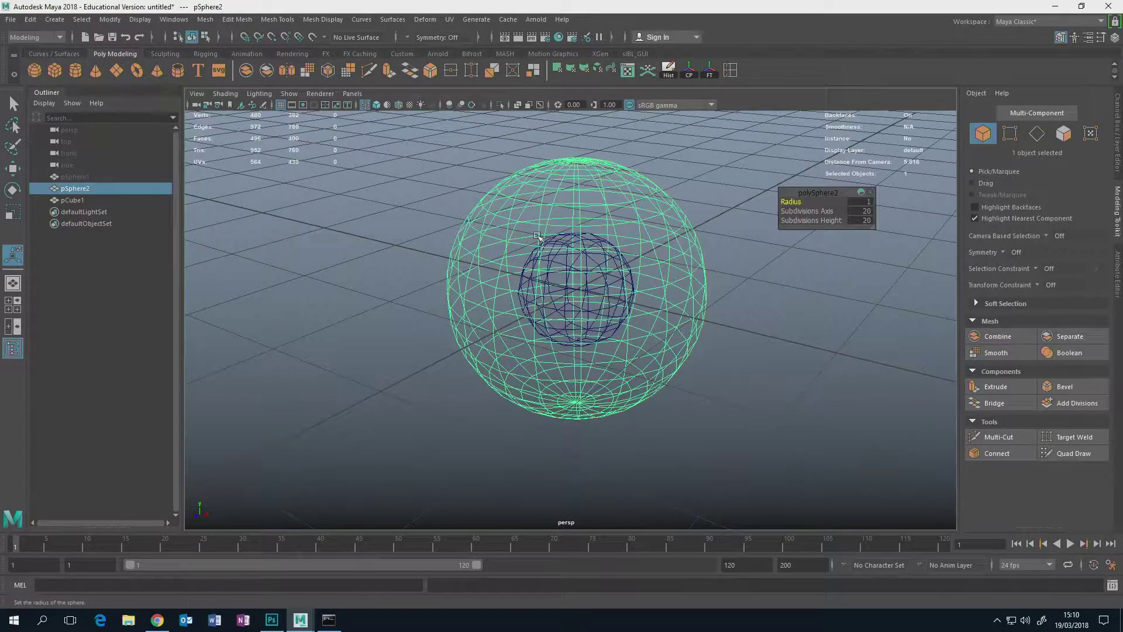
{"action": "key", "text": "ctrl+h"}
{"action": "left_click", "coordinate": [563, 263]}
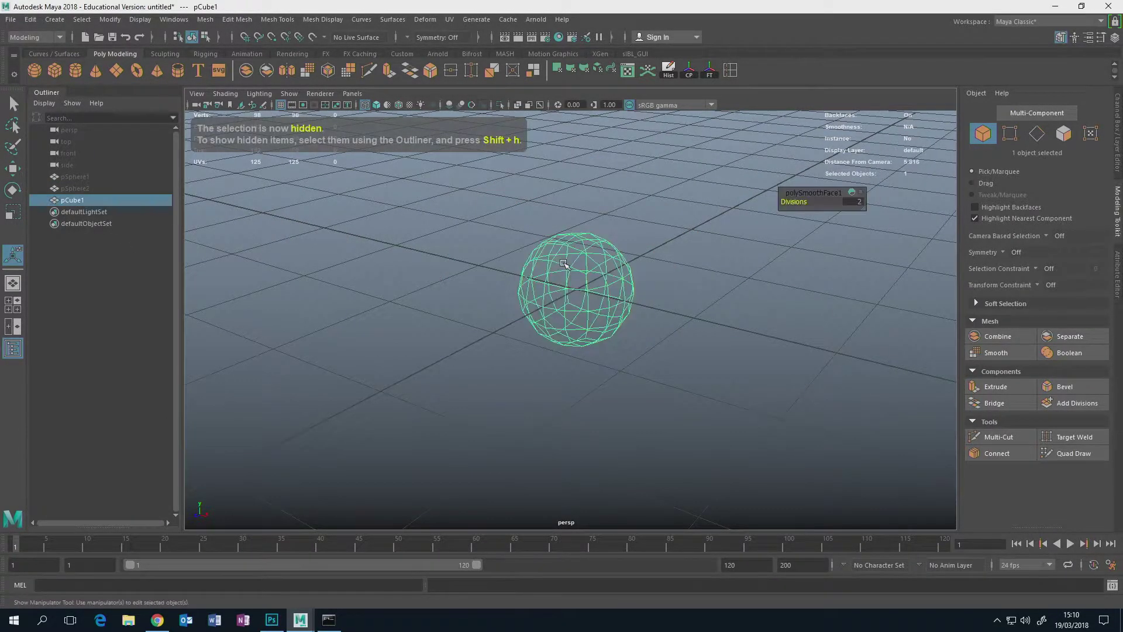
{"action": "key", "text": "5"}
{"action": "mouse_move", "coordinate": [692, 261]}
{"action": "left_mouse_down", "text": "alt"}
{"action": "mouse_move", "coordinate": [785, 251]}
{"action": "mouse_move", "coordinate": [807, 288]}
{"action": "mouse_move", "coordinate": [671, 228]}
{"action": "mouse_move", "coordinate": [595, 230]}
{"action": "mouse_move", "coordinate": [723, 244]}
{"action": "mouse_move", "coordinate": [689, 253]}
{"action": "mouse_move", "coordinate": [692, 270]}
{"action": "left_mouse_up", "text": "alt"}
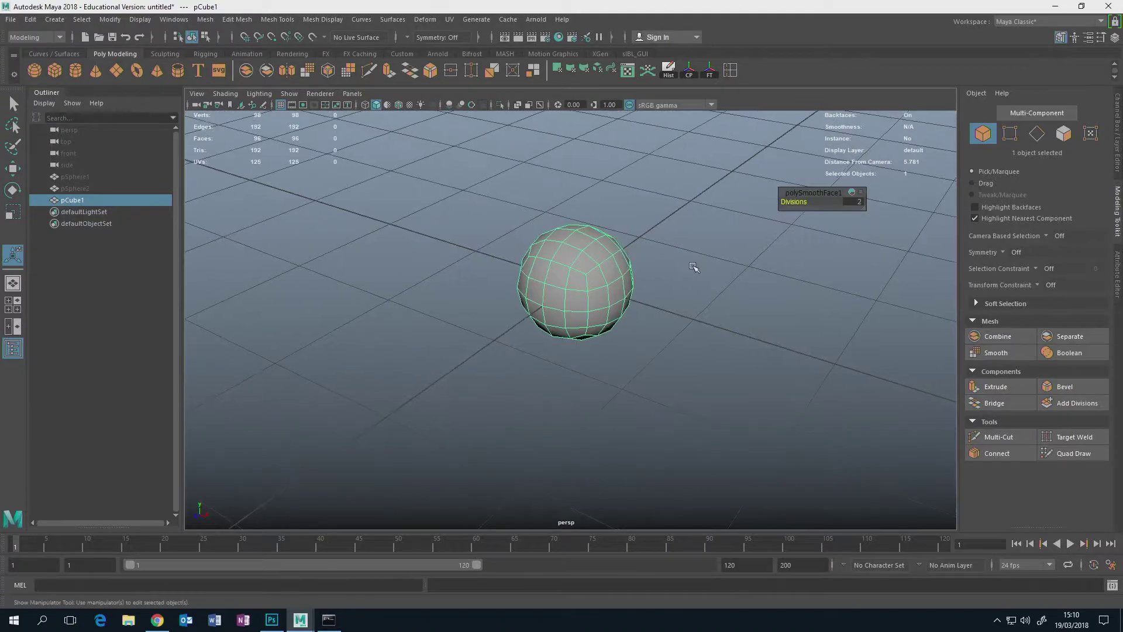
{"action": "middle_click_drag", "start_coordinate": [692, 271], "coordinate": [696, 344], "text": "alt"}
{"action": "scroll", "coordinate": [669, 334], "scroll_direction": "up", "scroll_amount": 3}
{"action": "left_click_drag", "start_coordinate": [661, 345], "coordinate": [672, 324], "text": "alt"}
{"action": "middle_click_drag", "start_coordinate": [672, 324], "coordinate": [632, 266], "text": "alt"}
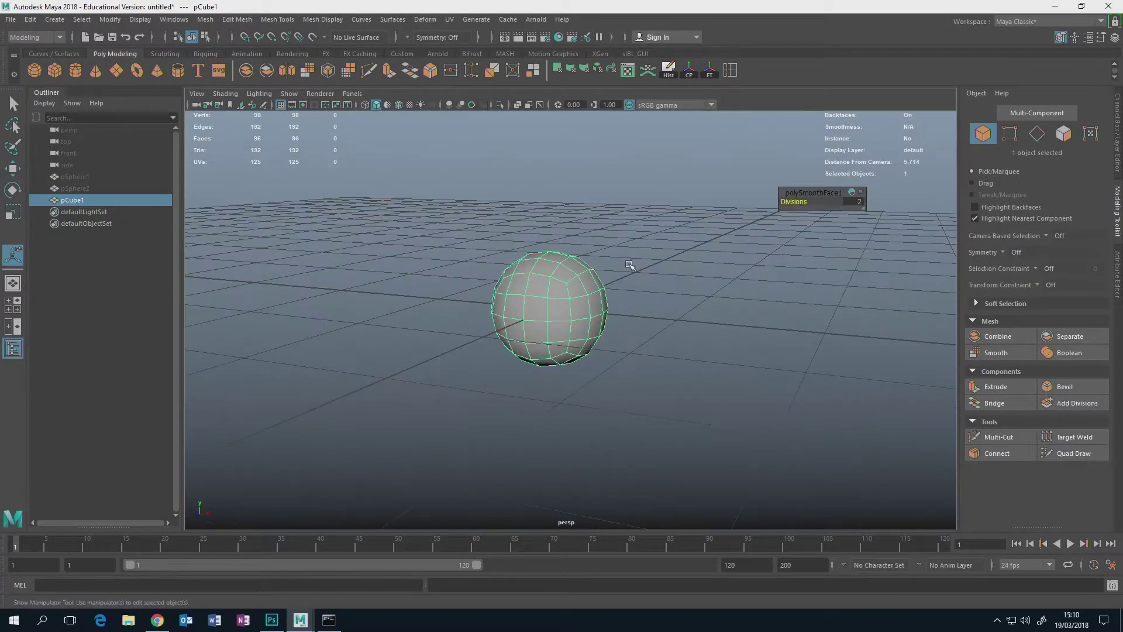
{"action": "left_click_drag", "start_coordinate": [631, 265], "coordinate": [673, 299], "text": "alt"}
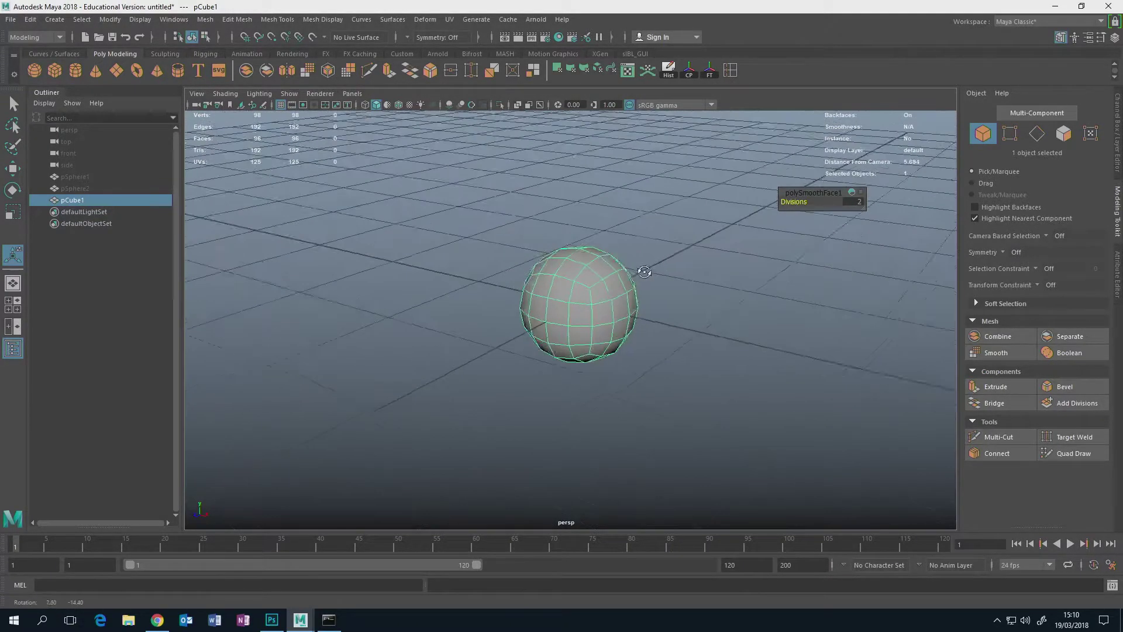
{"action": "middle_click_drag", "start_coordinate": [673, 299], "coordinate": [706, 310], "text": "alt"}
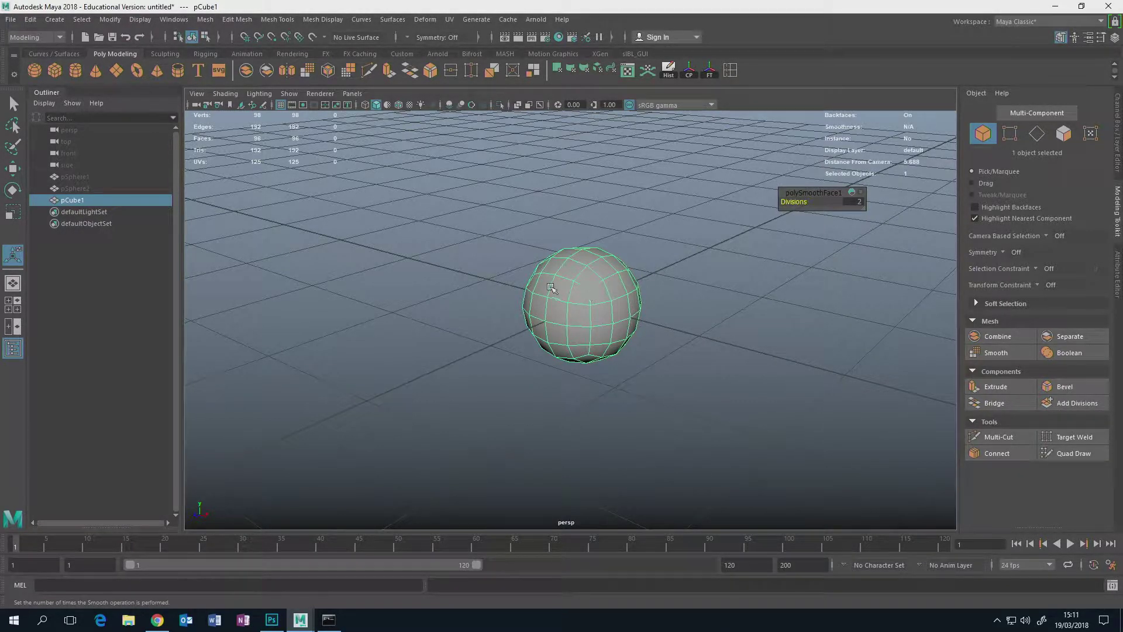
Unhide pSphere2 and return the viewport to wireframe display.
{"action": "left_click", "coordinate": [83, 188]}
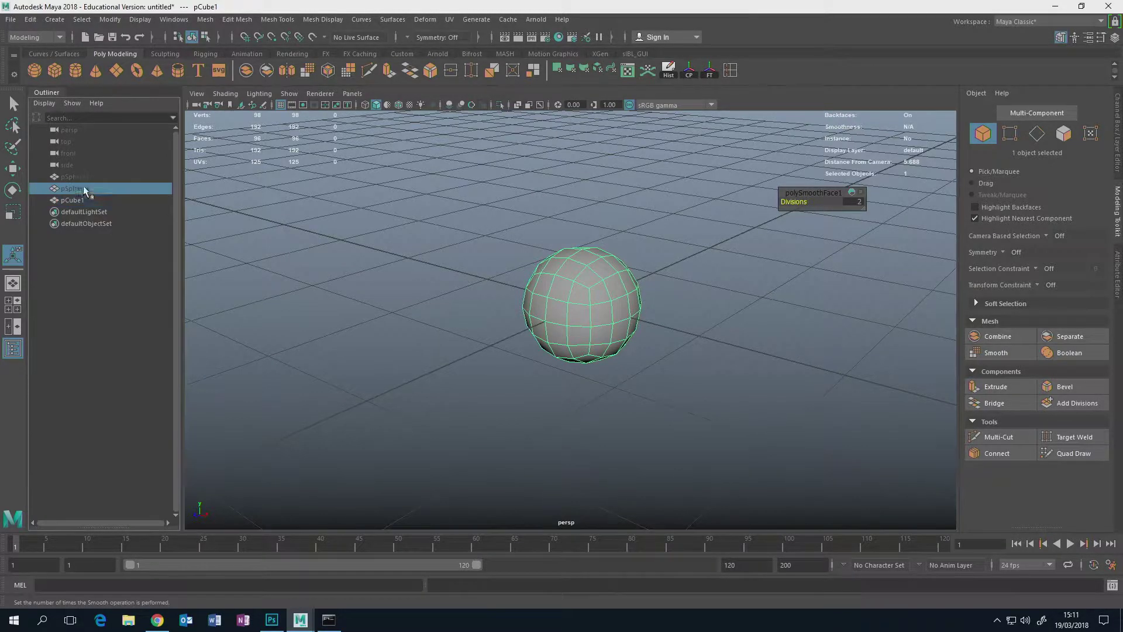
{"action": "key", "text": "shift+h"}
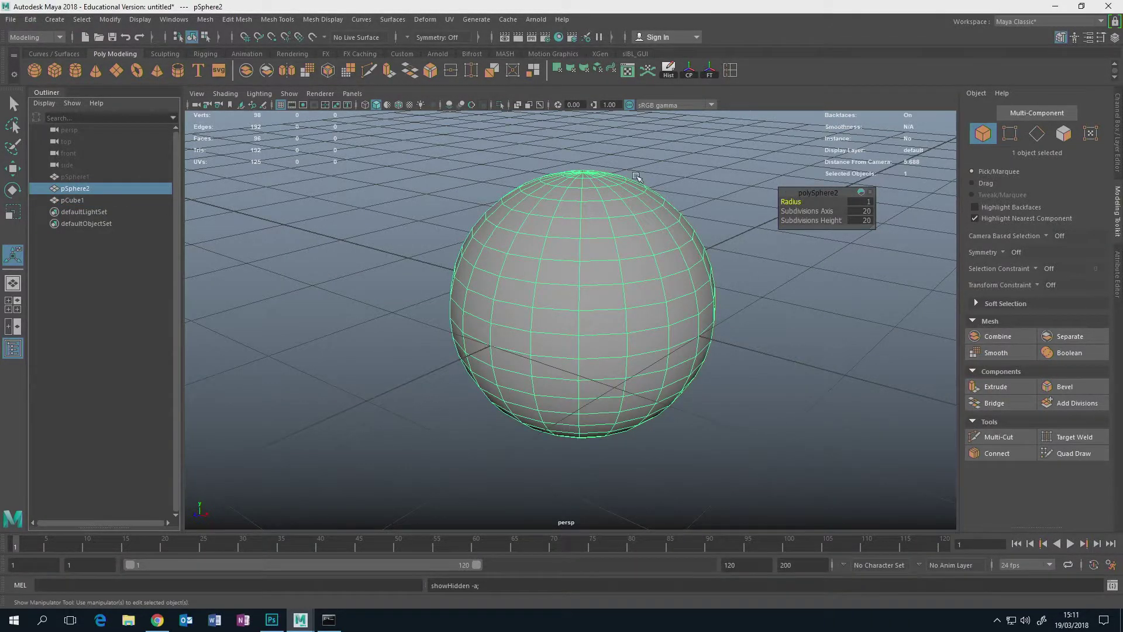
{"action": "key", "text": "4"}
Apply a ShrinkWrap deformer to the smoothed cube, using the large sphere as the target.
{"action": "left_click", "coordinate": [608, 284]}
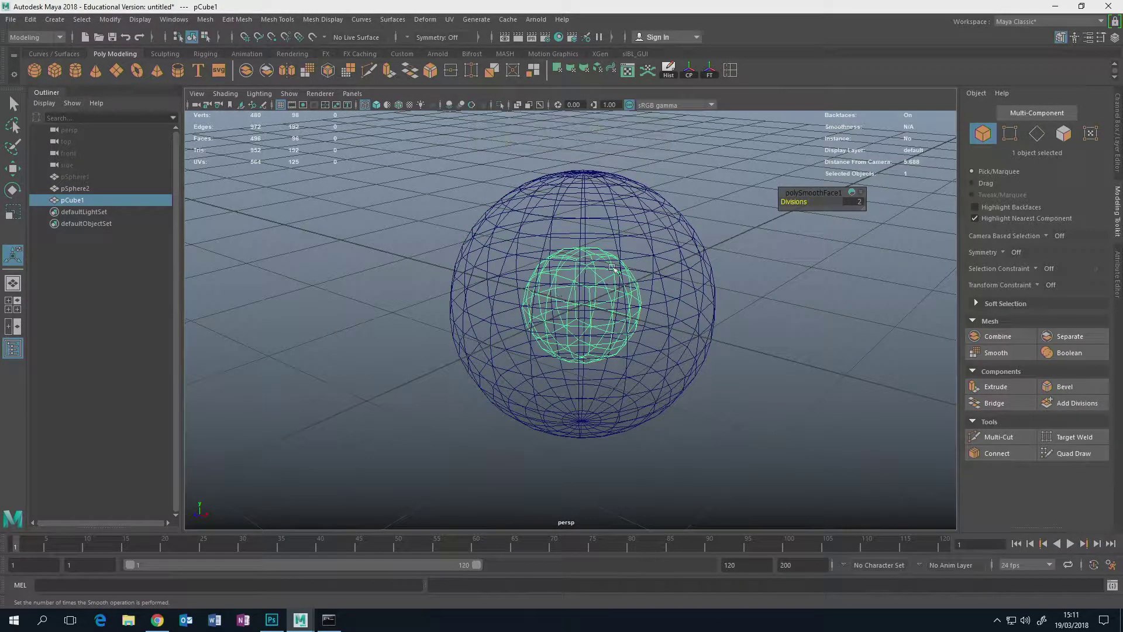
{"action": "left_click", "coordinate": [667, 208], "text": "shift"}
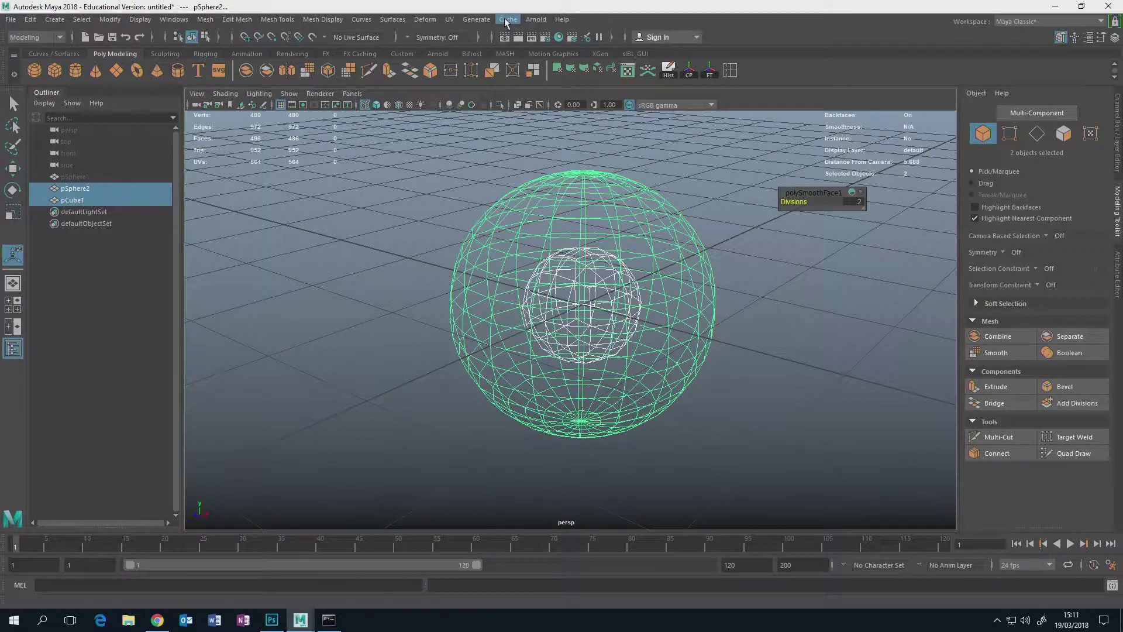
{"action": "left_click", "coordinate": [426, 19]}
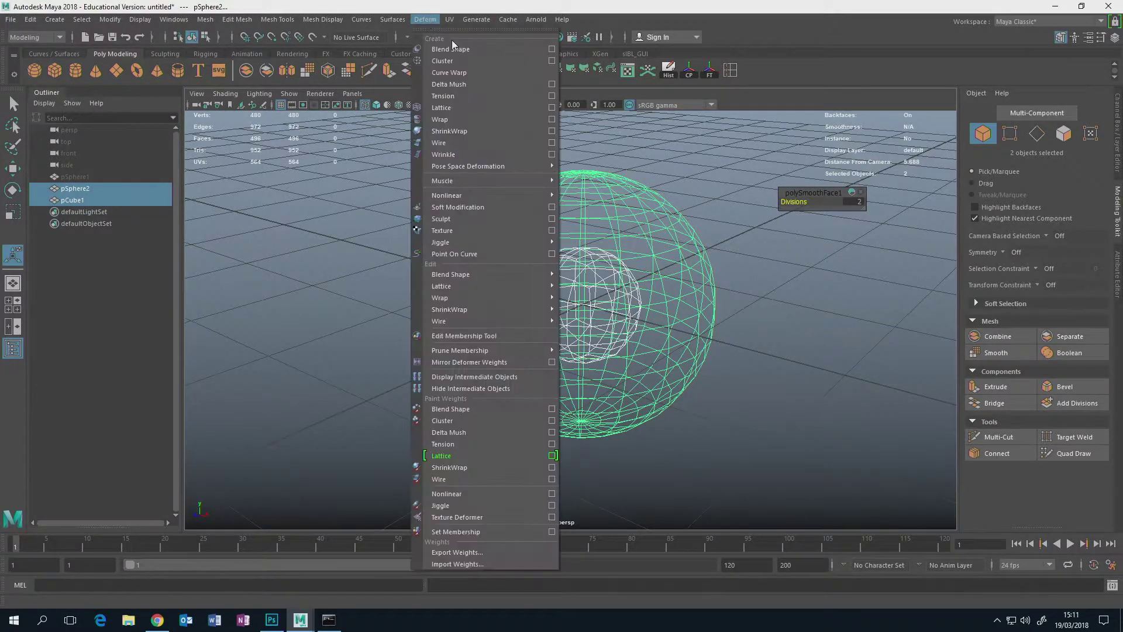
{"action": "left_click", "coordinate": [472, 131]}
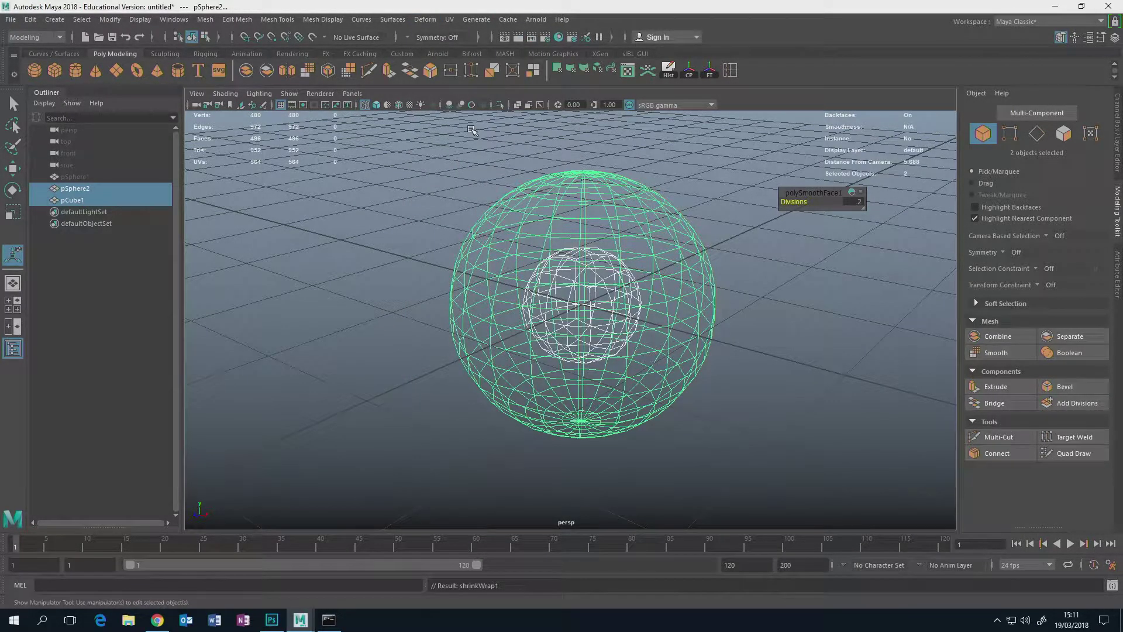
Set the Projection of the cube's ShrinkWrap deformer to Vertex Normals and check the fit against the sphere.
{"action": "left_click", "coordinate": [81, 200]}
{"action": "left_click", "coordinate": [1117, 265]}
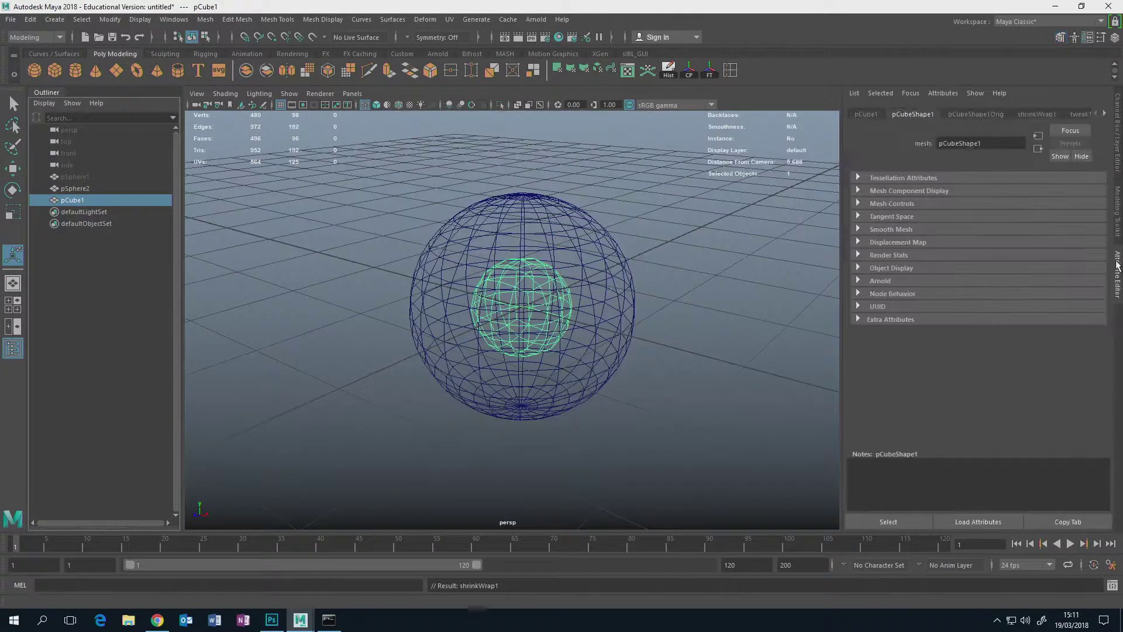
{"action": "left_click", "coordinate": [1032, 113]}
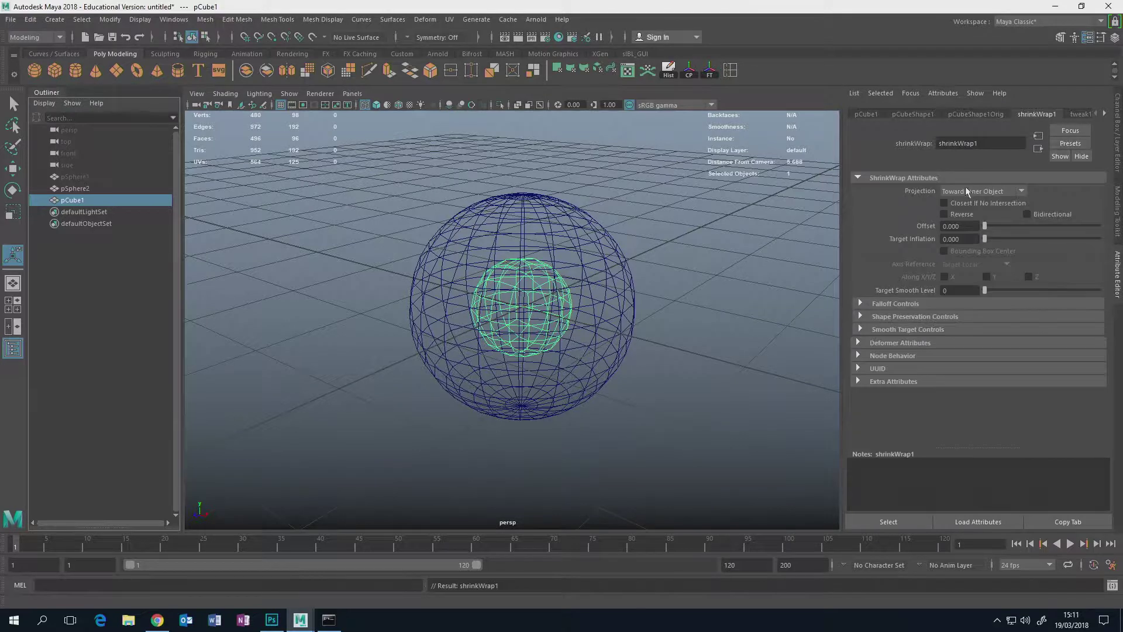
{"action": "left_click", "coordinate": [1021, 191]}
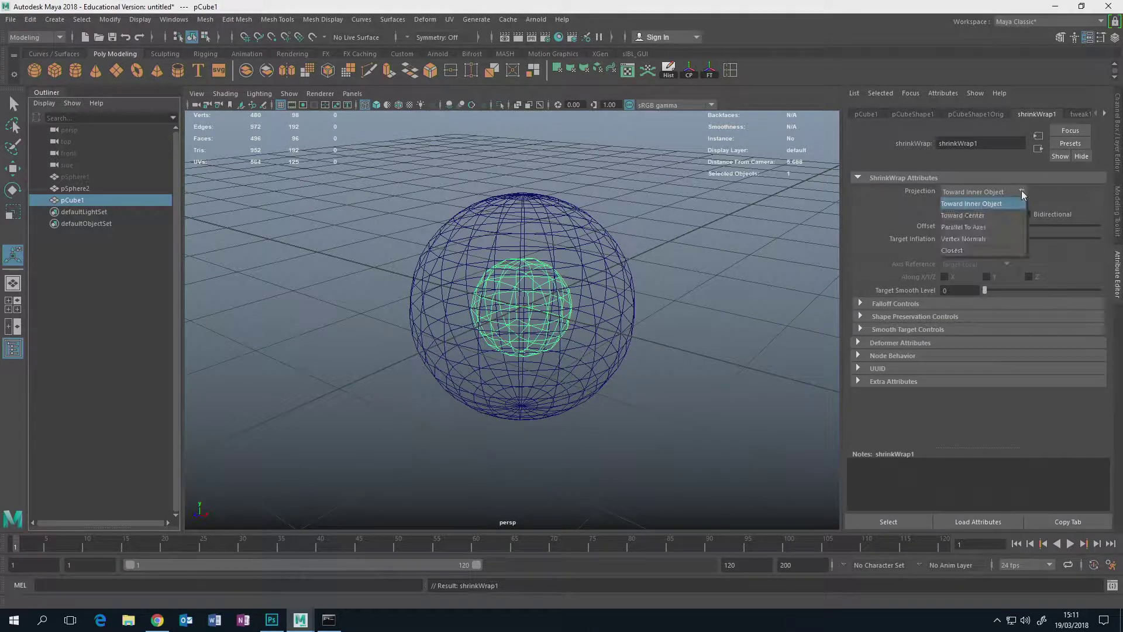
{"action": "left_click", "coordinate": [981, 241]}
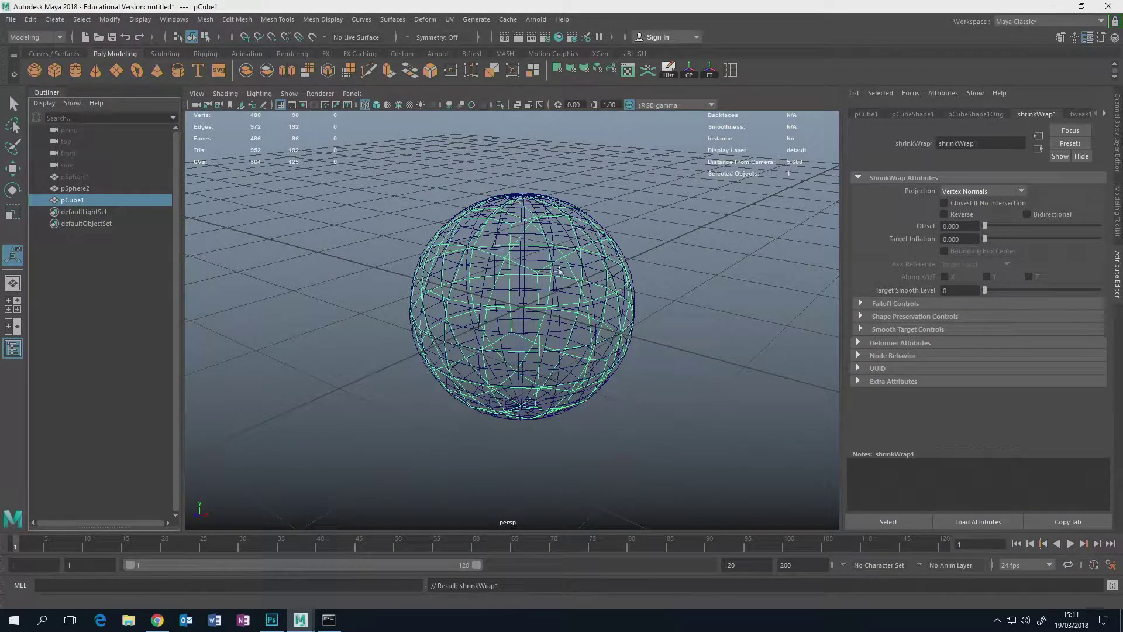
{"action": "left_click_drag", "start_coordinate": [551, 285], "coordinate": [478, 194], "text": "alt"}
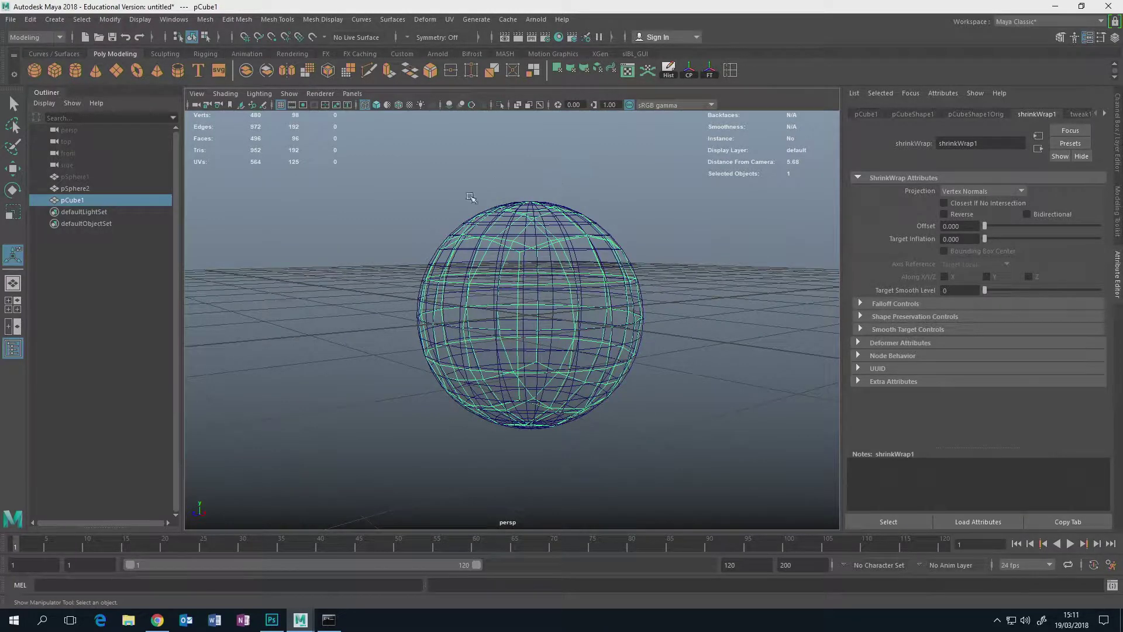
{"action": "left_click_drag", "start_coordinate": [608, 249], "coordinate": [652, 263], "text": "alt"}
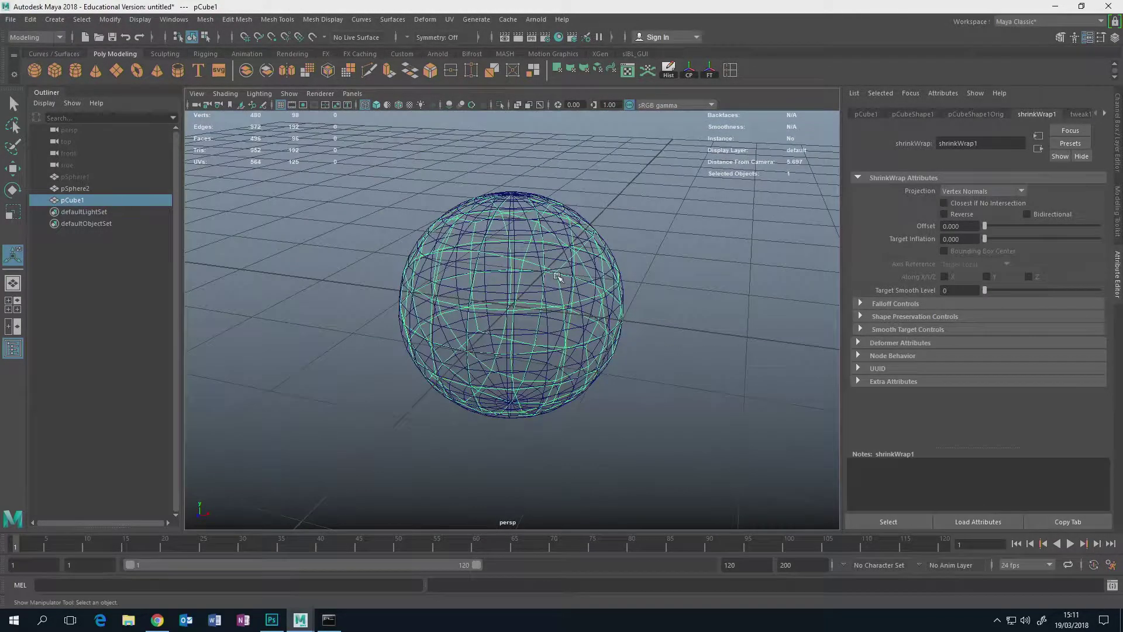
{"action": "left_click_drag", "start_coordinate": [553, 272], "coordinate": [533, 244], "text": "alt"}
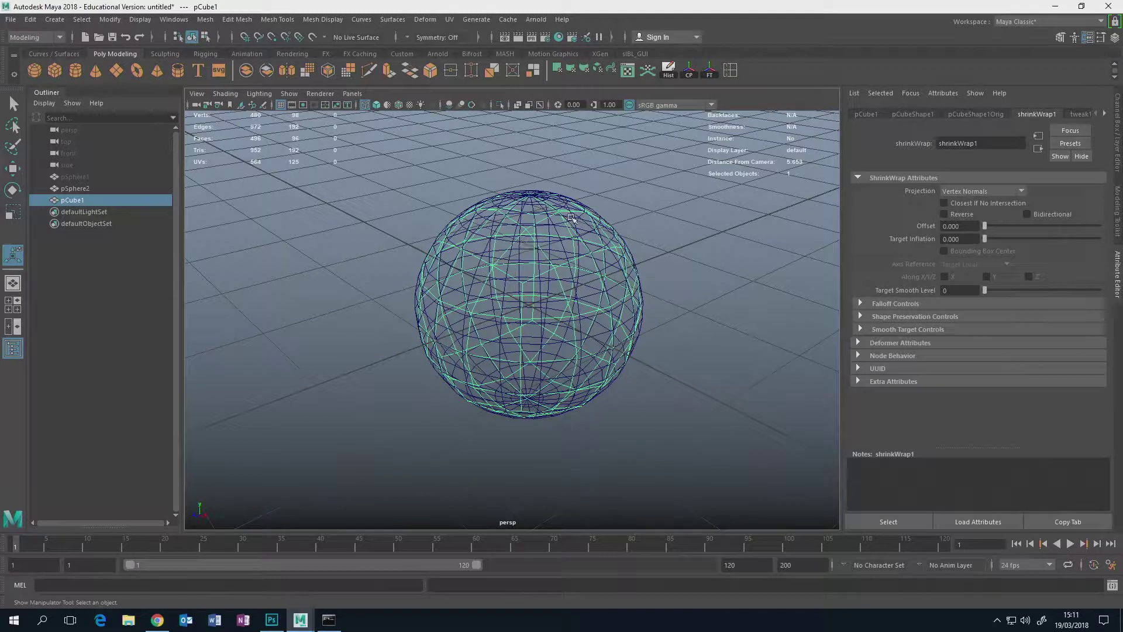
Hide pSphere2, select the shrink-wrapped cube and check its shape from several angles.
{"action": "left_click", "coordinate": [74, 188]}
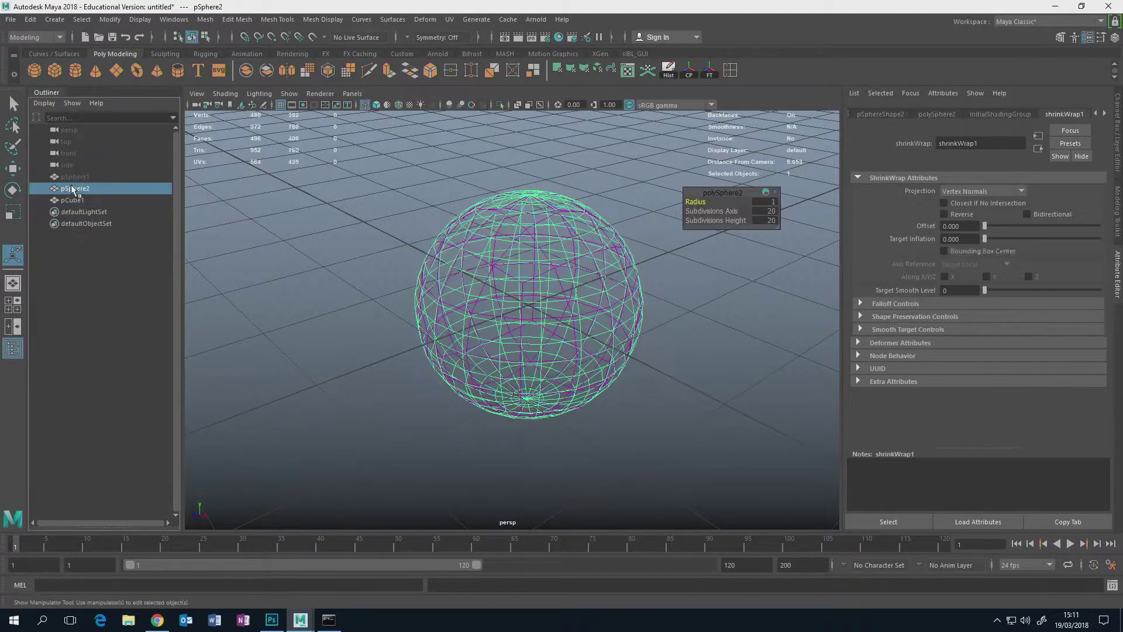
{"action": "key", "text": "ctrl+h"}
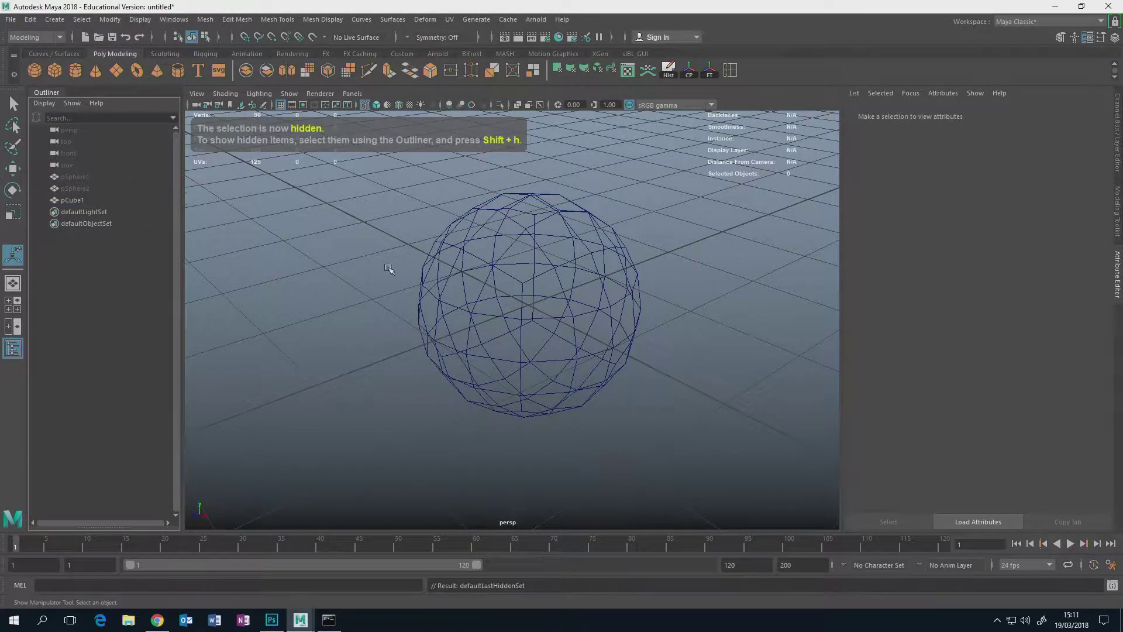
{"action": "left_click", "coordinate": [493, 225]}
{"action": "left_click_drag", "start_coordinate": [553, 284], "coordinate": [597, 330], "text": "alt"}
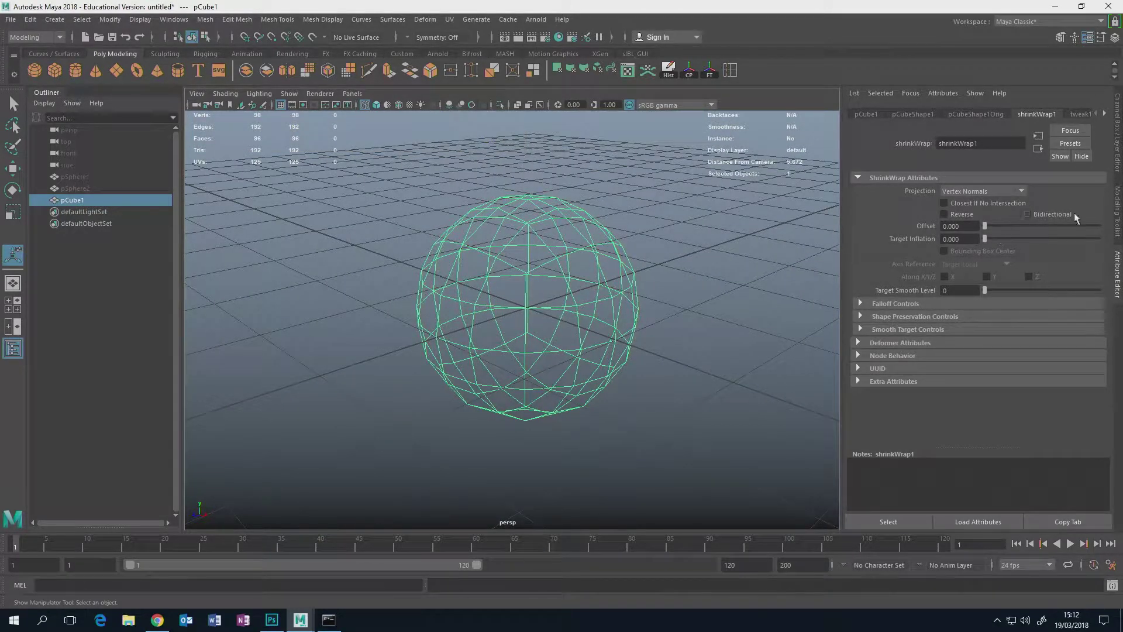
{"action": "left_click_drag", "start_coordinate": [566, 194], "coordinate": [572, 272], "text": "alt"}
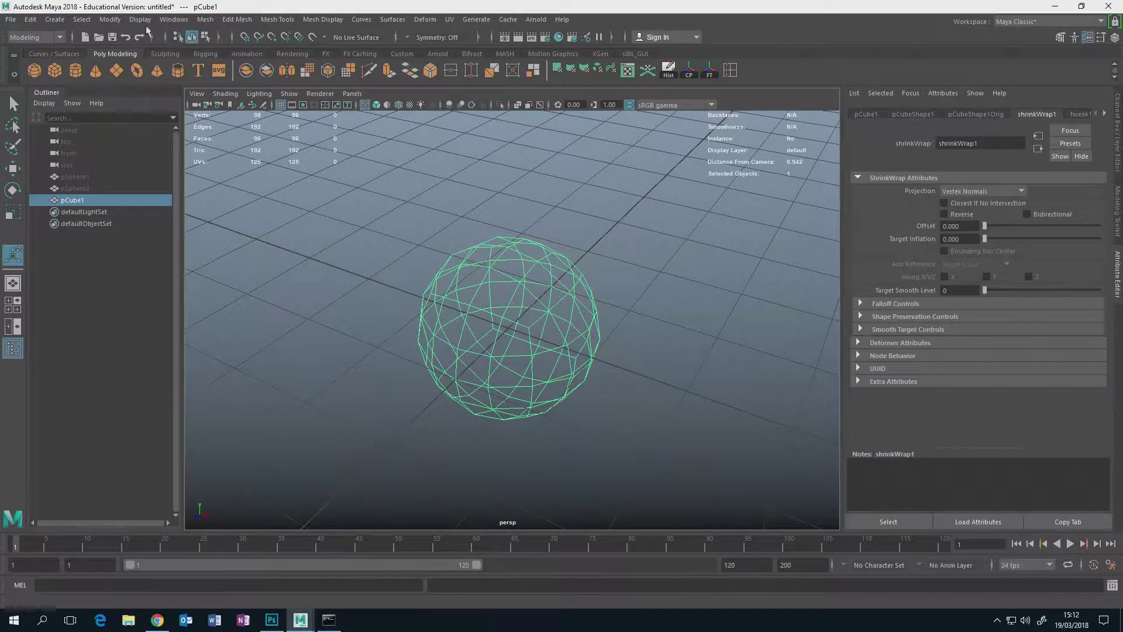
Delete the construction history of pCube1 to bake in the ShrinkWrap deformation.
{"action": "left_click", "coordinate": [29, 19]}
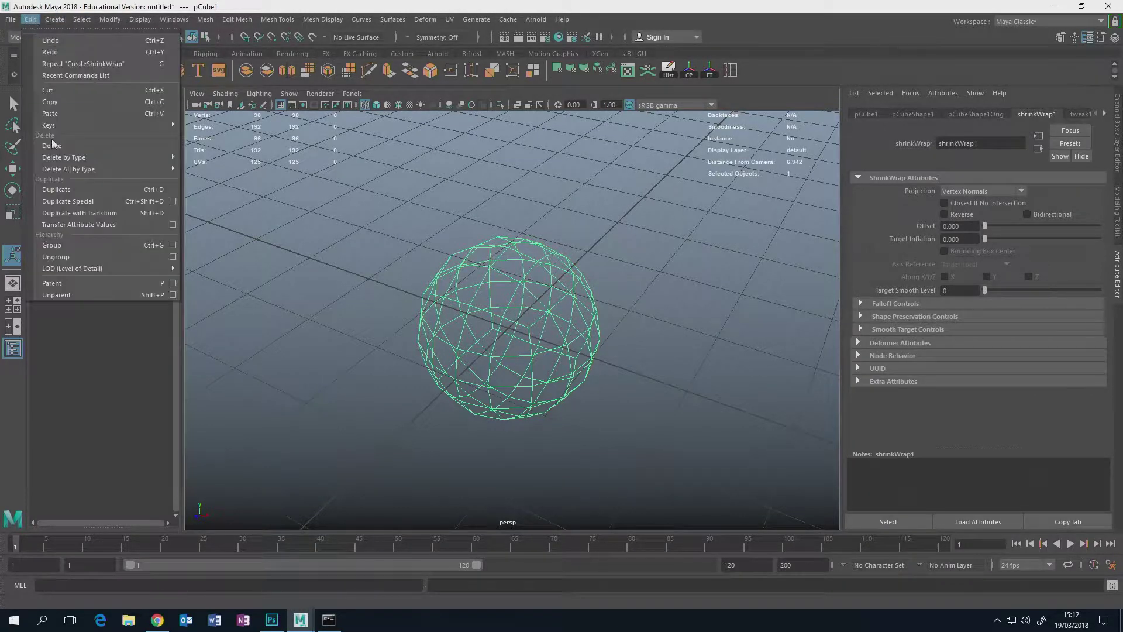
{"action": "mouse_move", "coordinate": [67, 166]}
{"action": "left_click", "coordinate": [205, 179]}
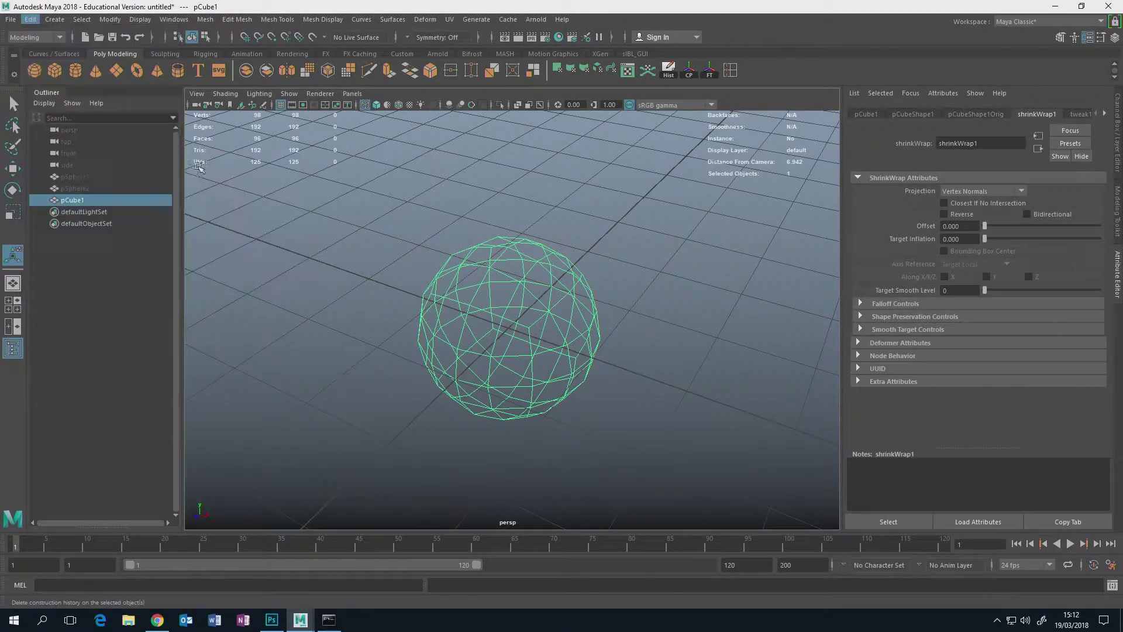
Show the model in shaded display, reverse the normals of pCube1 and delete its history again.
{"action": "key", "text": "5"}
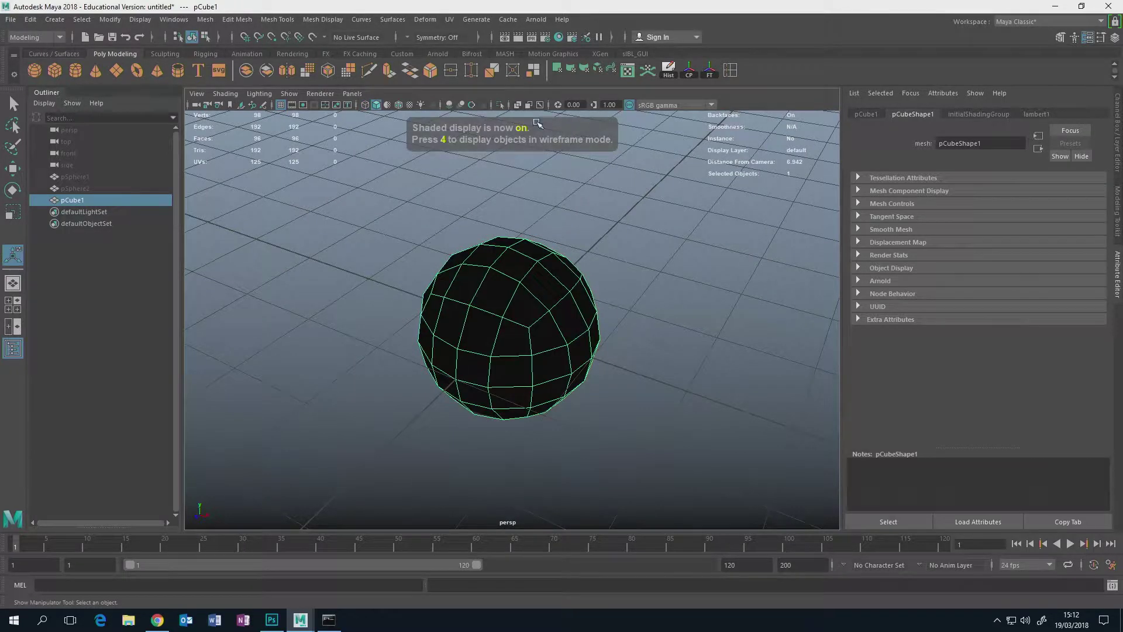
{"action": "left_click", "coordinate": [323, 20]}
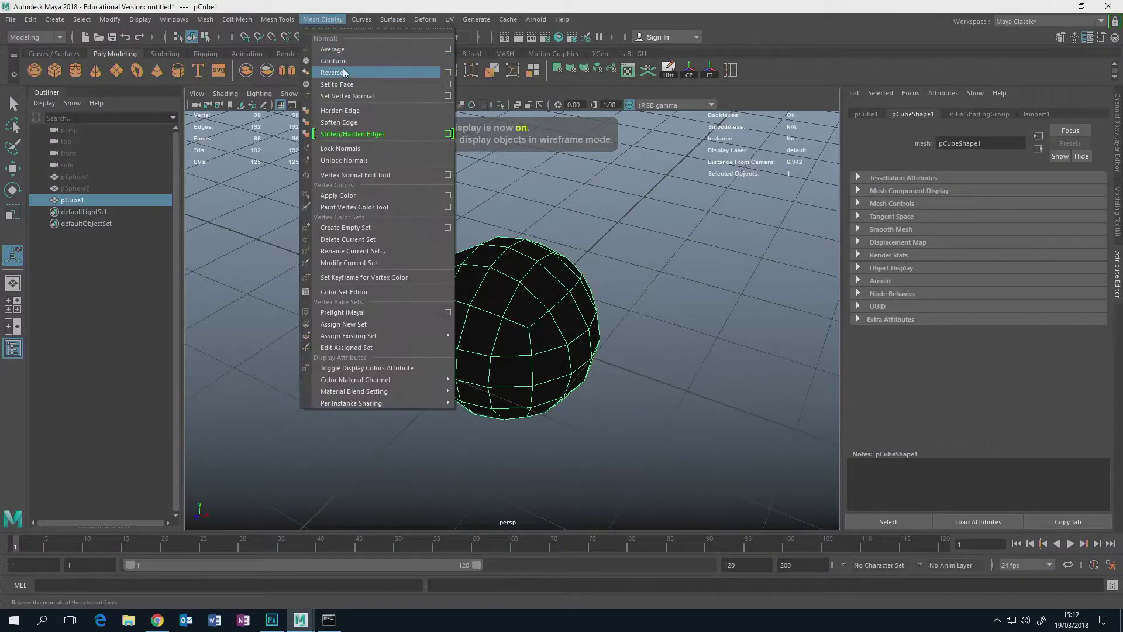
{"action": "left_click", "coordinate": [345, 72]}
{"action": "left_click", "coordinate": [30, 19]}
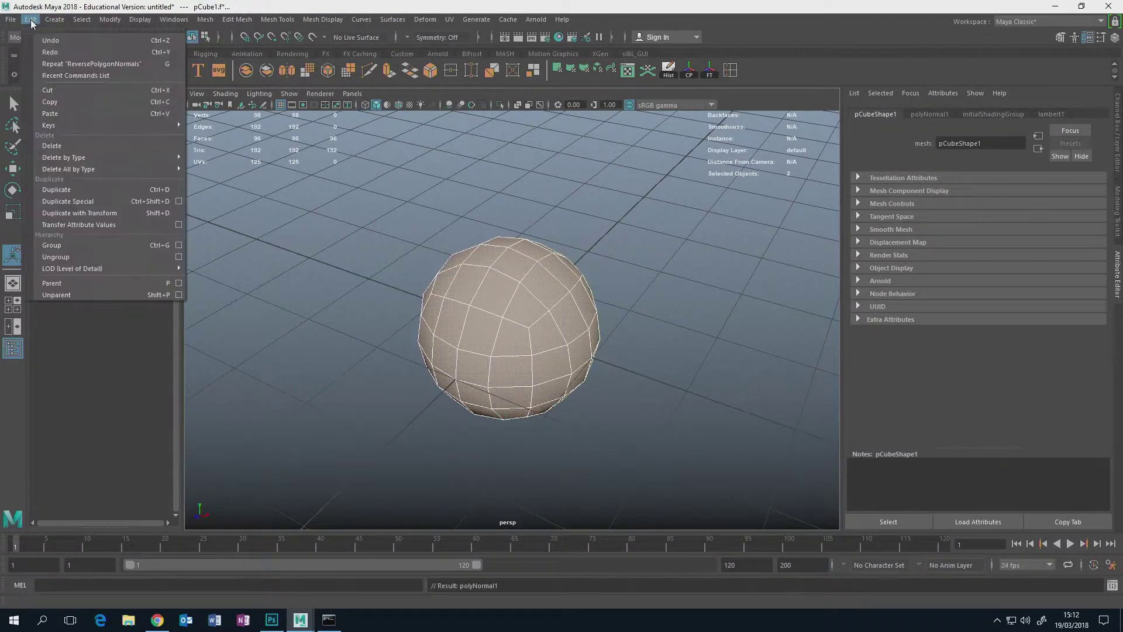
{"action": "mouse_move", "coordinate": [85, 157]}
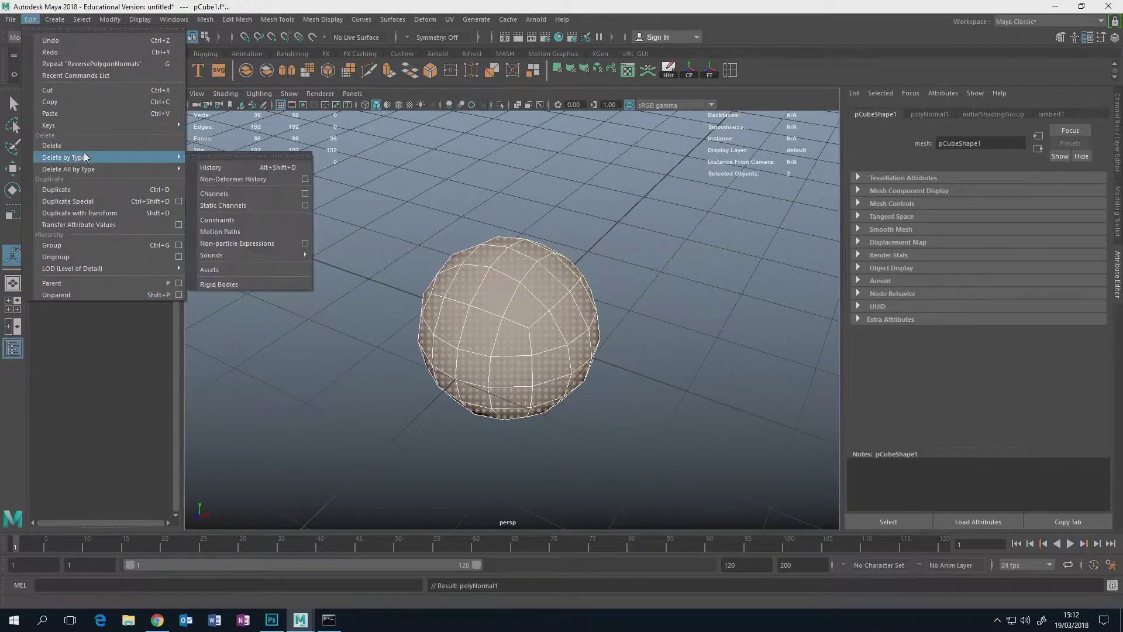
{"action": "left_click", "coordinate": [212, 167]}
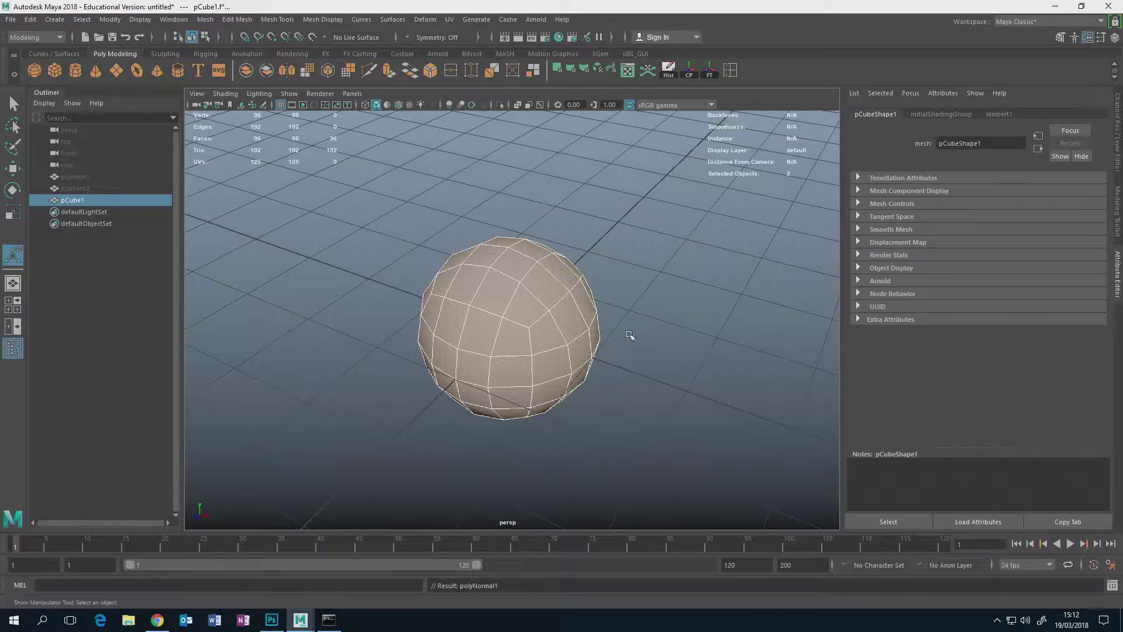
{"action": "left_click_drag", "start_coordinate": [628, 335], "coordinate": [579, 296], "text": "alt"}
{"action": "left_click", "coordinate": [639, 292]}
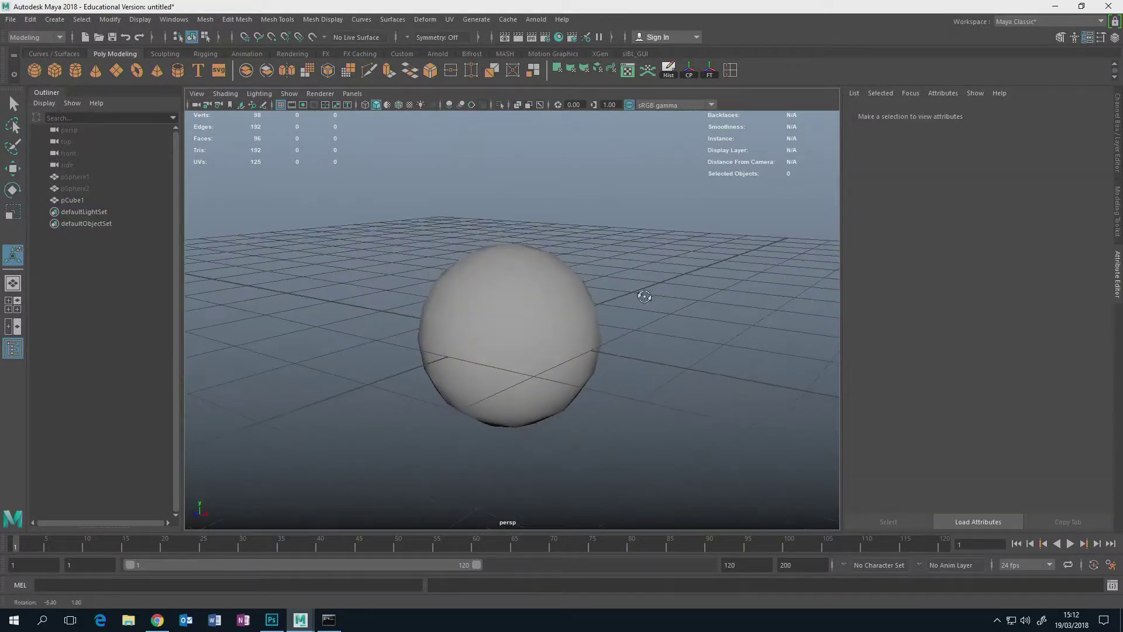
Start an FBX export of only the quad sphere, into the assets folder of the default project.
{"action": "left_click", "coordinate": [539, 307]}
{"action": "left_click", "coordinate": [16, 22]}
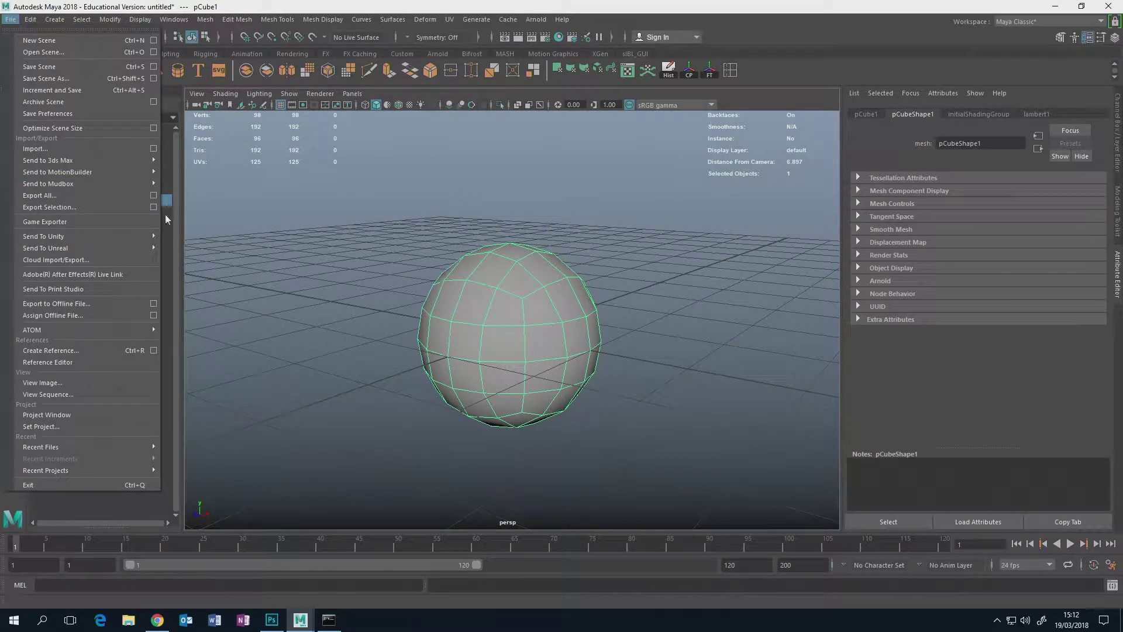
{"action": "left_click", "coordinate": [104, 206]}
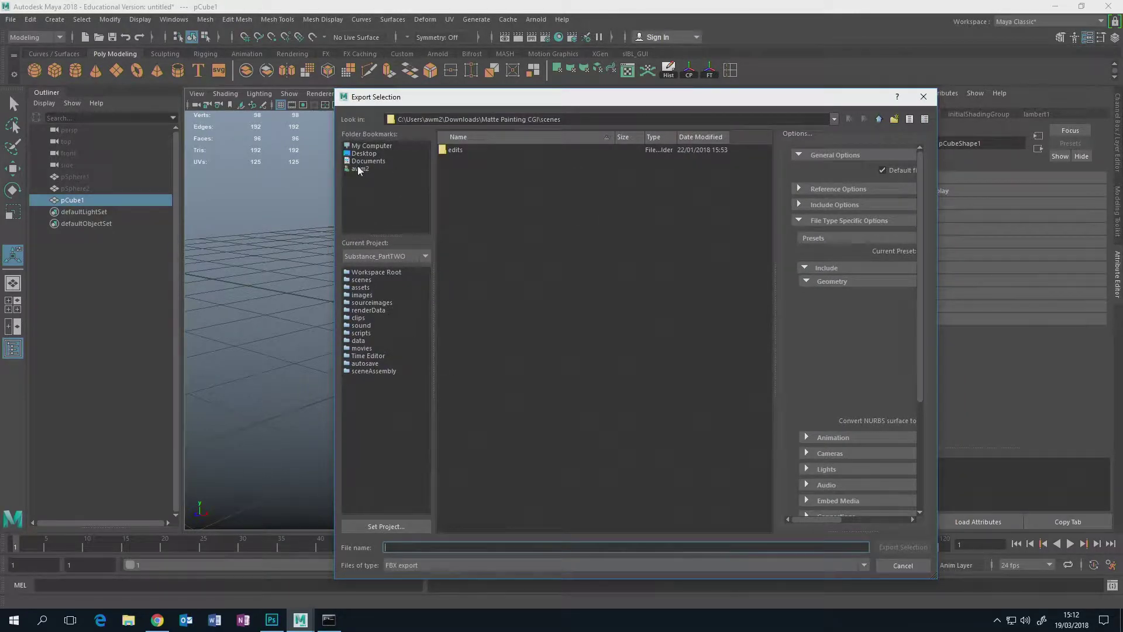
{"action": "left_click", "coordinate": [425, 257]}
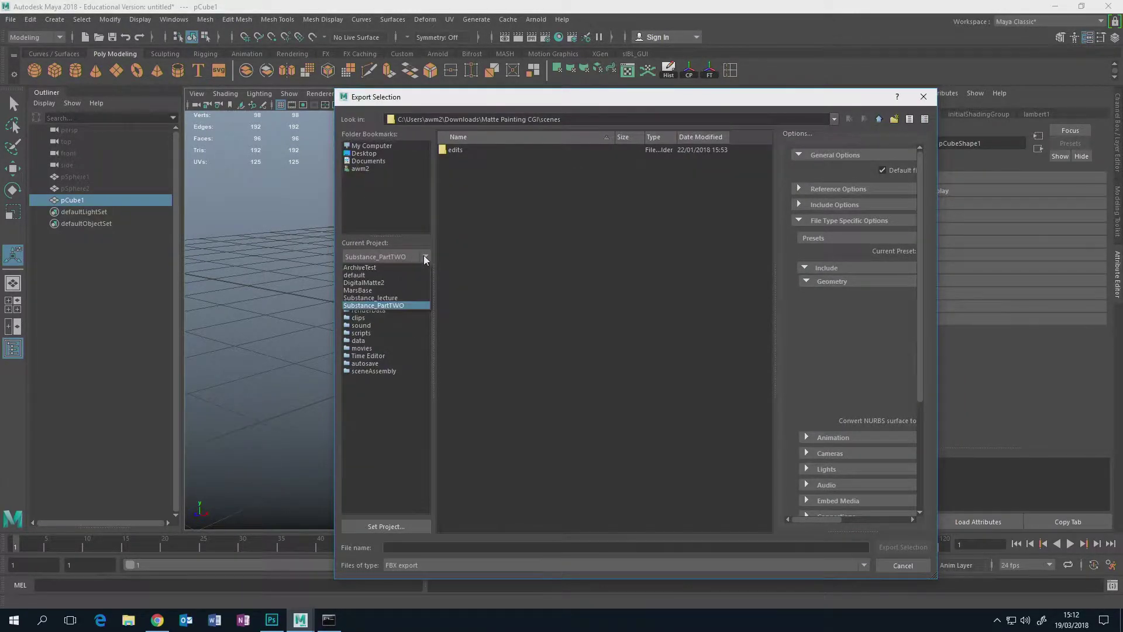
{"action": "left_click", "coordinate": [380, 275]}
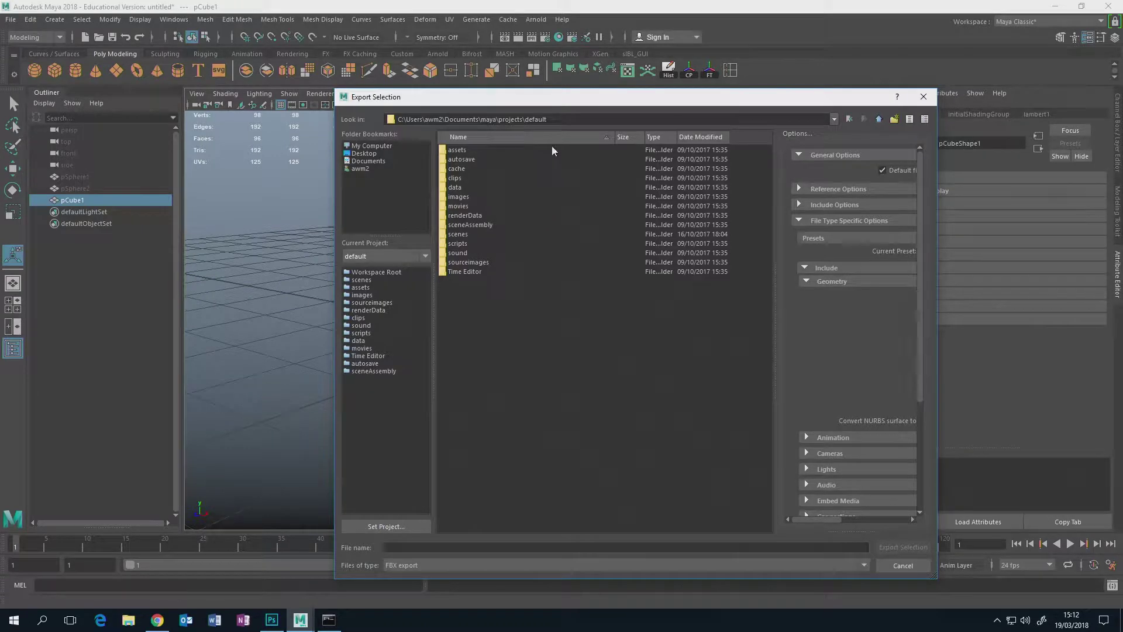
{"action": "left_click_drag", "start_coordinate": [529, 97], "coordinate": [499, 136]}
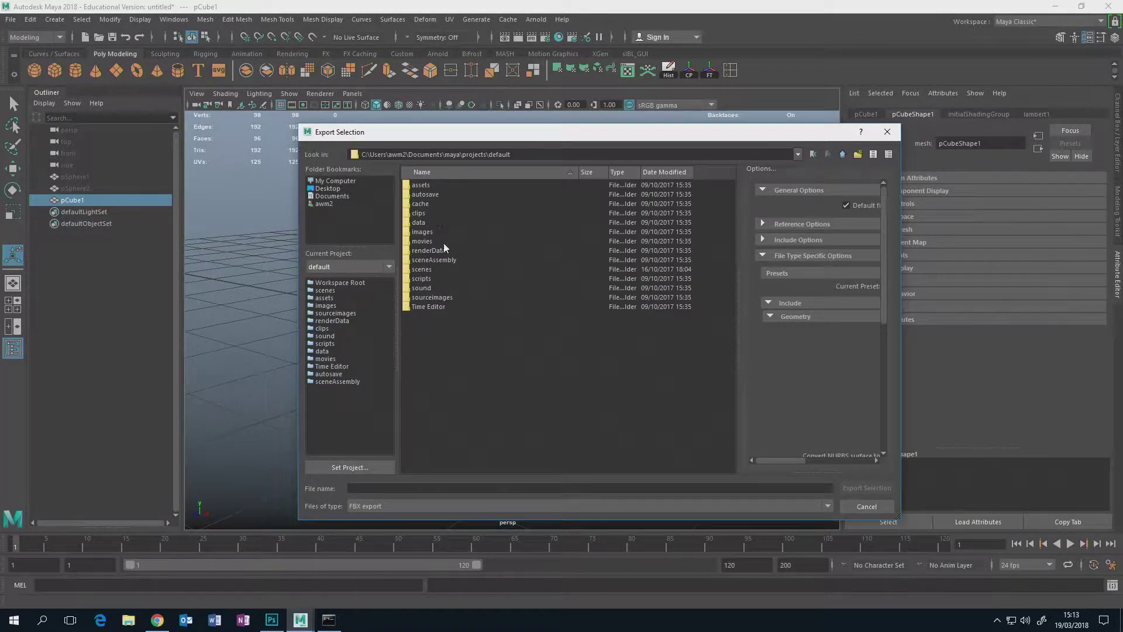
{"action": "double_click", "coordinate": [422, 185]}
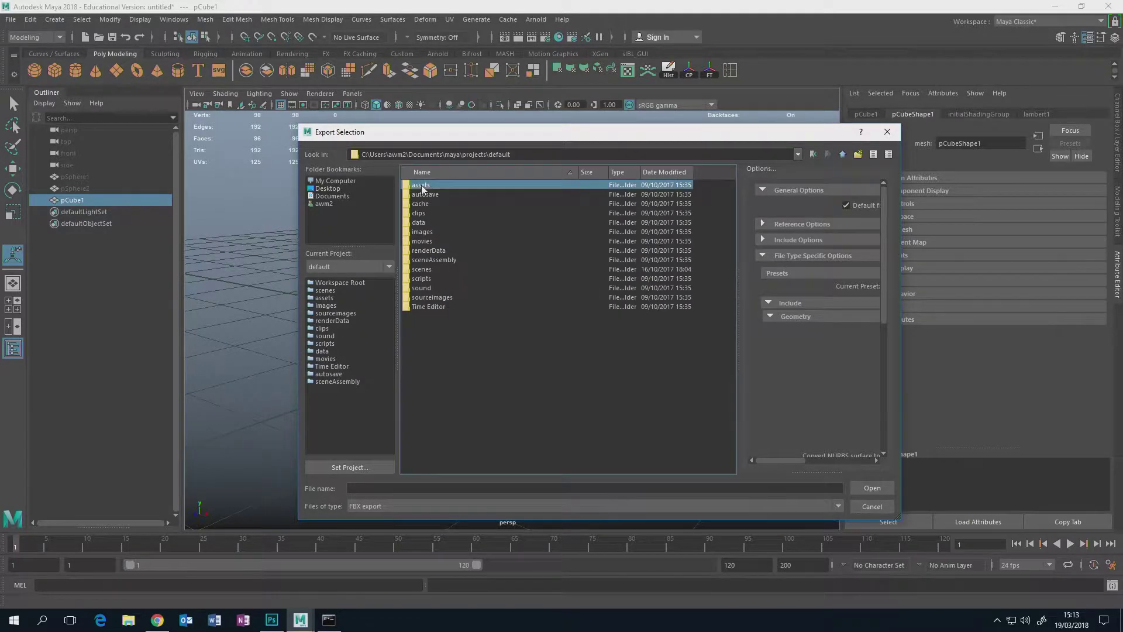
Name the export file QuadSphere and export the selection.
{"action": "left_click", "coordinate": [399, 489]}
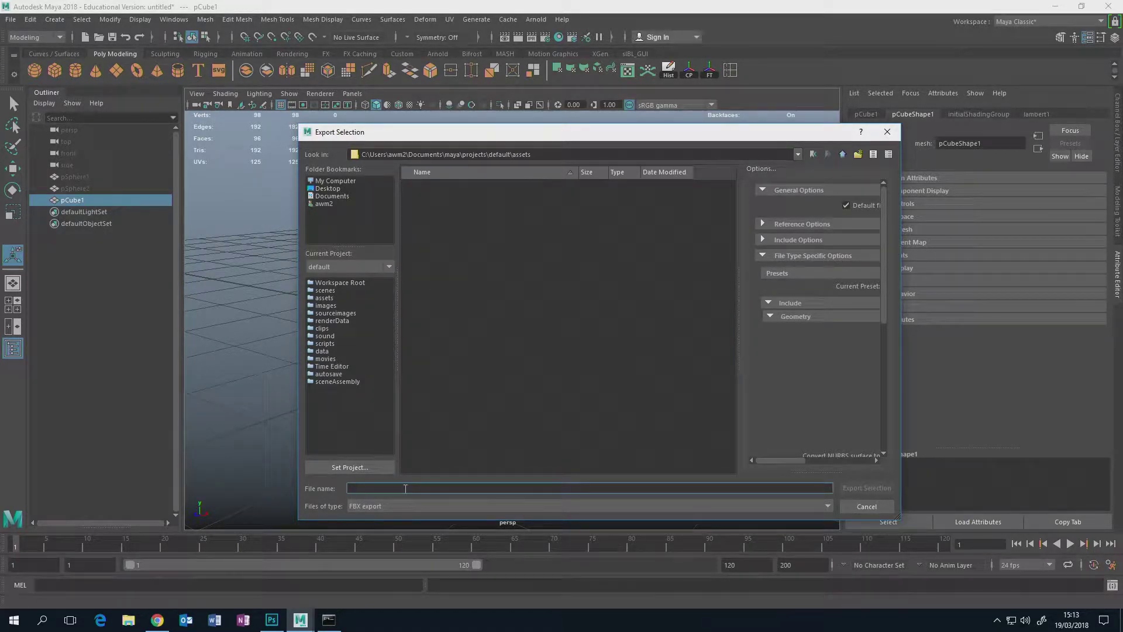
{"action": "type", "text": "Q"}
{"action": "key", "text": "BackSpace"}
{"action": "type", "text": "QuadSphere"}
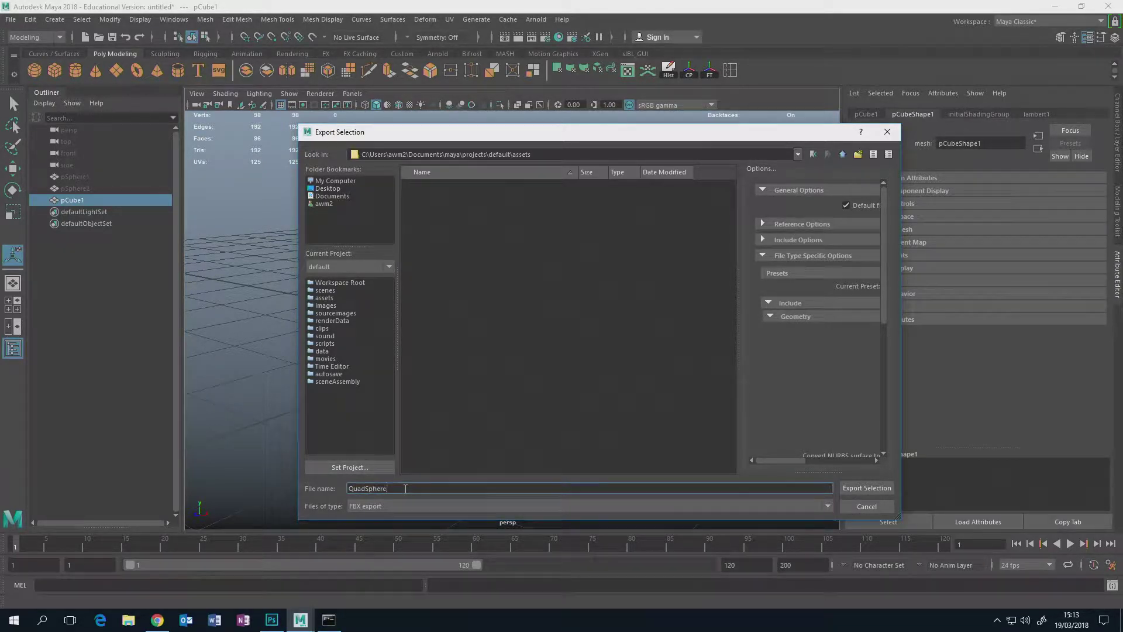
{"action": "left_click", "coordinate": [867, 487]}
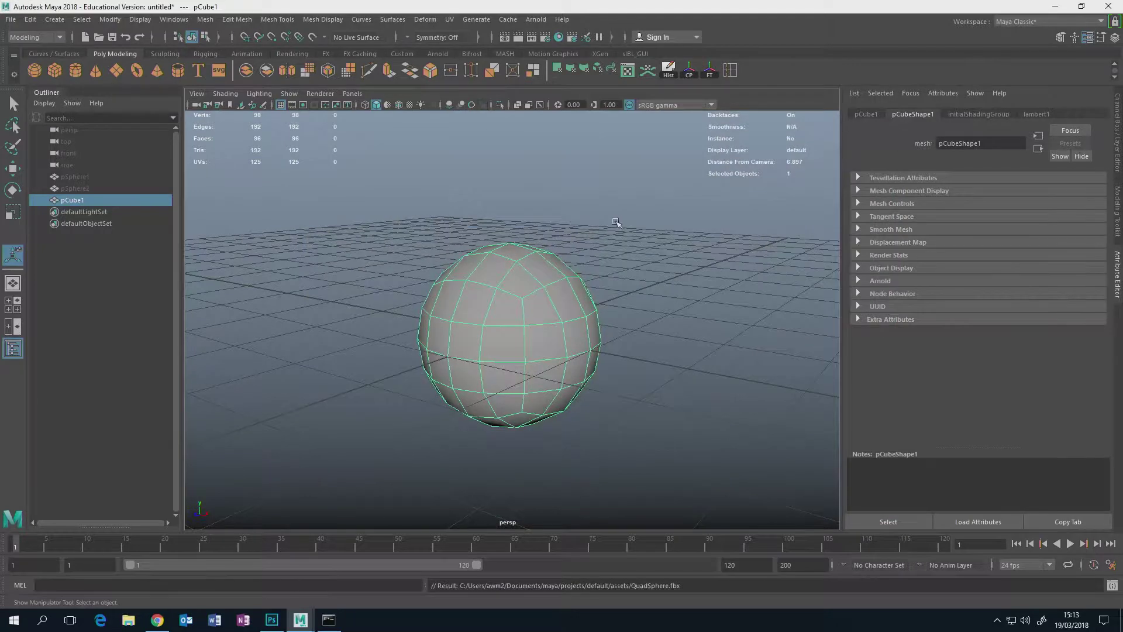
Rename pCube1 to pCube1_TMP and hide it.
{"action": "left_click", "coordinate": [665, 288]}
{"action": "left_click", "coordinate": [543, 316]}
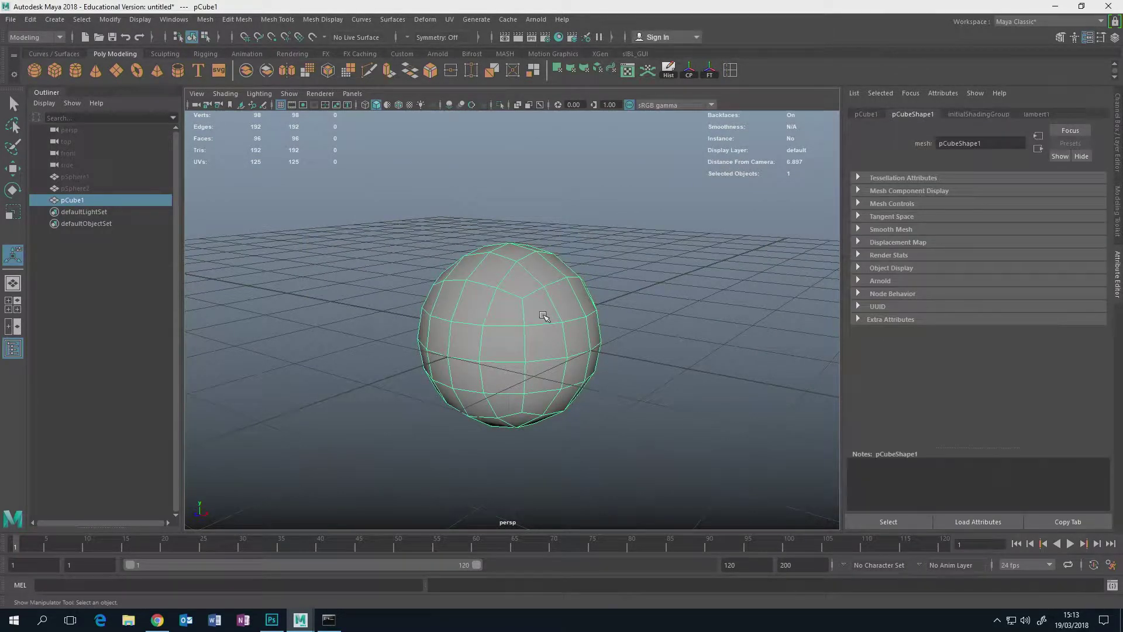
{"action": "double_click", "coordinate": [76, 200]}
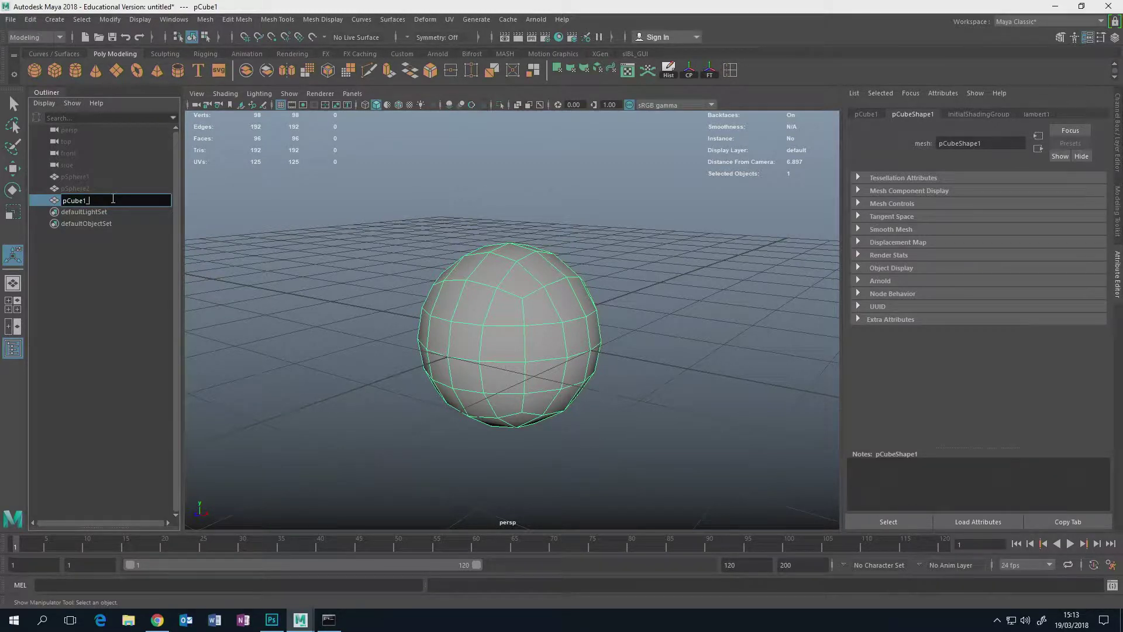
{"action": "key", "text": "Return"}
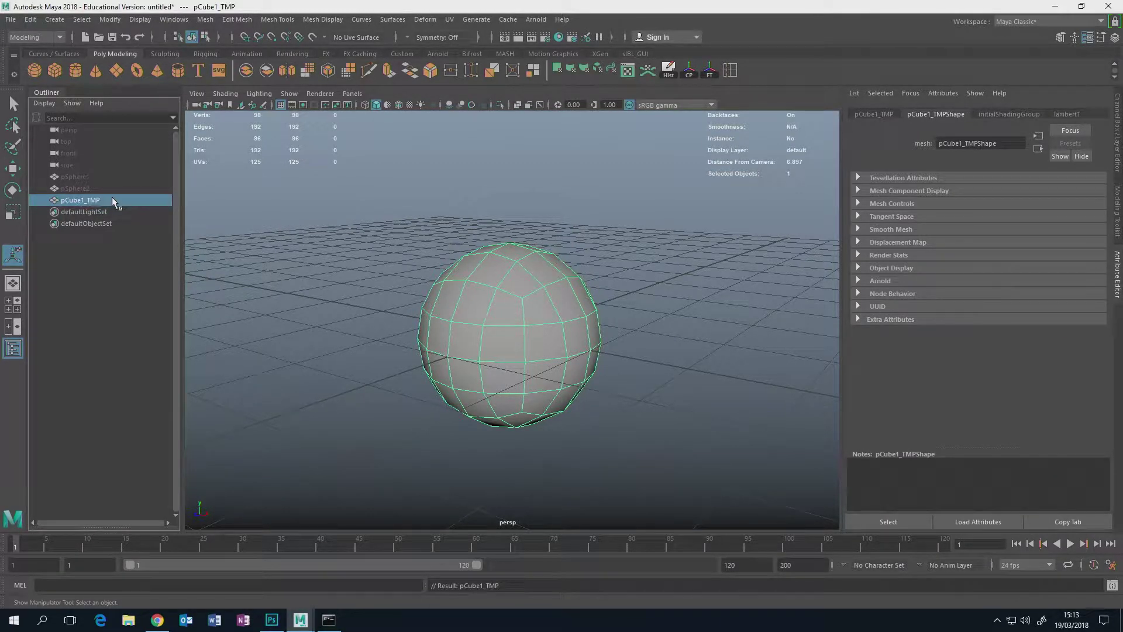
{"action": "key", "text": "ctrl+h"}
{"action": "left_click_drag", "start_coordinate": [528, 286], "coordinate": [532, 339], "text": "alt"}
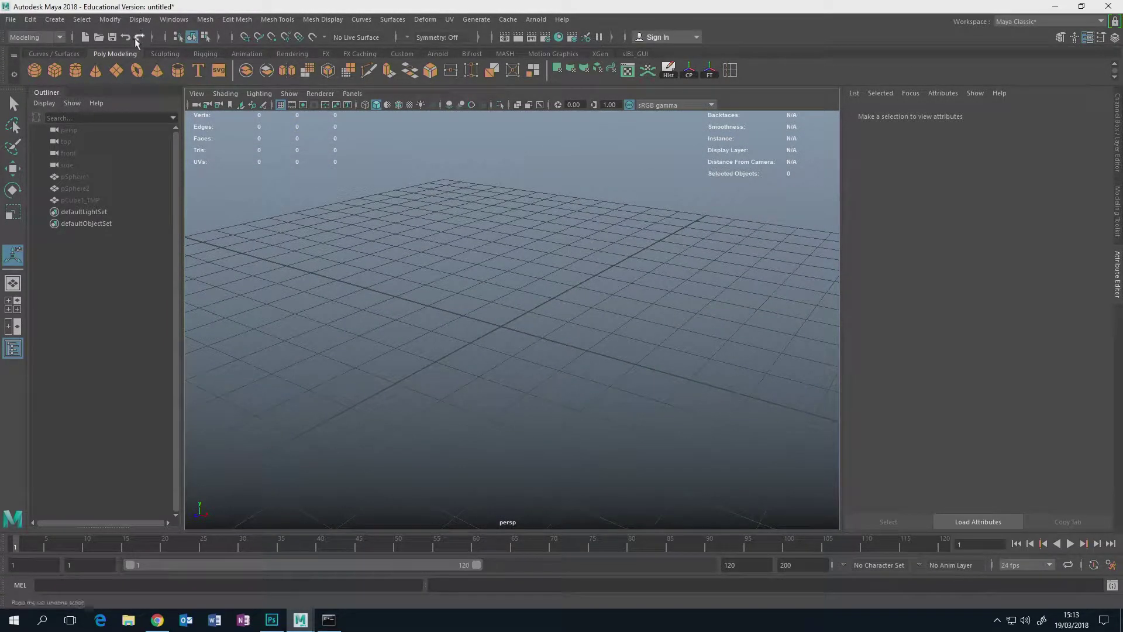
Import QuadSphere.fbx from the default project's assets folder into the scene.
{"action": "left_click", "coordinate": [11, 19]}
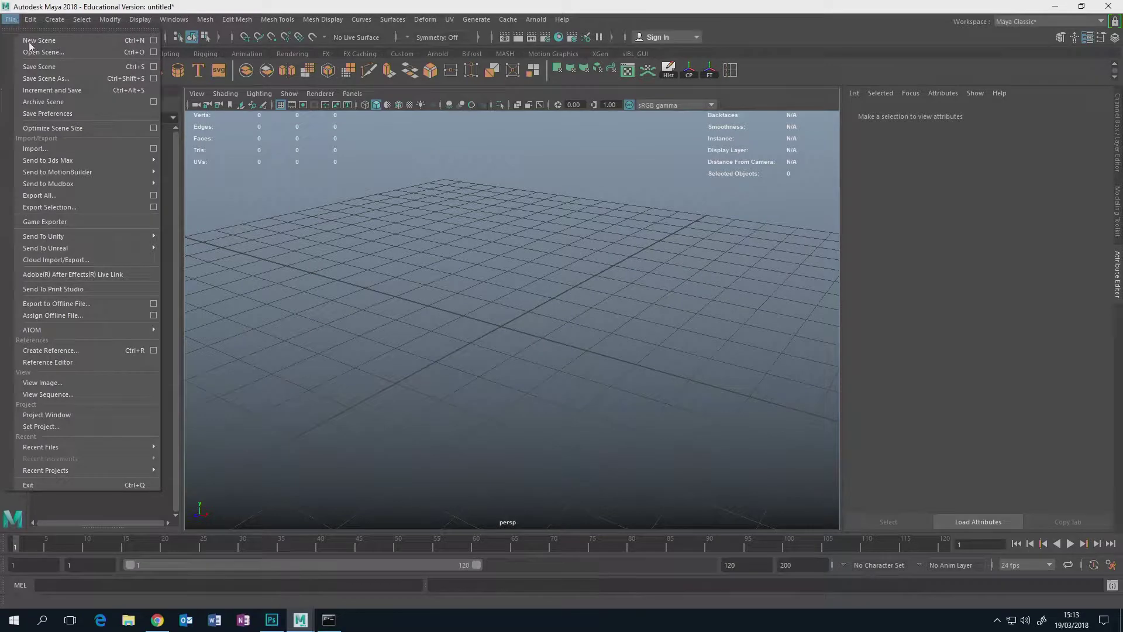
{"action": "left_click", "coordinate": [46, 151]}
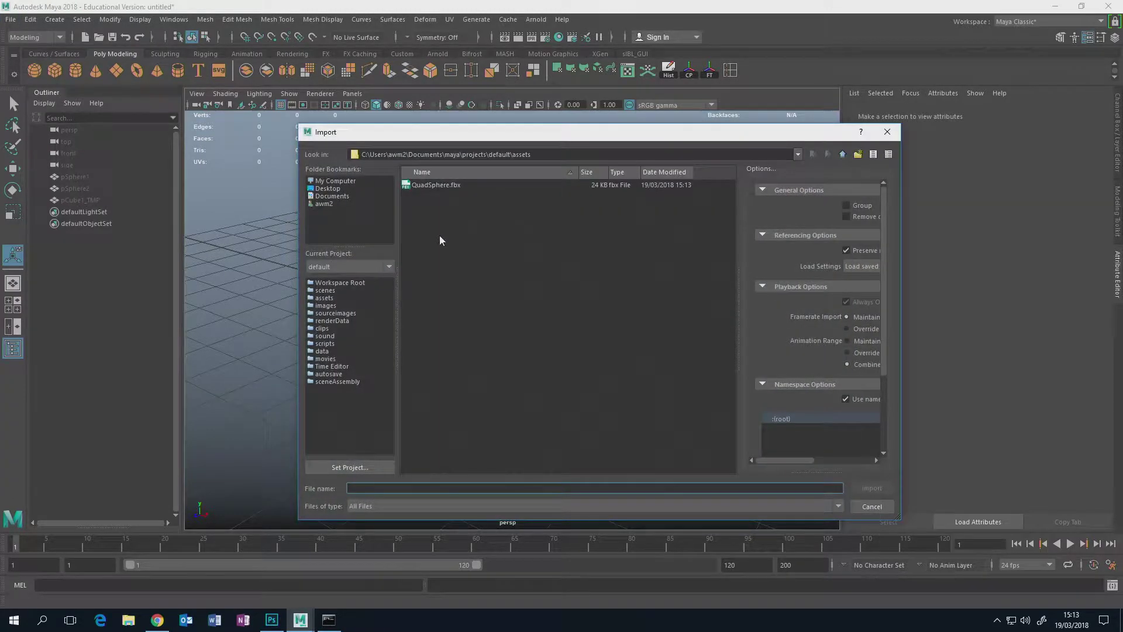
{"action": "left_click", "coordinate": [429, 185]}
{"action": "left_click", "coordinate": [870, 489]}
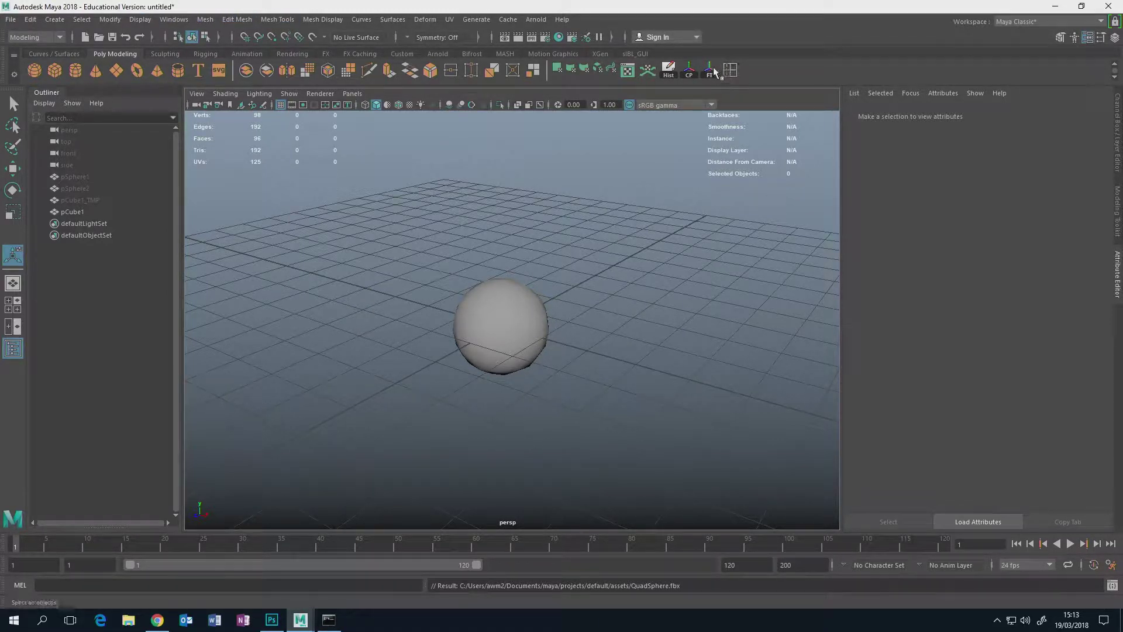
Open the Script Editor, enlarge it and select the complete "file -import" command for QuadSphere.fbx in the history.
{"action": "left_click", "coordinate": [1112, 585]}
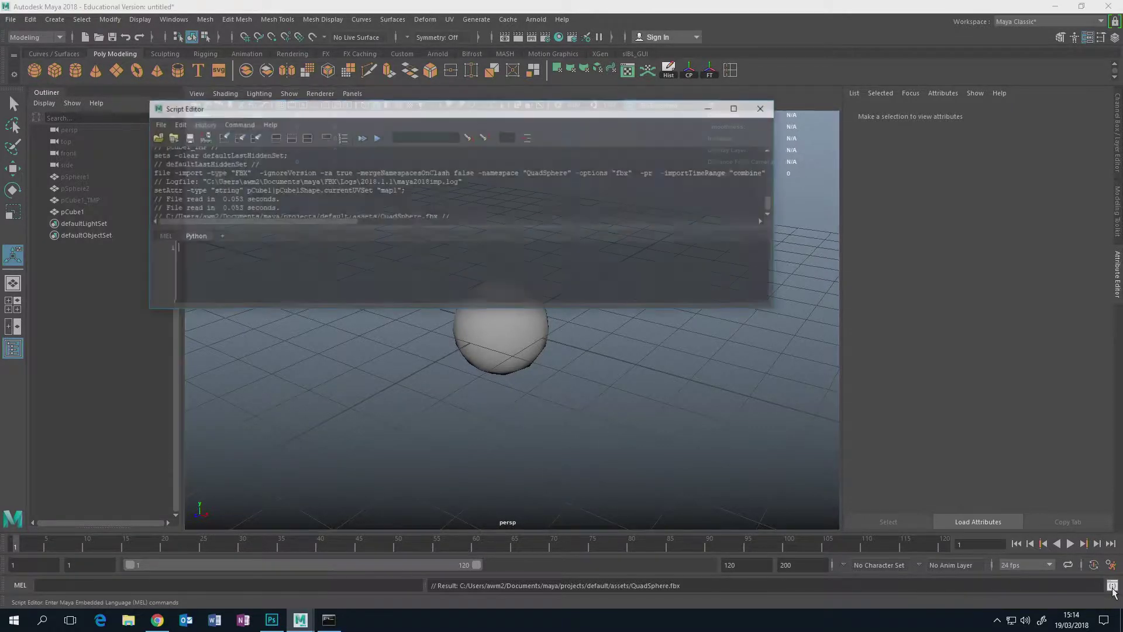
{"action": "left_click_drag", "start_coordinate": [508, 111], "coordinate": [396, 114]}
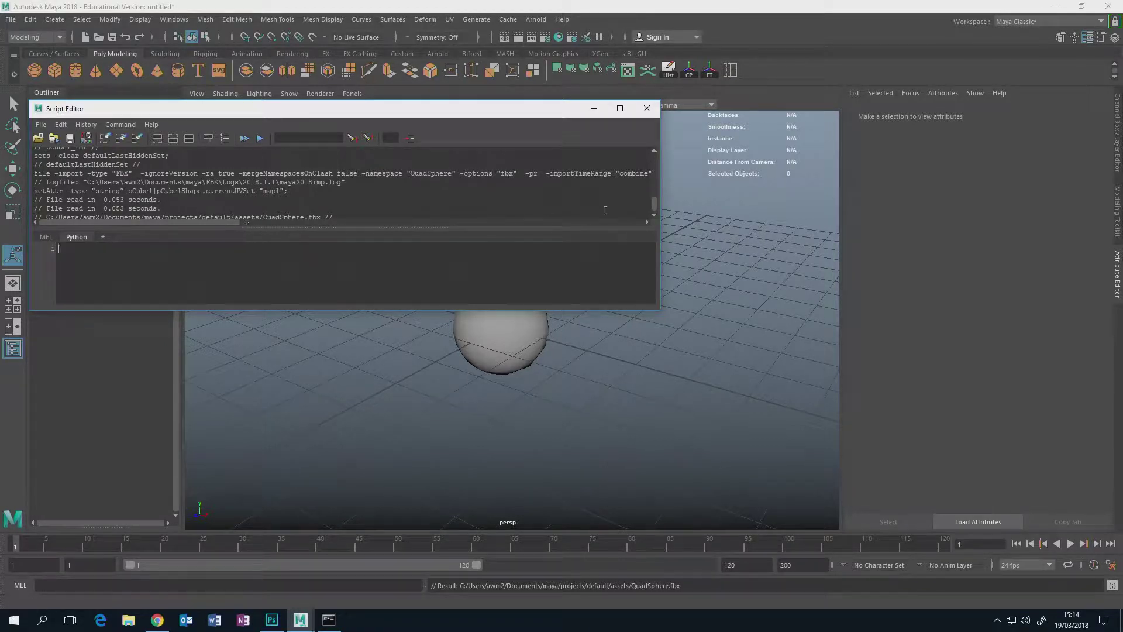
{"action": "left_click_drag", "start_coordinate": [660, 312], "coordinate": [971, 432]}
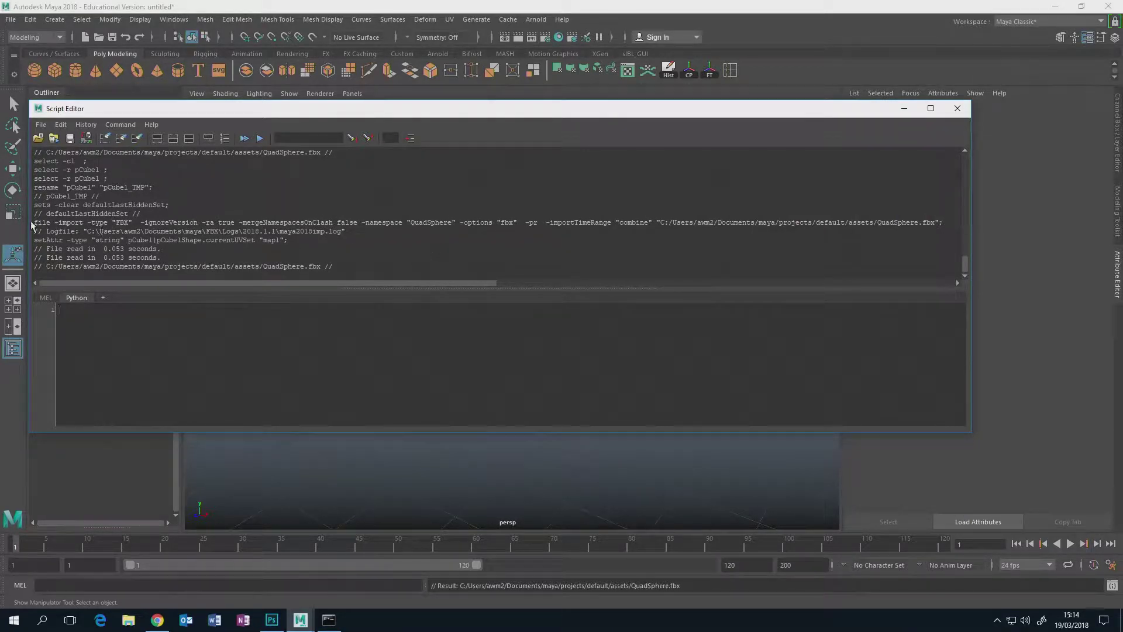
{"action": "left_click_drag", "start_coordinate": [33, 222], "coordinate": [946, 220]}
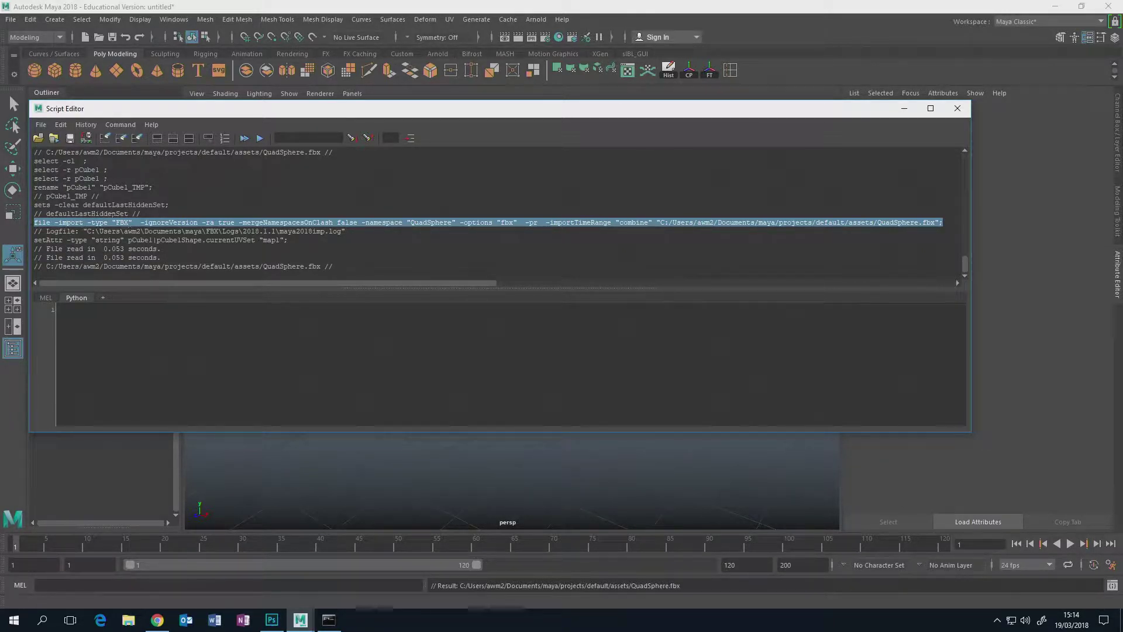
Save the selected FBX import command to the Poly Modeling shelf as a MEL button and minimize the Script Editor.
{"action": "left_click", "coordinate": [48, 300]}
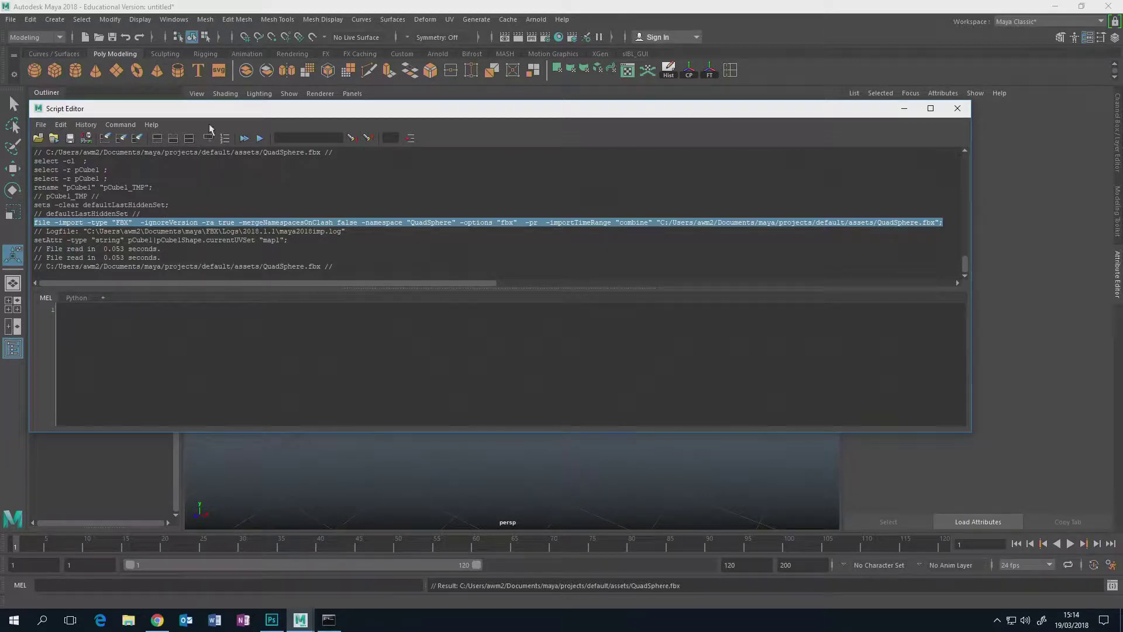
{"action": "left_click_drag", "start_coordinate": [213, 111], "coordinate": [241, 210]}
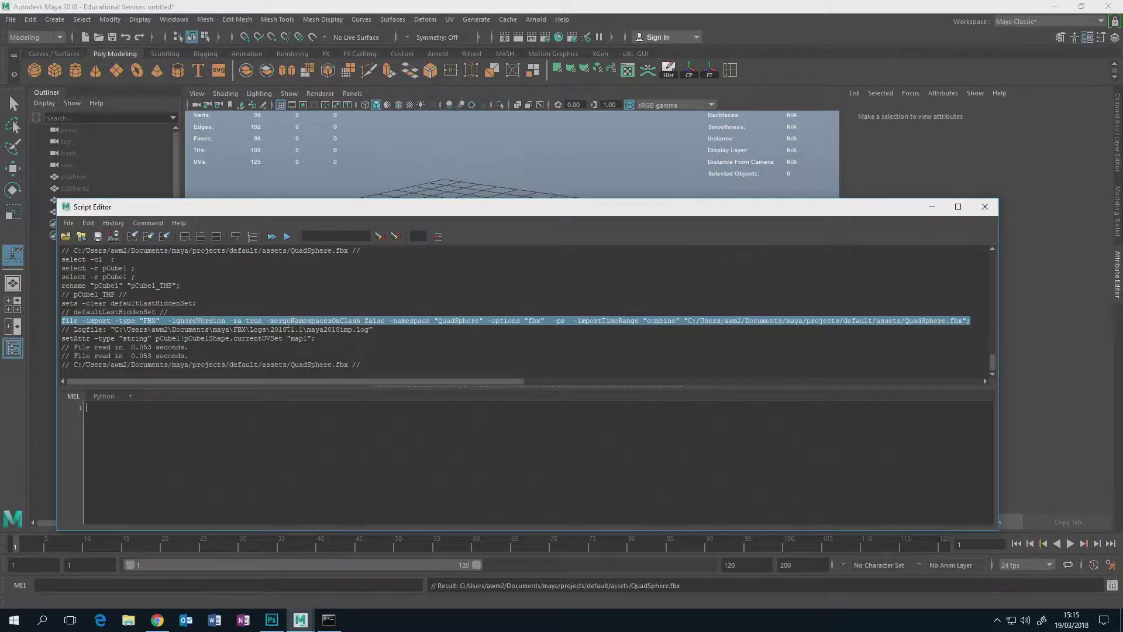
{"action": "middle_click_drag", "start_coordinate": [381, 285], "coordinate": [759, 68]}
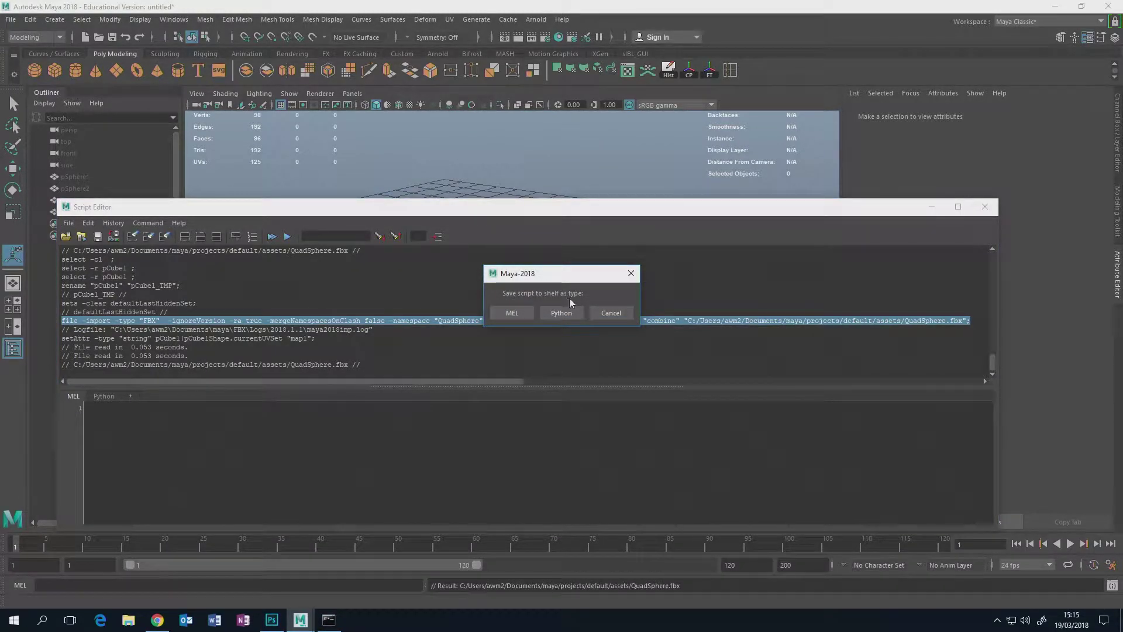
{"action": "left_click", "coordinate": [511, 313]}
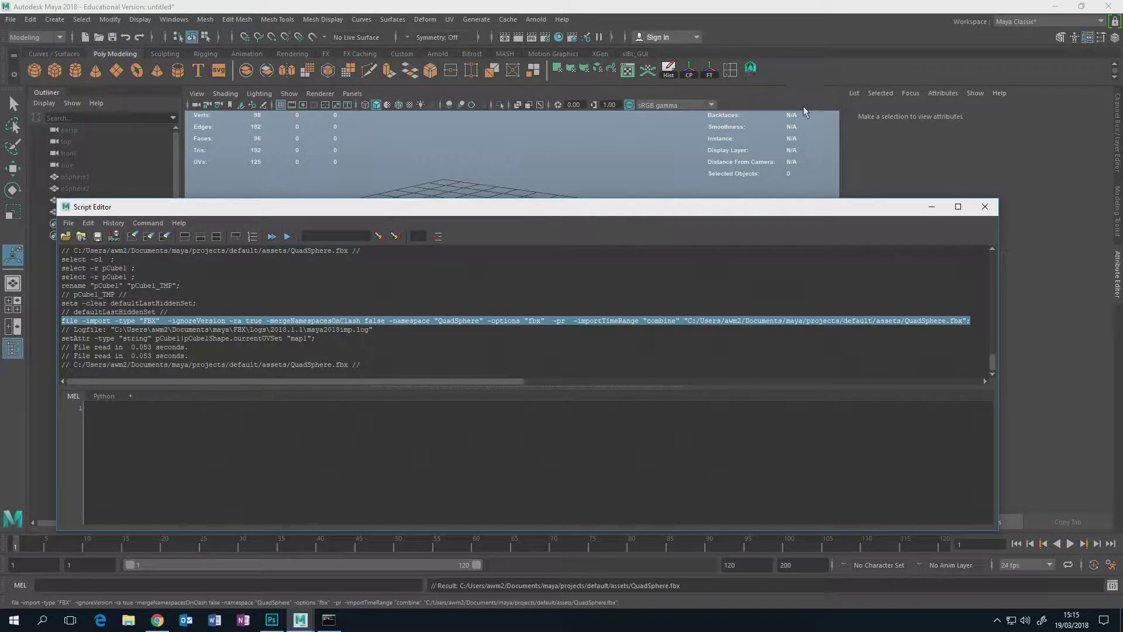
{"action": "left_click", "coordinate": [932, 207]}
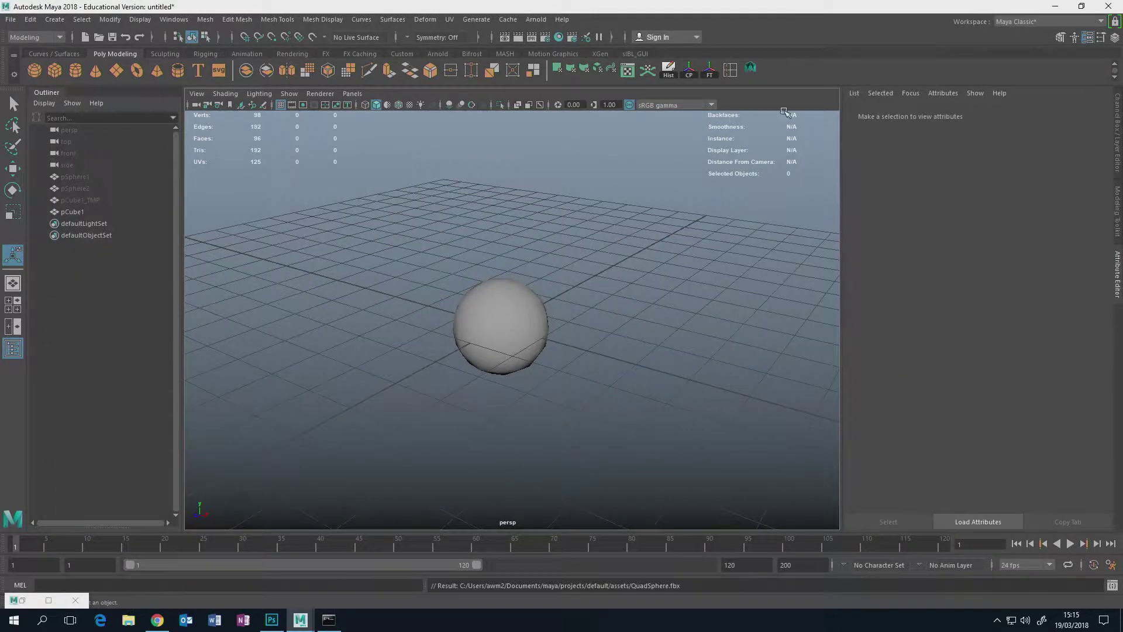
Select the imported pCube1 sphere and set the viewport to wireframe on shaded without the grid.
{"action": "left_click", "coordinate": [518, 324]}
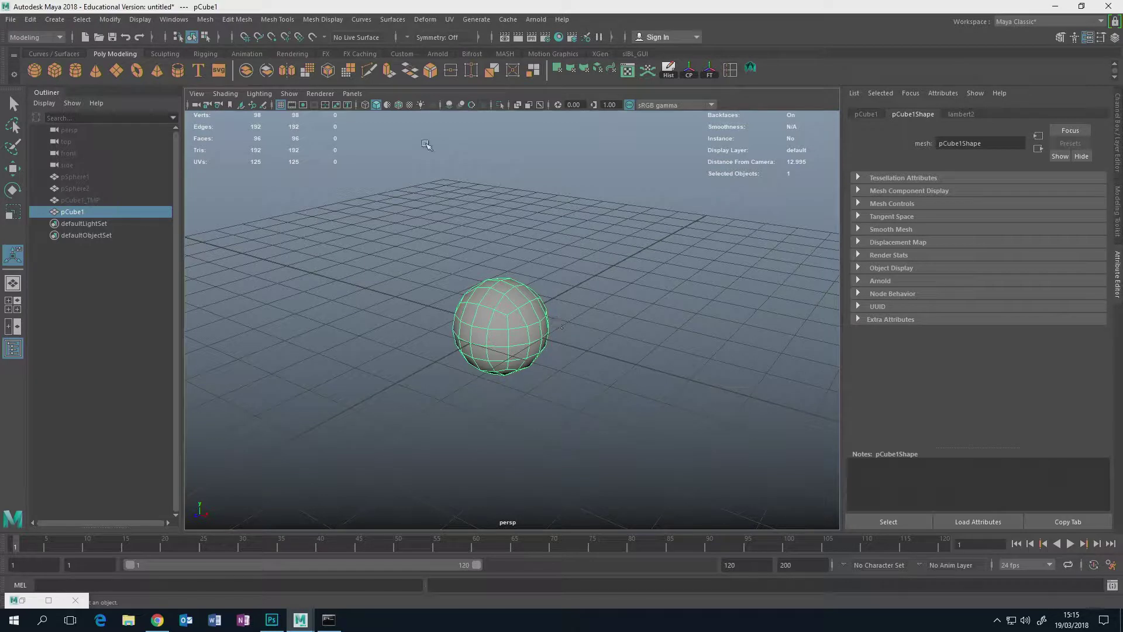
{"action": "left_click", "coordinate": [398, 105]}
{"action": "left_click", "coordinate": [281, 104]}
{"action": "scroll", "coordinate": [614, 333], "scroll_direction": "up", "scroll_amount": 2}
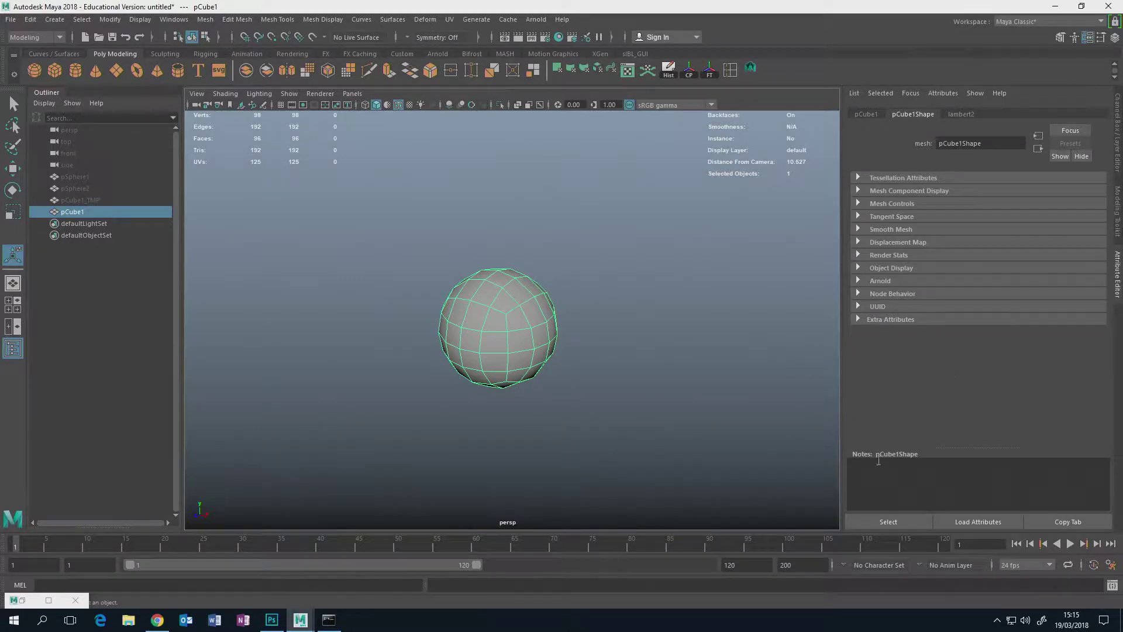
Switch to Photoshop, create a new clipboard-sized document and paste the captured screenshot into it.
{"action": "left_click", "coordinate": [273, 618]}
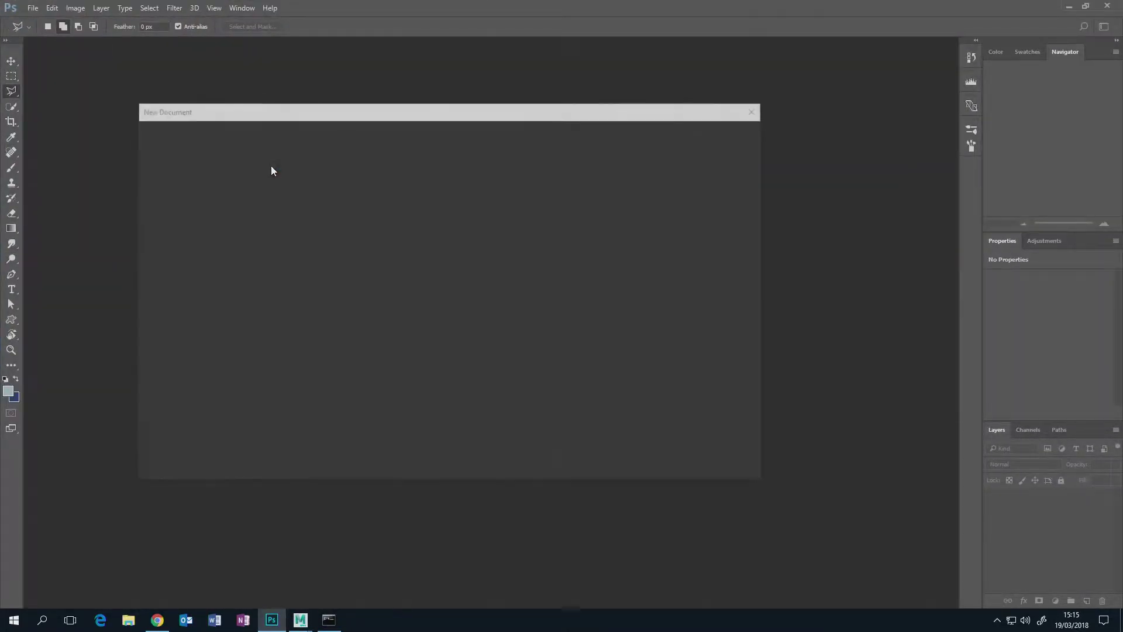
{"action": "key", "text": "Return"}
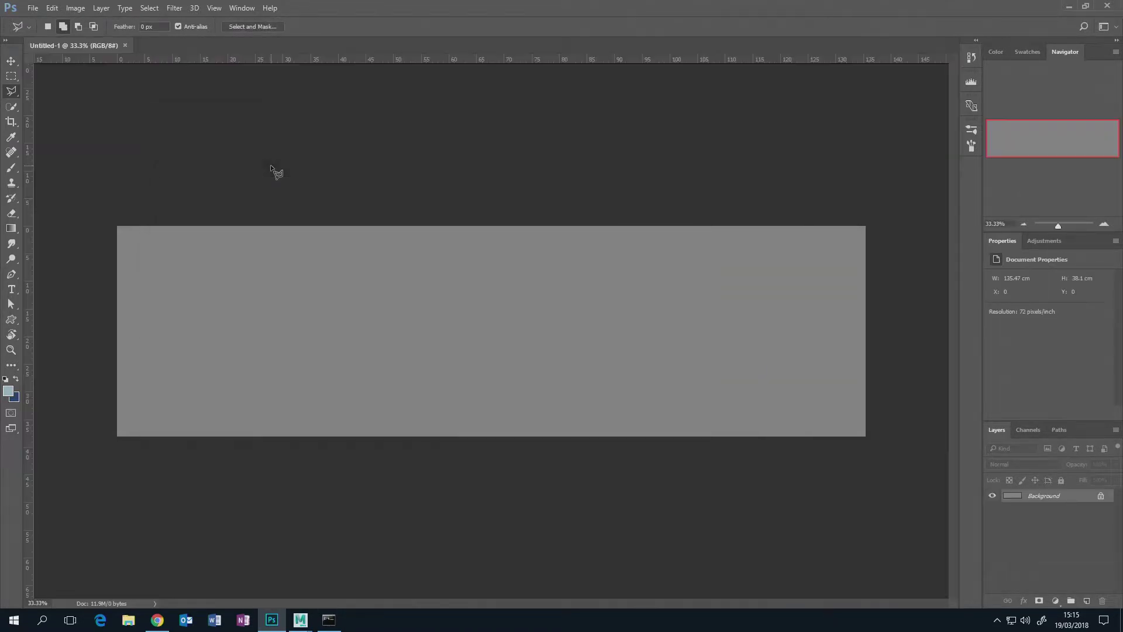
{"action": "key", "text": "ctrl+v"}
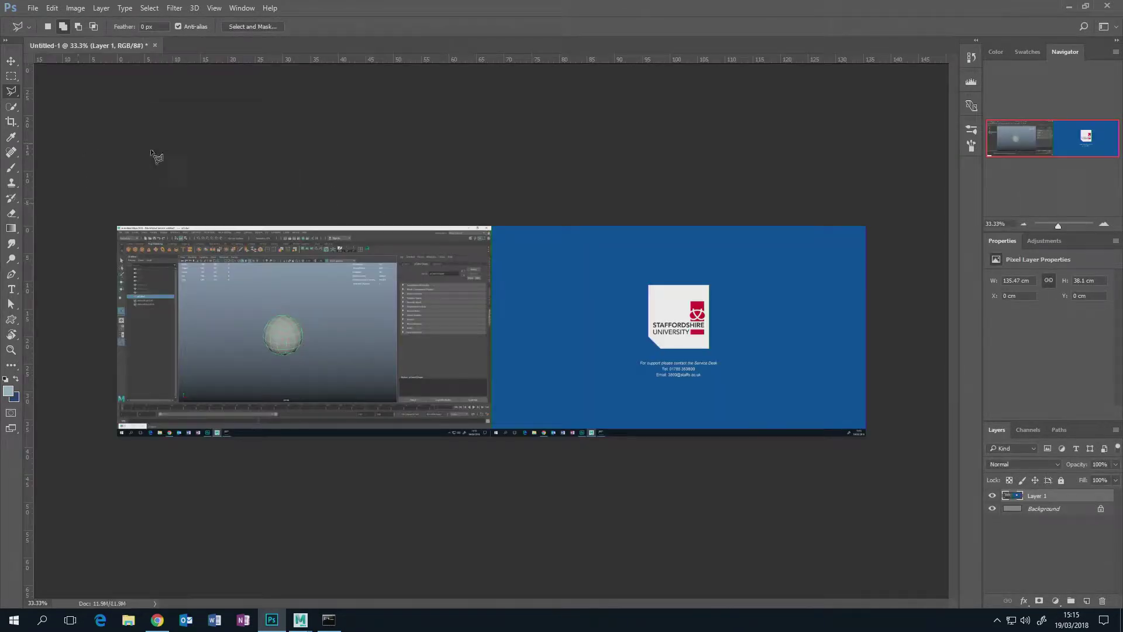
Crop the pasted screenshot to a rectangle closely framing the sphere.
{"action": "left_click", "coordinate": [11, 76]}
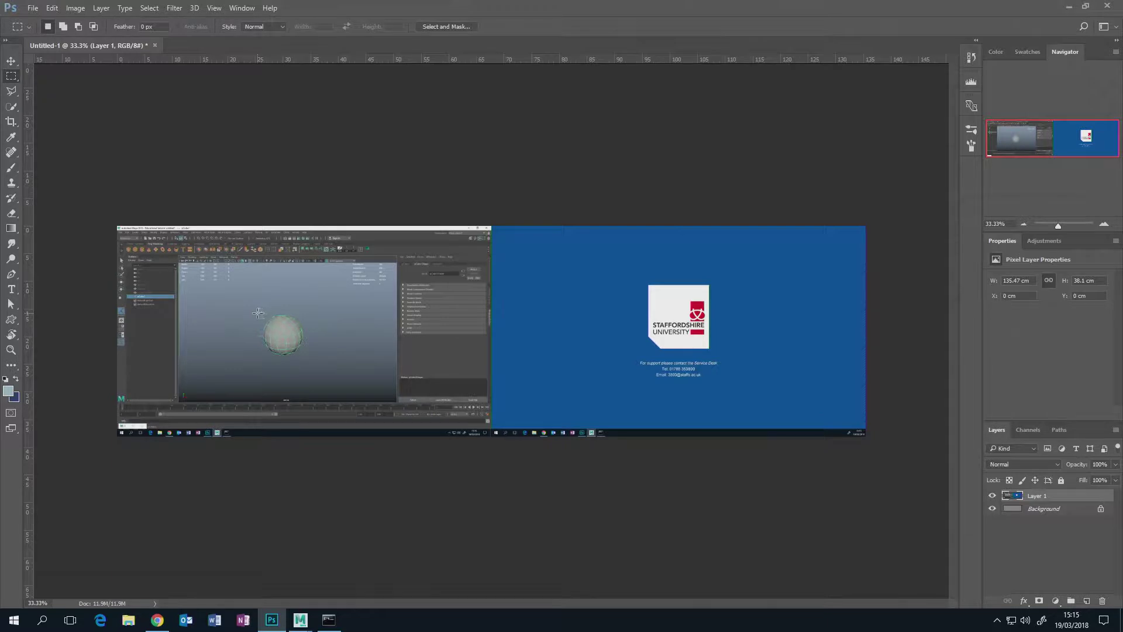
{"action": "left_click_drag", "start_coordinate": [258, 313], "coordinate": [306, 357]}
{"action": "left_click", "coordinate": [75, 8]}
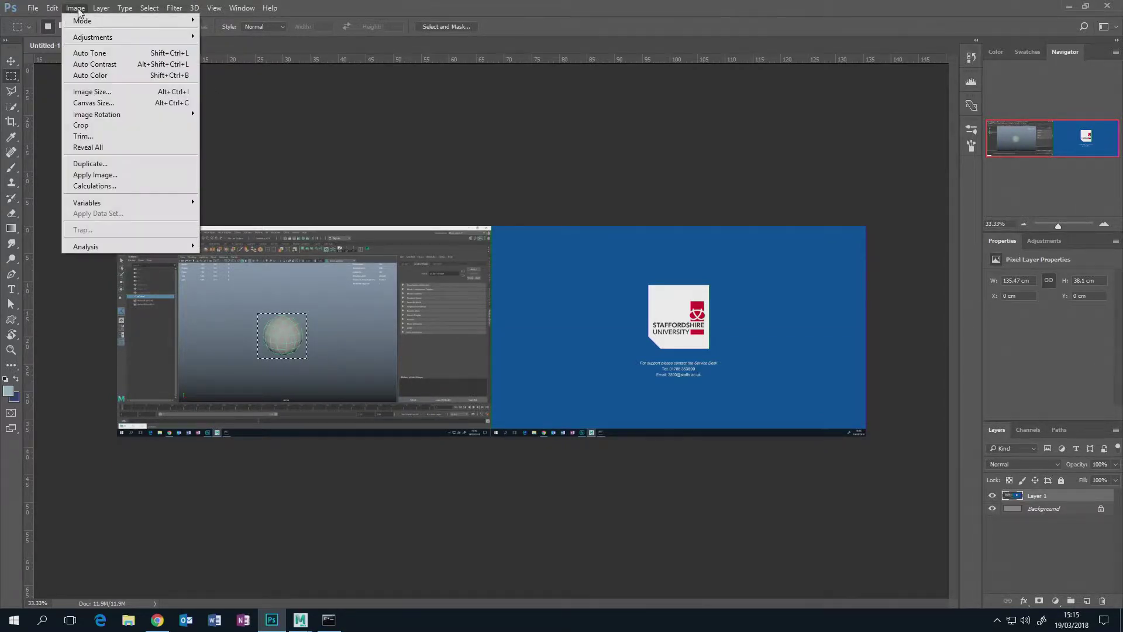
{"action": "left_click", "coordinate": [87, 125]}
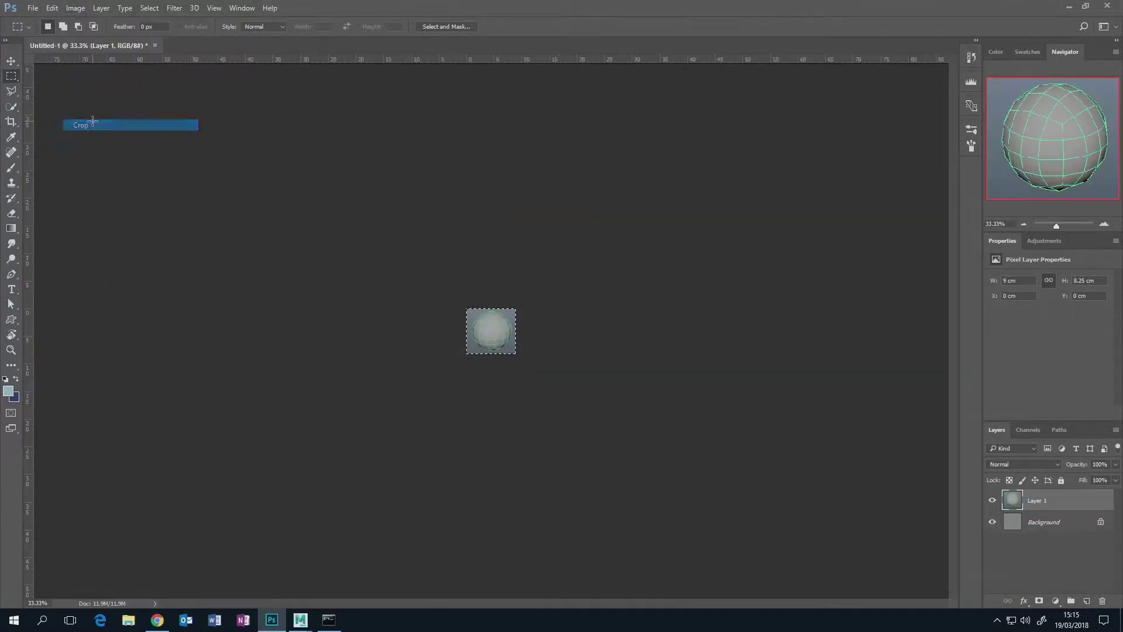
{"action": "left_click", "coordinate": [1102, 226]}
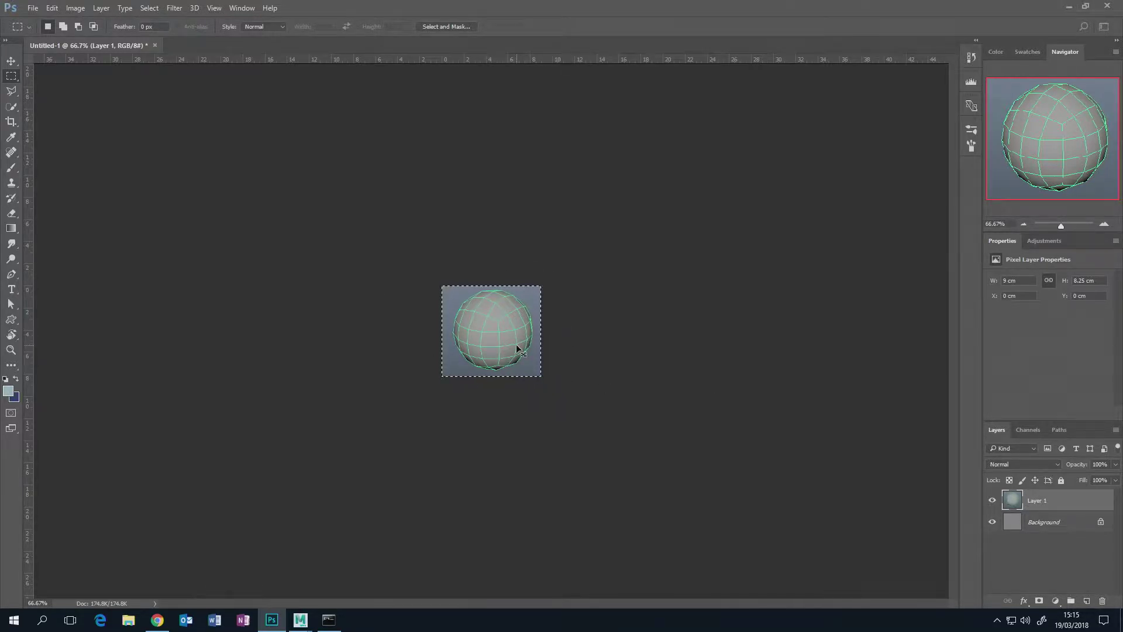
Resize the image to 100 × 100 pixels with the proportions unlinked.
{"action": "left_click", "coordinate": [75, 9]}
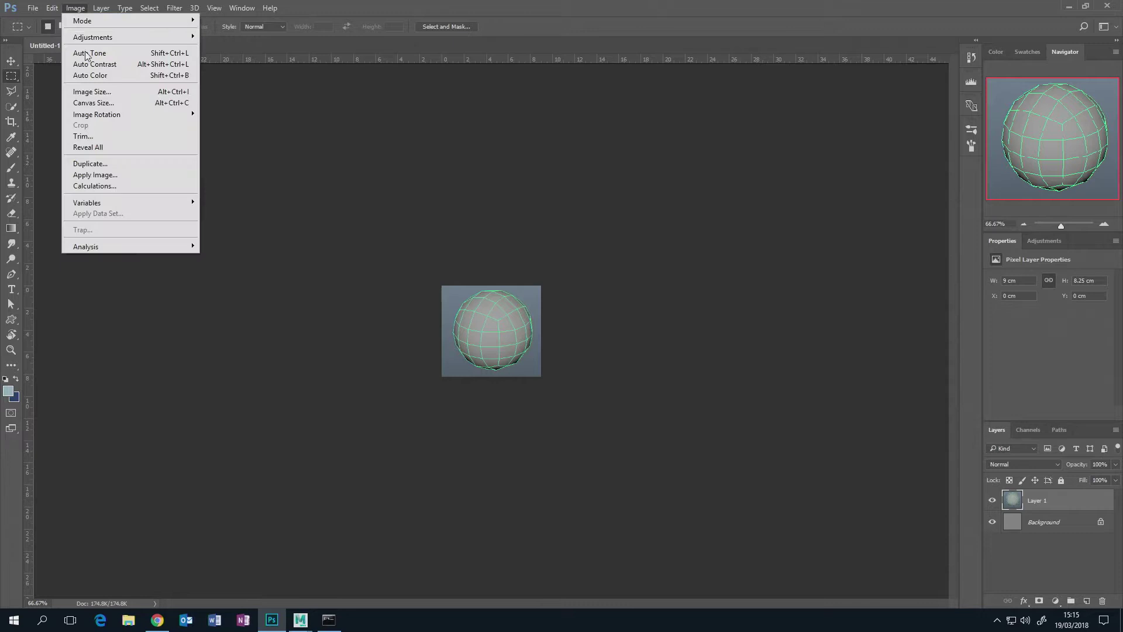
{"action": "left_click", "coordinate": [92, 92]}
{"action": "left_click_drag", "start_coordinate": [615, 145], "coordinate": [868, 238]}
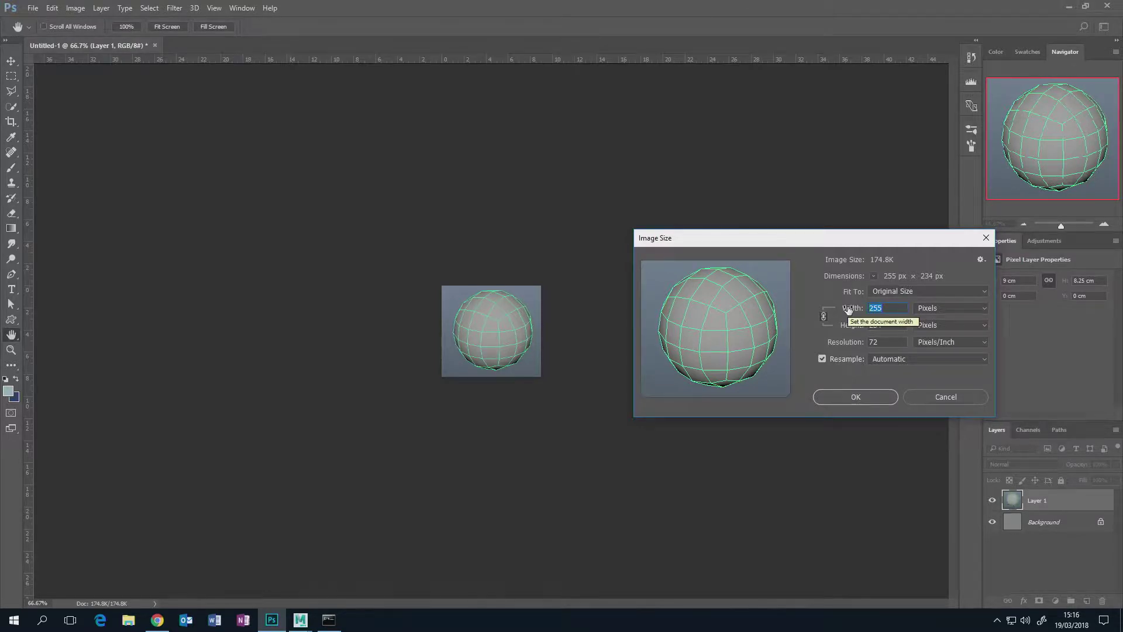
{"action": "type", "text": "100"}
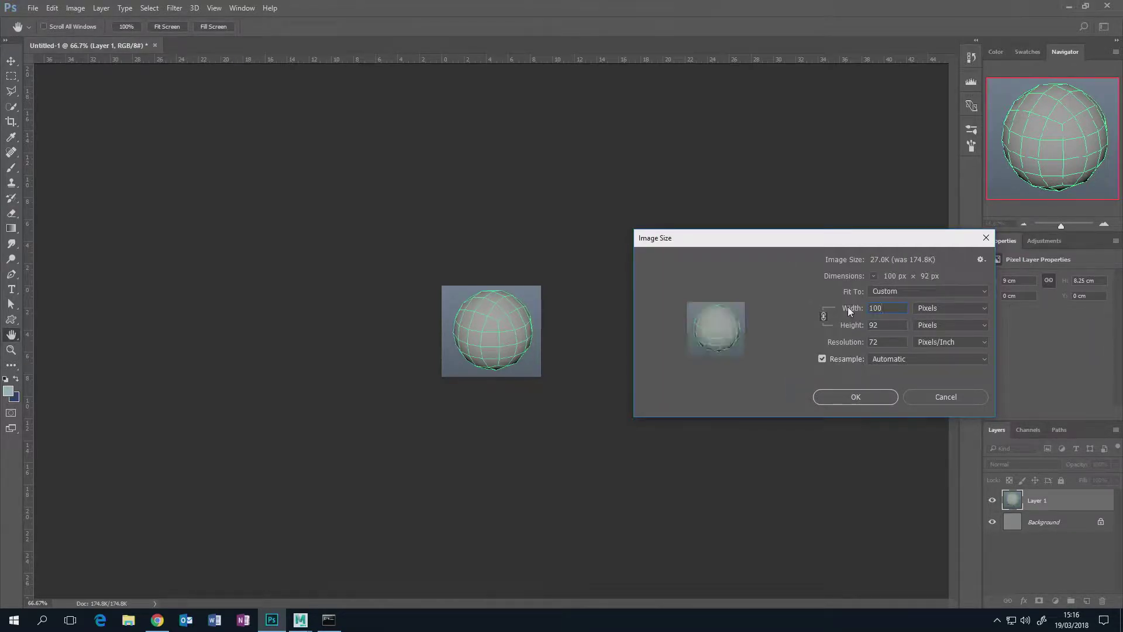
{"action": "key", "text": "Tab"}
{"action": "type", "text": "100"}
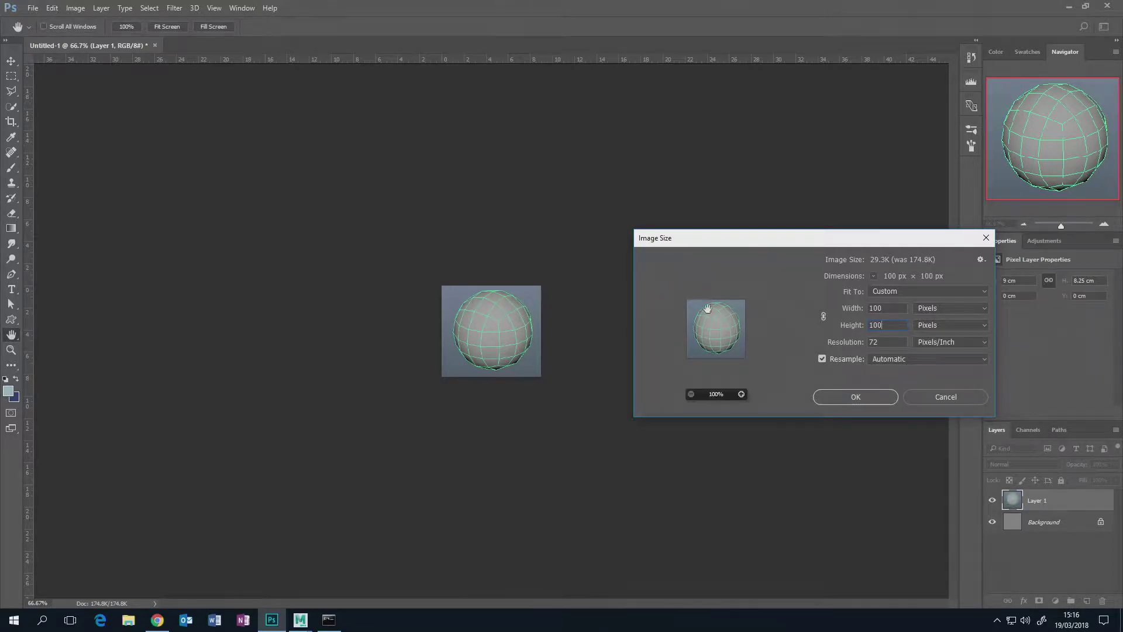
{"action": "left_click", "coordinate": [854, 397]}
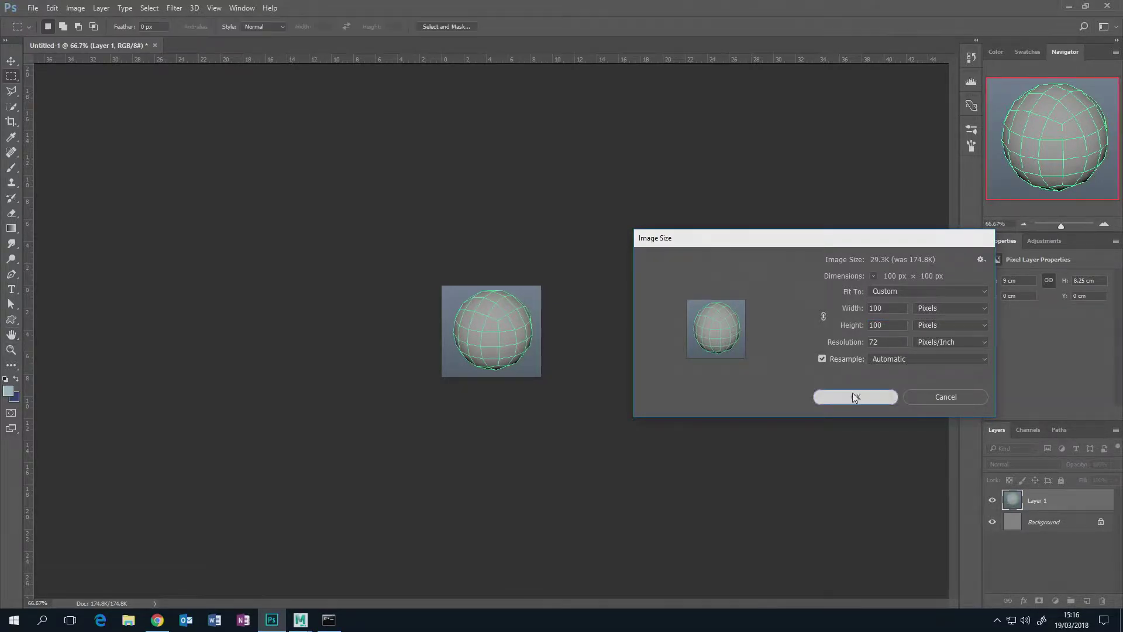
Start saving the image under a new name and browse to Documents/maya/2018/prefs/icons.
{"action": "left_click", "coordinate": [33, 8]}
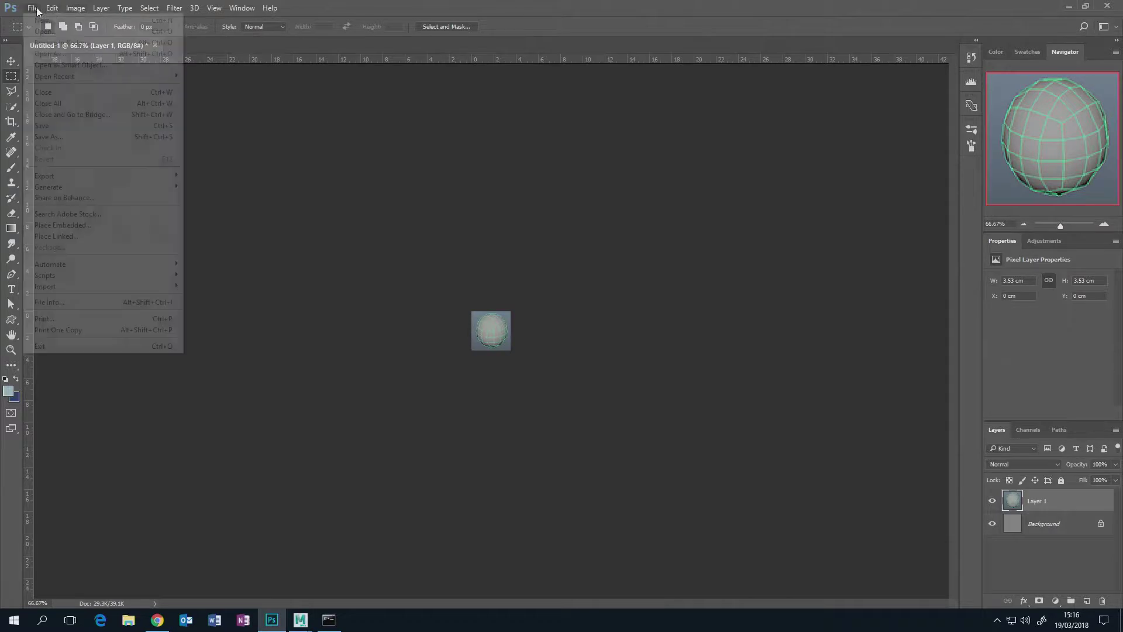
{"action": "left_click", "coordinate": [58, 137]}
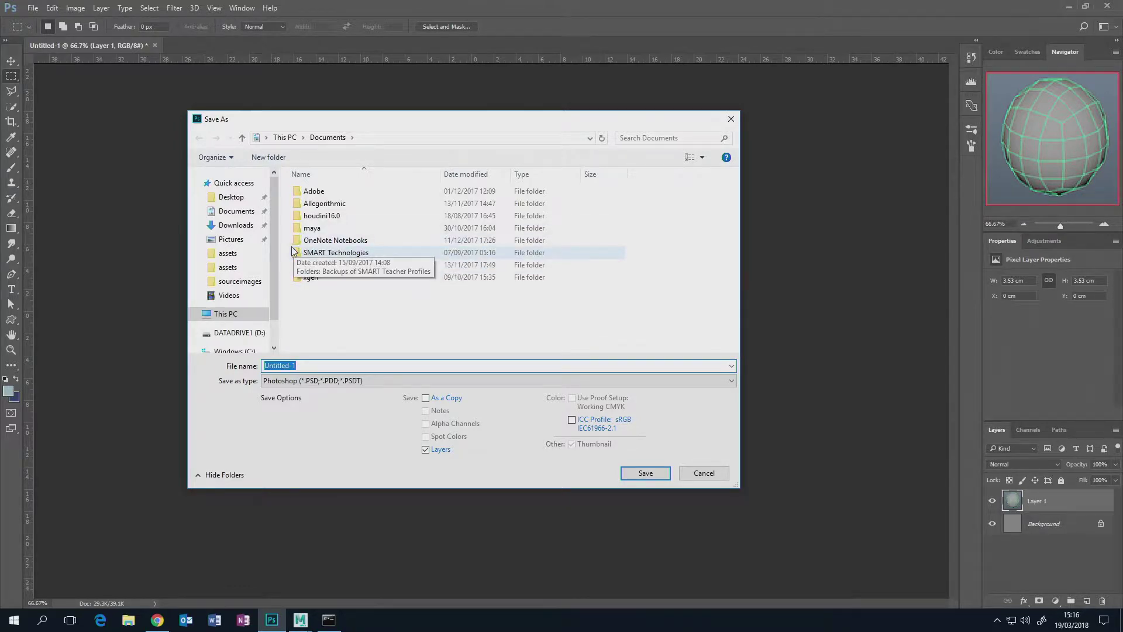
{"action": "left_click", "coordinate": [236, 212]}
{"action": "double_click", "coordinate": [316, 229]}
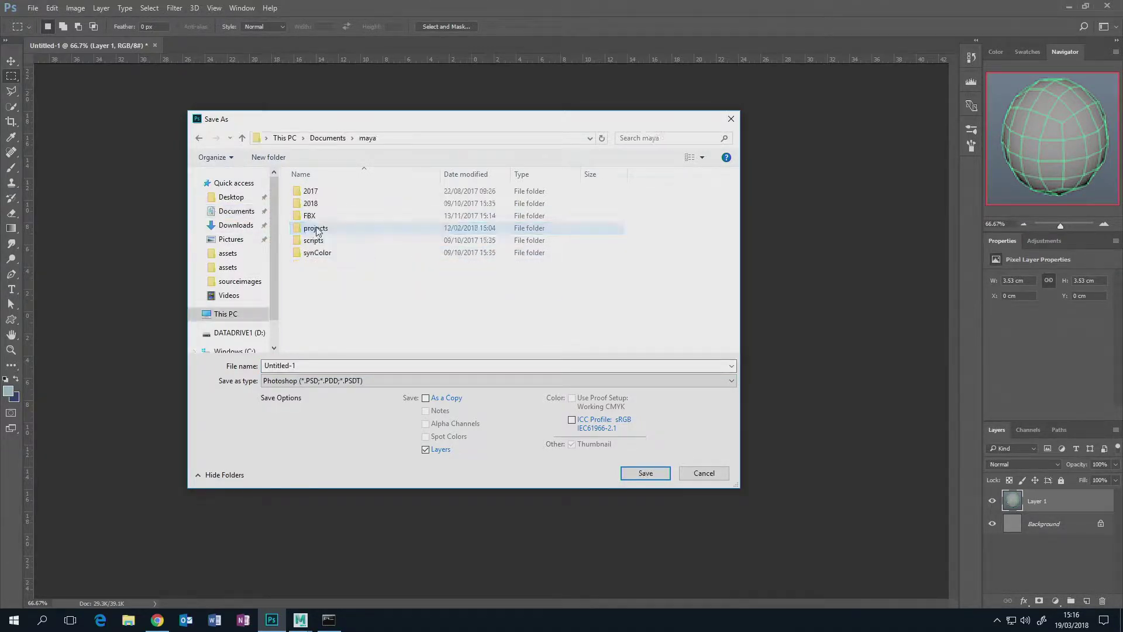
{"action": "left_click", "coordinate": [310, 208]}
{"action": "double_click", "coordinate": [310, 204]}
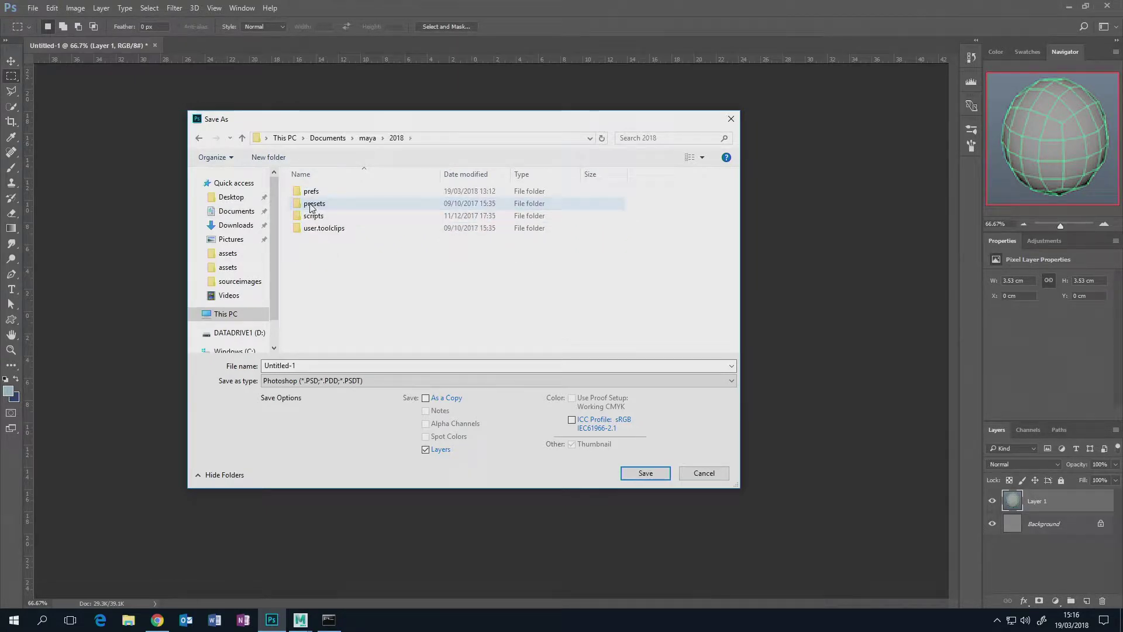
{"action": "double_click", "coordinate": [313, 191]}
{"action": "double_click", "coordinate": [312, 204]}
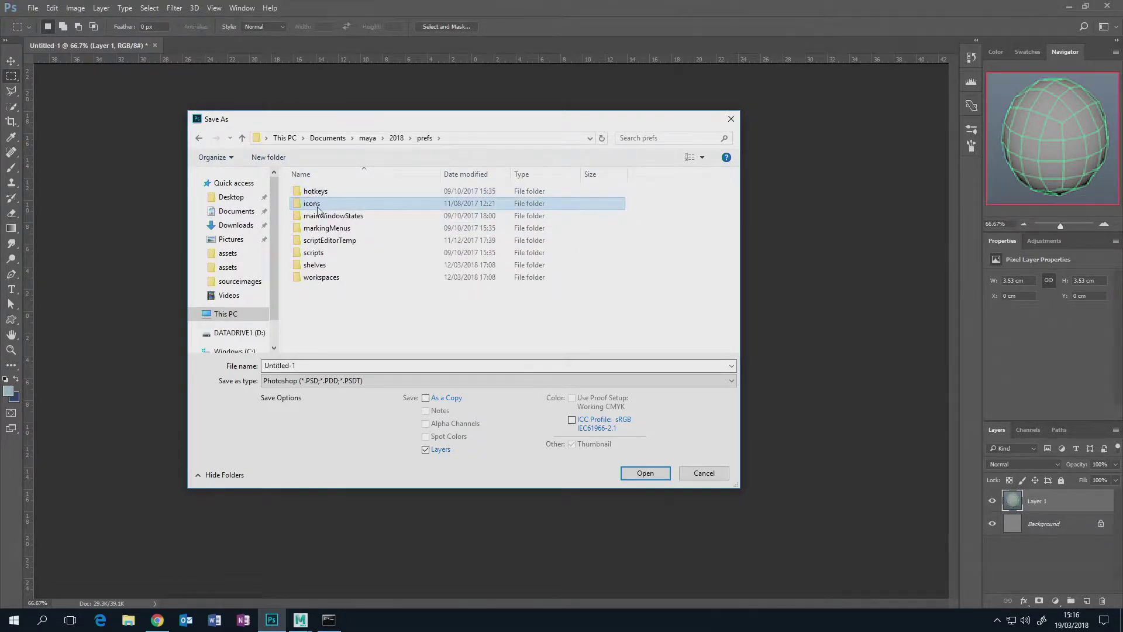
Save the image as a PNG named QuadSphere with None / Fast compression.
{"action": "left_click", "coordinate": [720, 381]}
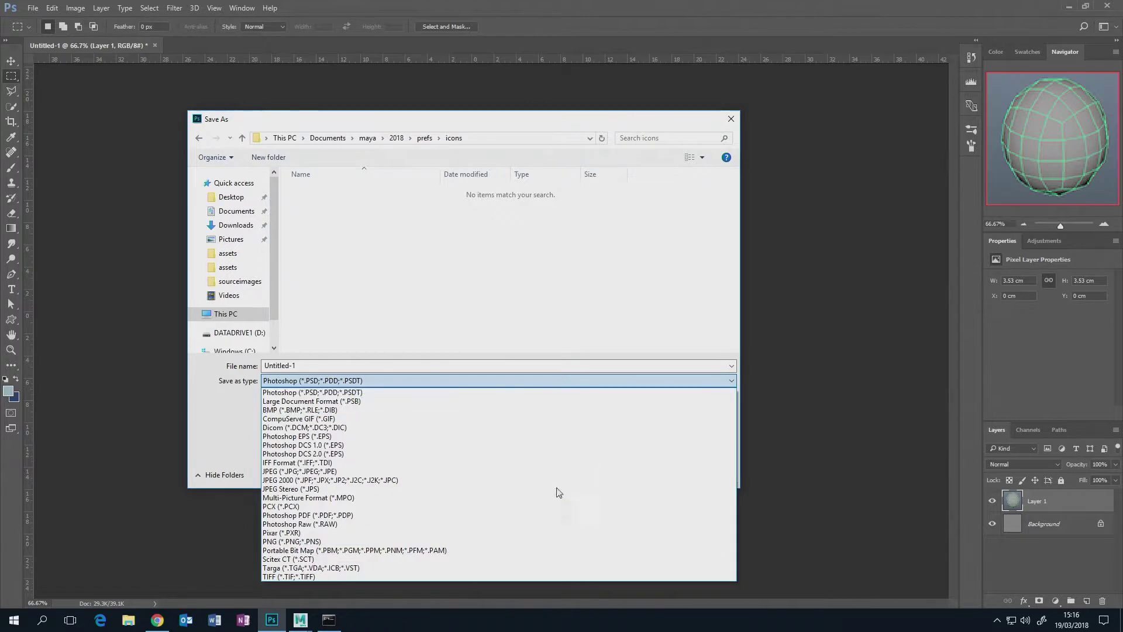
{"action": "left_click", "coordinate": [492, 542]}
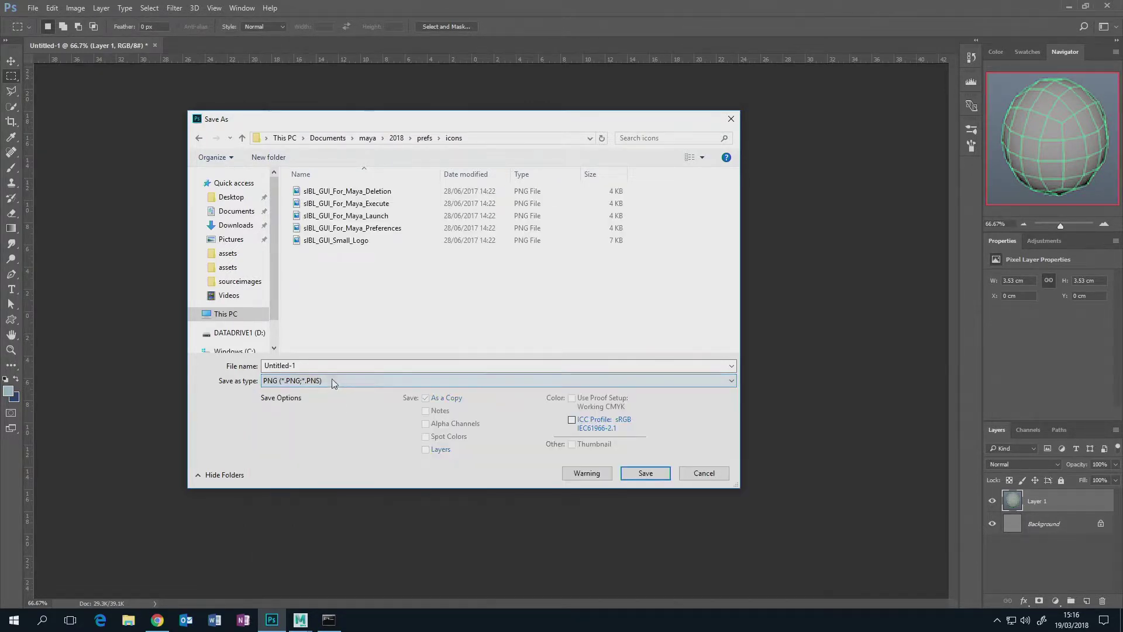
{"action": "double_click", "coordinate": [279, 366]}
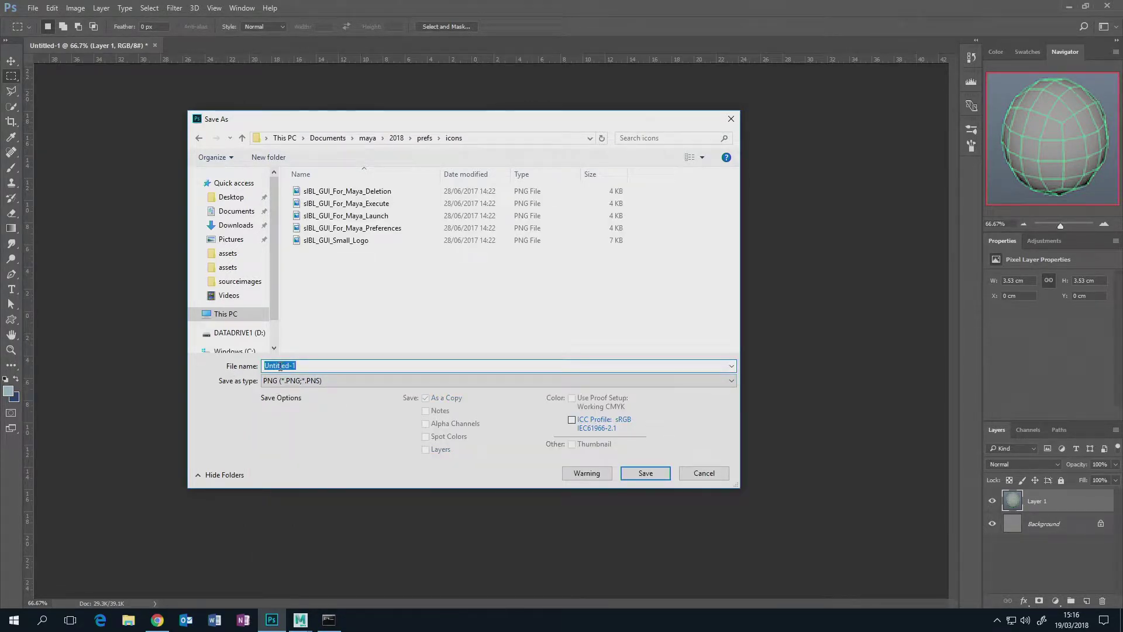
{"action": "type", "text": "QuadSpl"}
{"action": "key", "text": "BackSpace"}
{"action": "type", "text": "here"}
{"action": "left_click", "coordinate": [642, 472]}
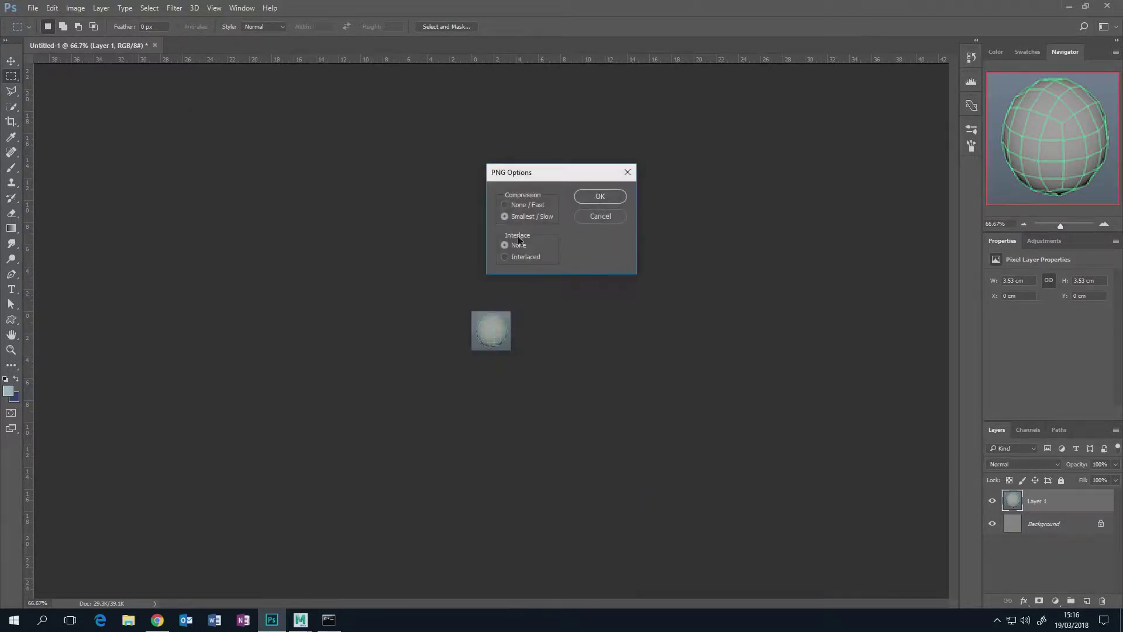
{"action": "left_click", "coordinate": [526, 206]}
{"action": "left_click", "coordinate": [600, 197]}
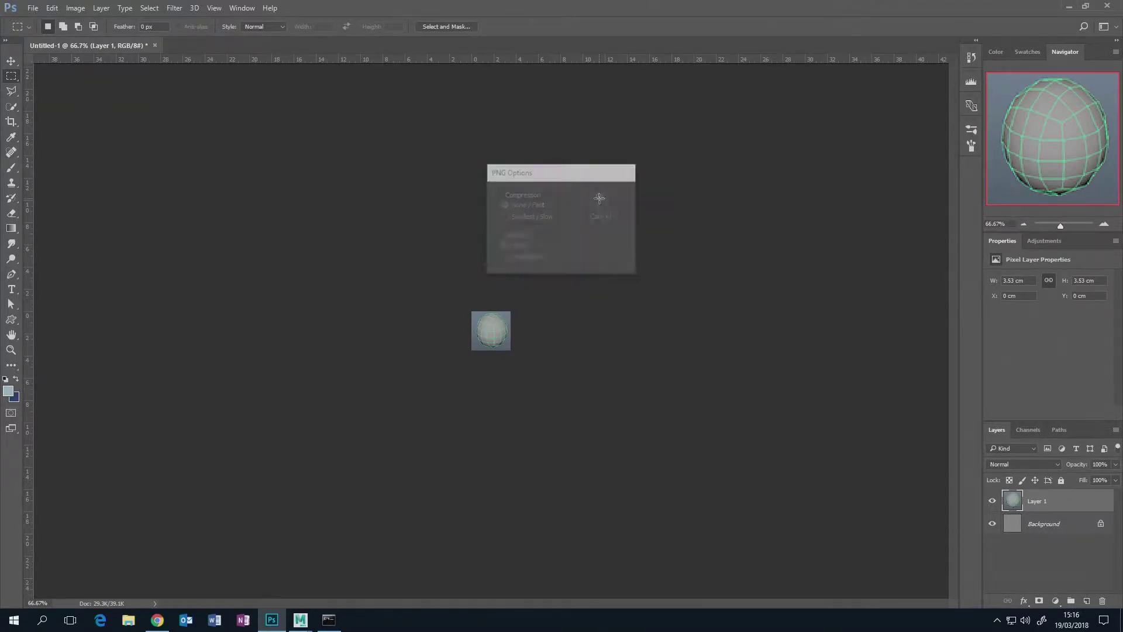
Switch back to Maya, open the new import button in the Shelf Editor and widen the window to read its command.
{"action": "mouse_move", "coordinate": [300, 619]}
{"action": "left_click", "coordinate": [362, 564]}
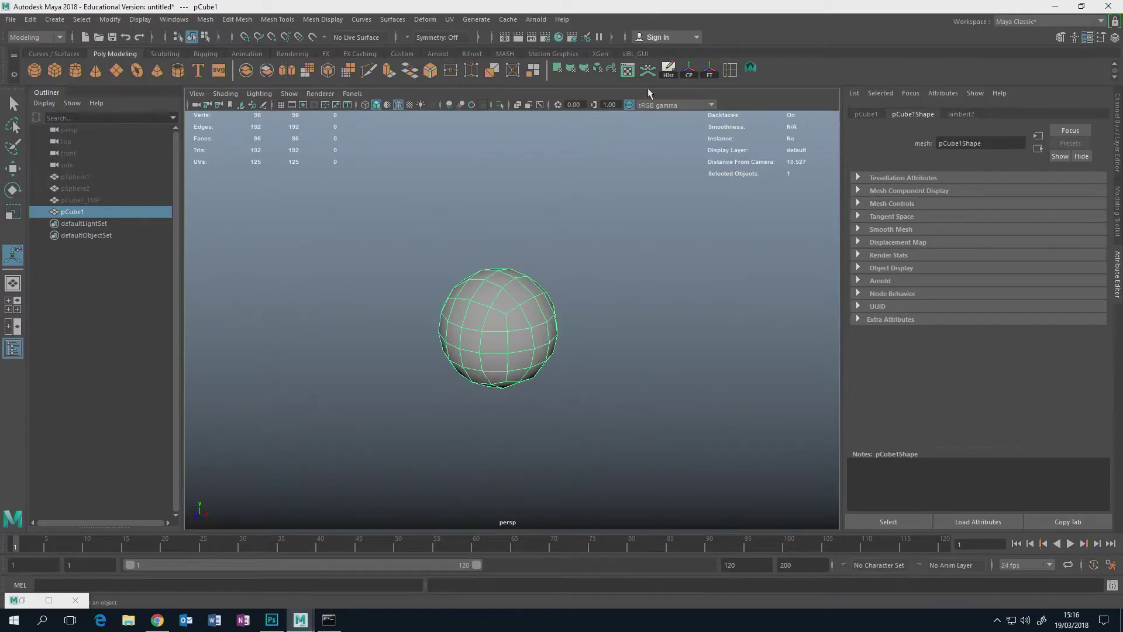
{"action": "right_click", "coordinate": [751, 70]}
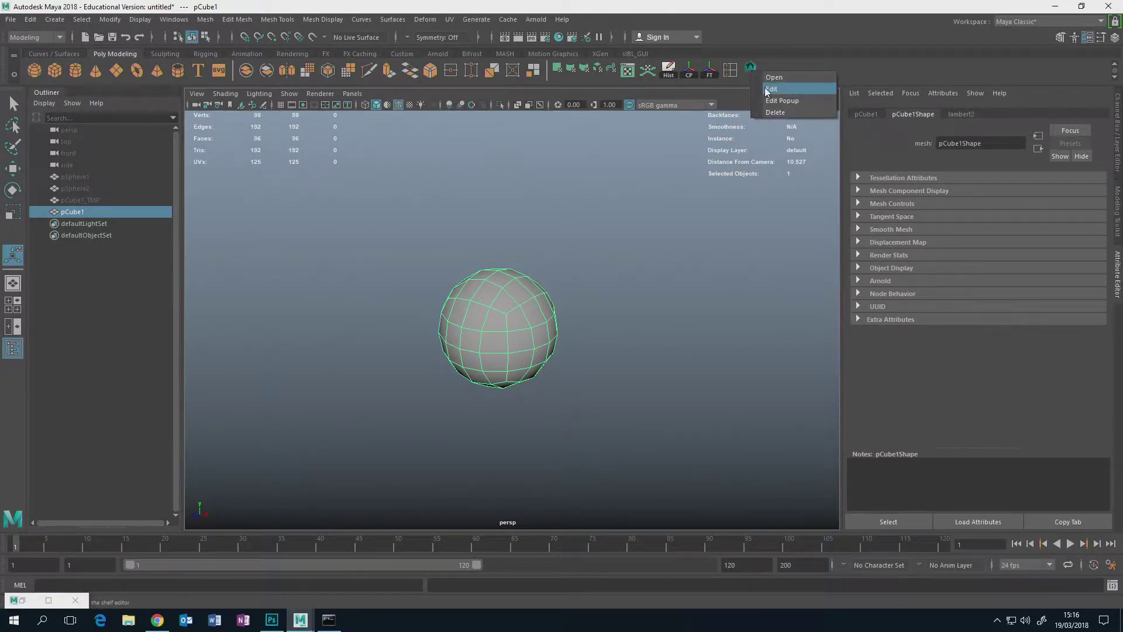
{"action": "left_click", "coordinate": [771, 89]}
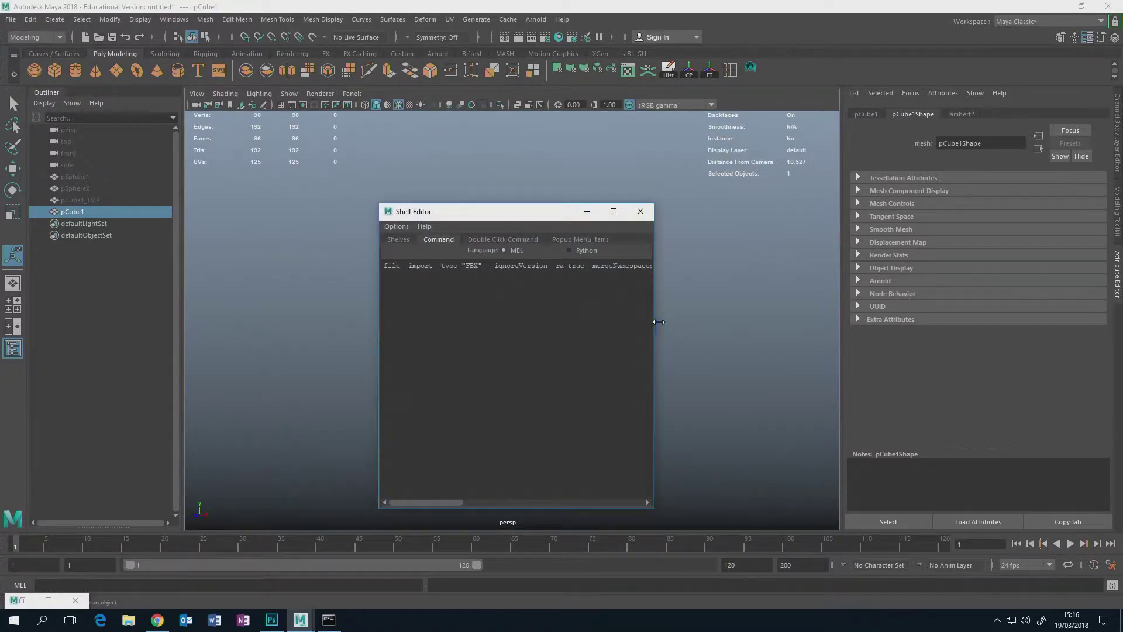
{"action": "left_click_drag", "start_coordinate": [658, 322], "coordinate": [1015, 326]}
{"action": "left_click", "coordinate": [896, 274]}
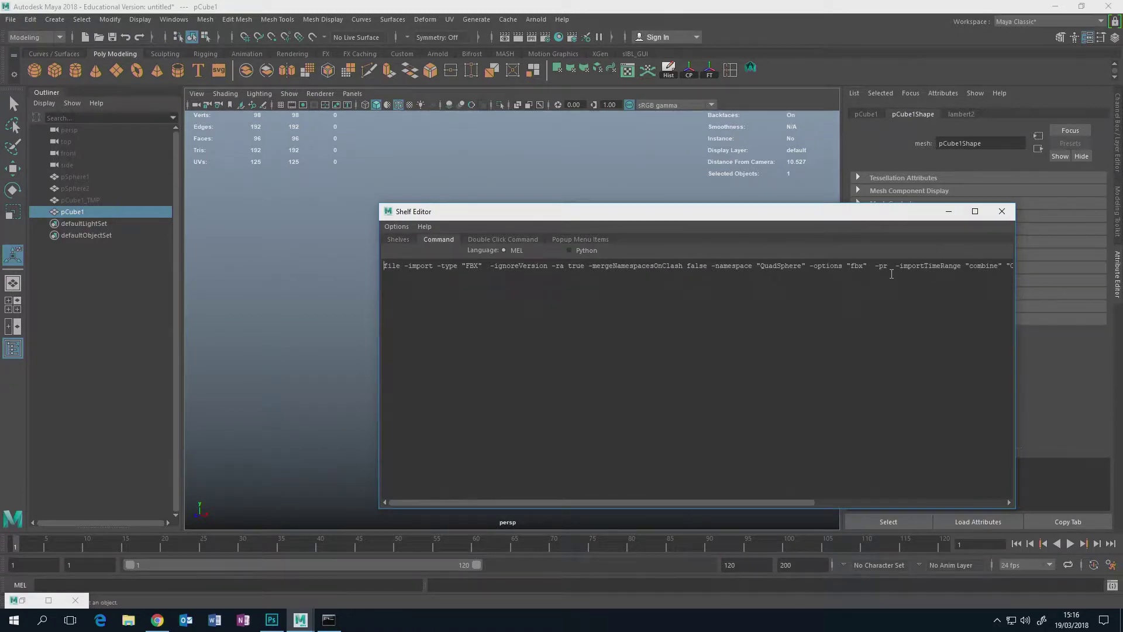
Assign QuadSphere.png from the prefs/icons folder as the icon of the new import shelf button.
{"action": "left_click", "coordinate": [394, 237]}
{"action": "left_click_drag", "start_coordinate": [380, 304], "coordinate": [77, 303]}
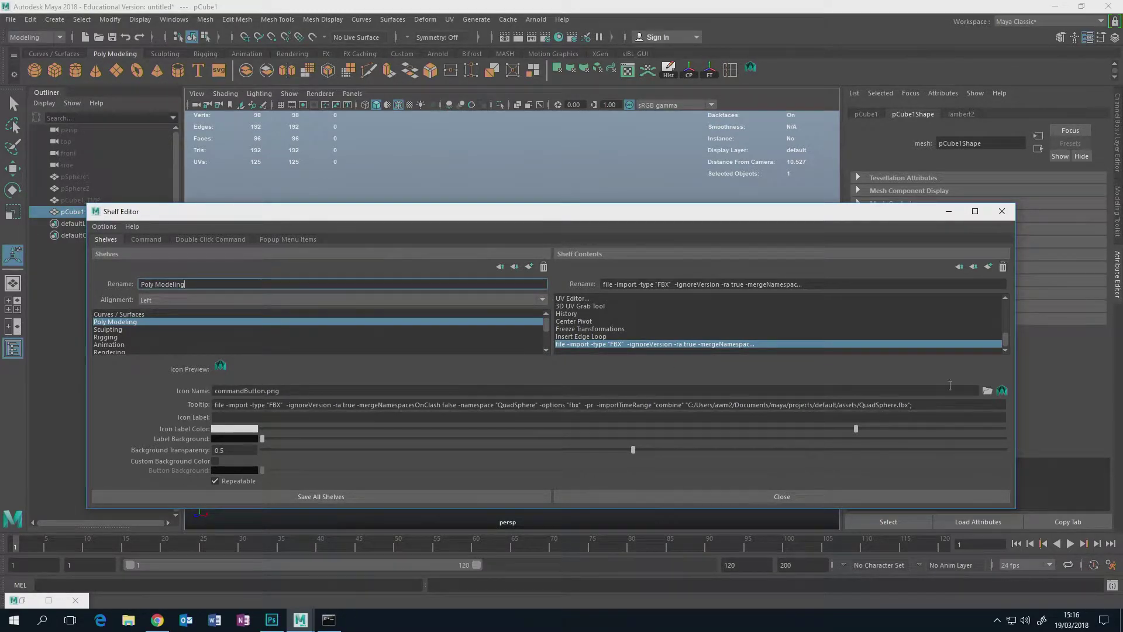
{"action": "left_click", "coordinate": [987, 391]}
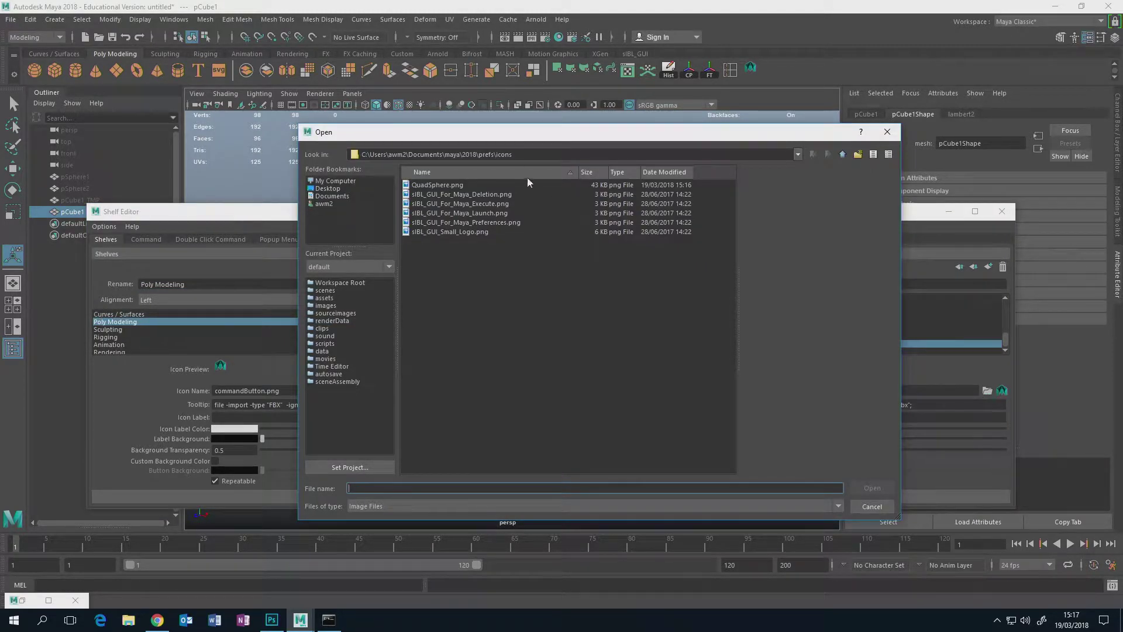
{"action": "left_click", "coordinate": [440, 185]}
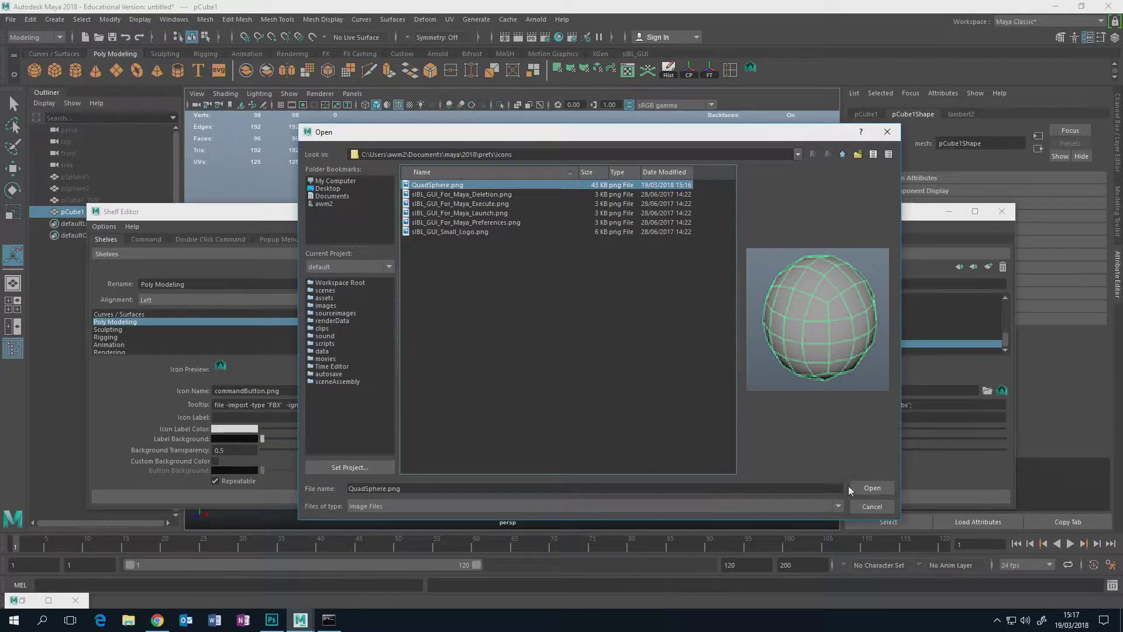
{"action": "left_click", "coordinate": [865, 488]}
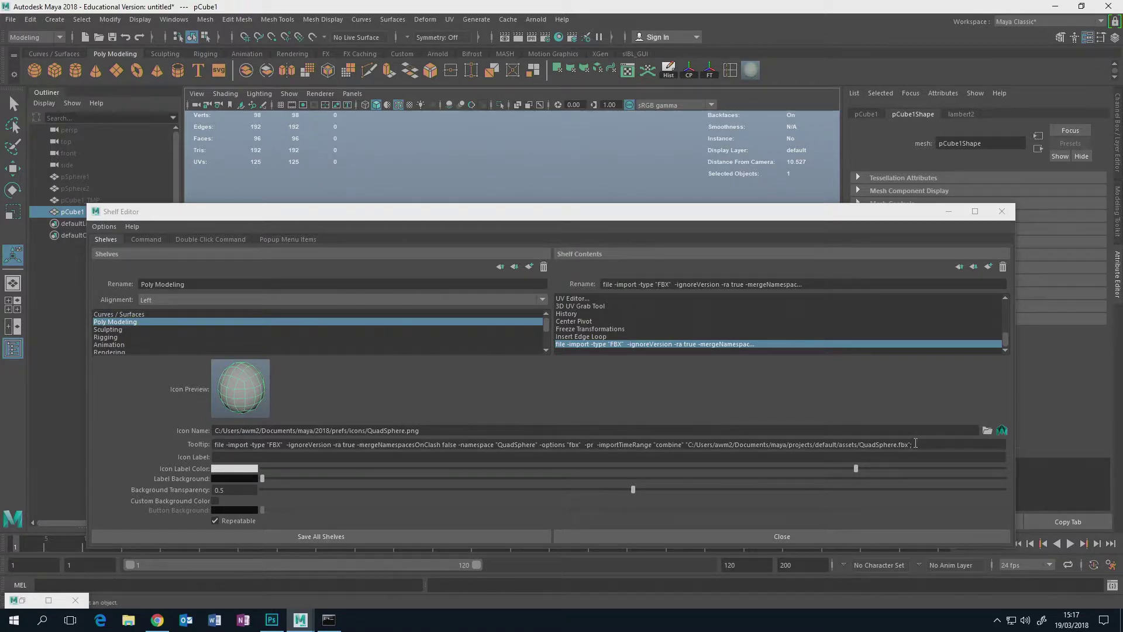
Set the import button's tooltip to "Create Quad sphere" and save all shelves.
{"action": "left_click_drag", "start_coordinate": [915, 445], "coordinate": [170, 434]}
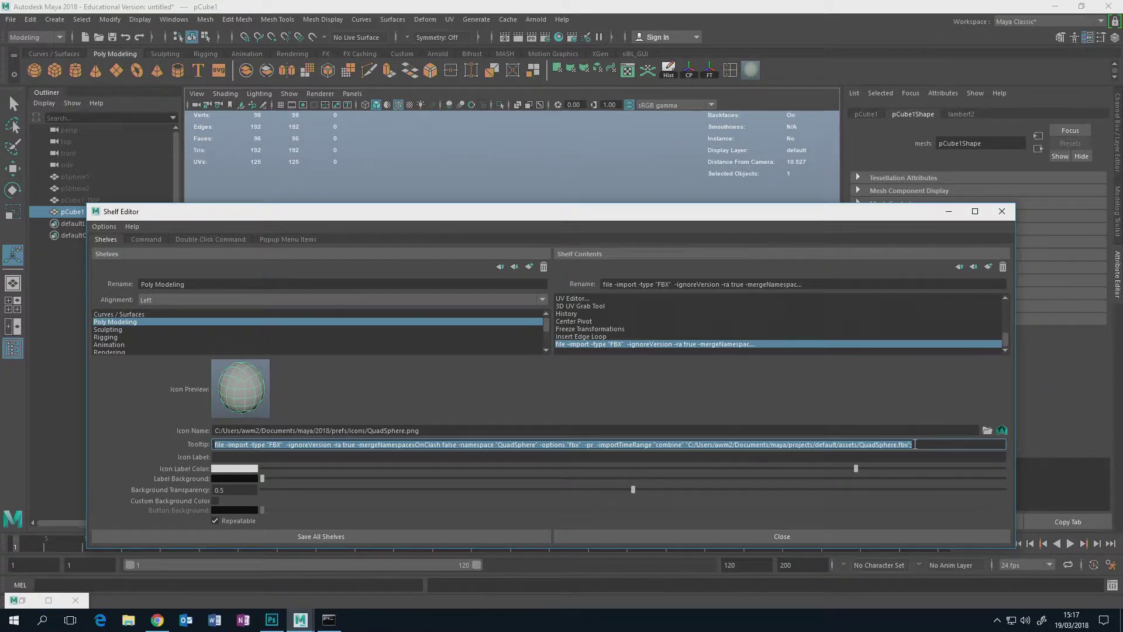
{"action": "type", "text": "Create Quad sphere"}
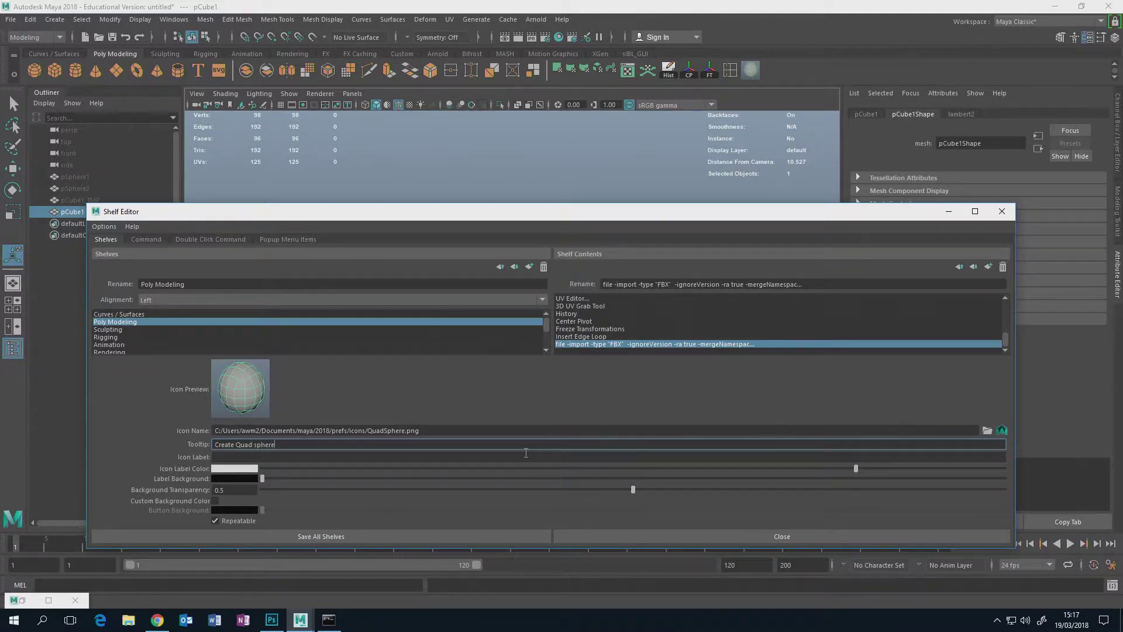
{"action": "left_click", "coordinate": [468, 431]}
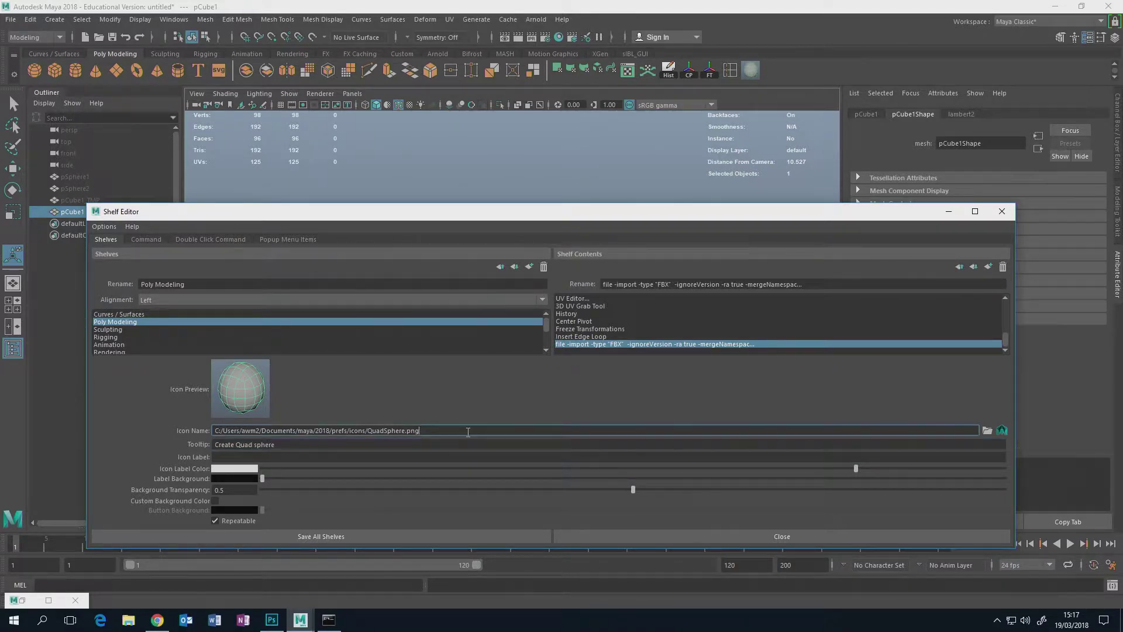
{"action": "left_click", "coordinate": [455, 535]}
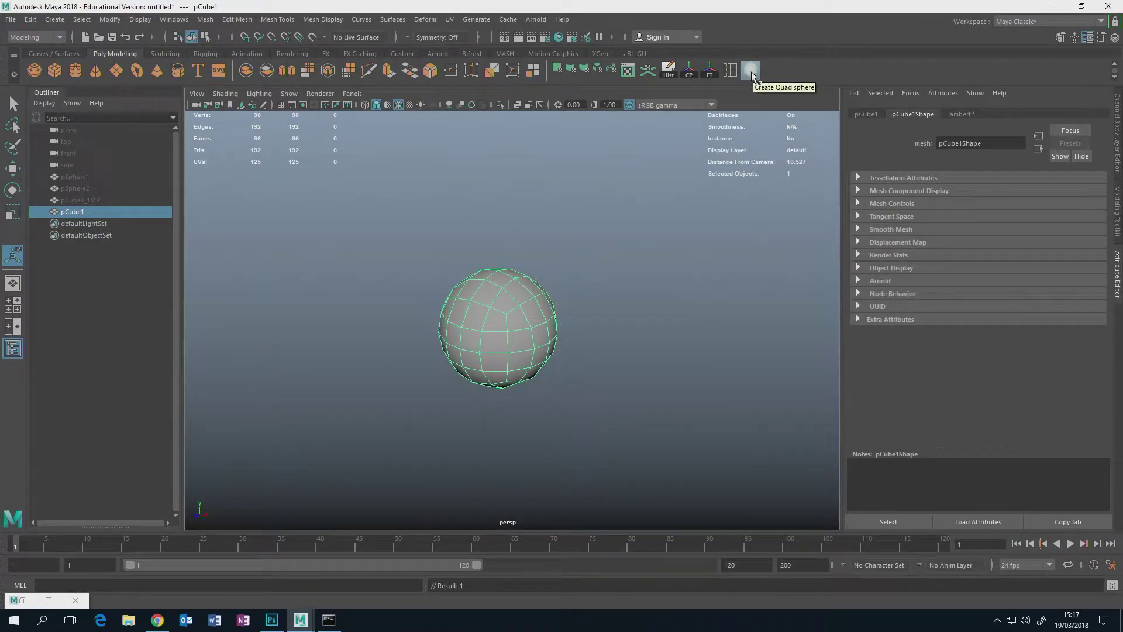
Delete the existing quad sphere pCube1 from the scene.
{"action": "left_click", "coordinate": [83, 203]}
{"action": "left_click", "coordinate": [84, 213]}
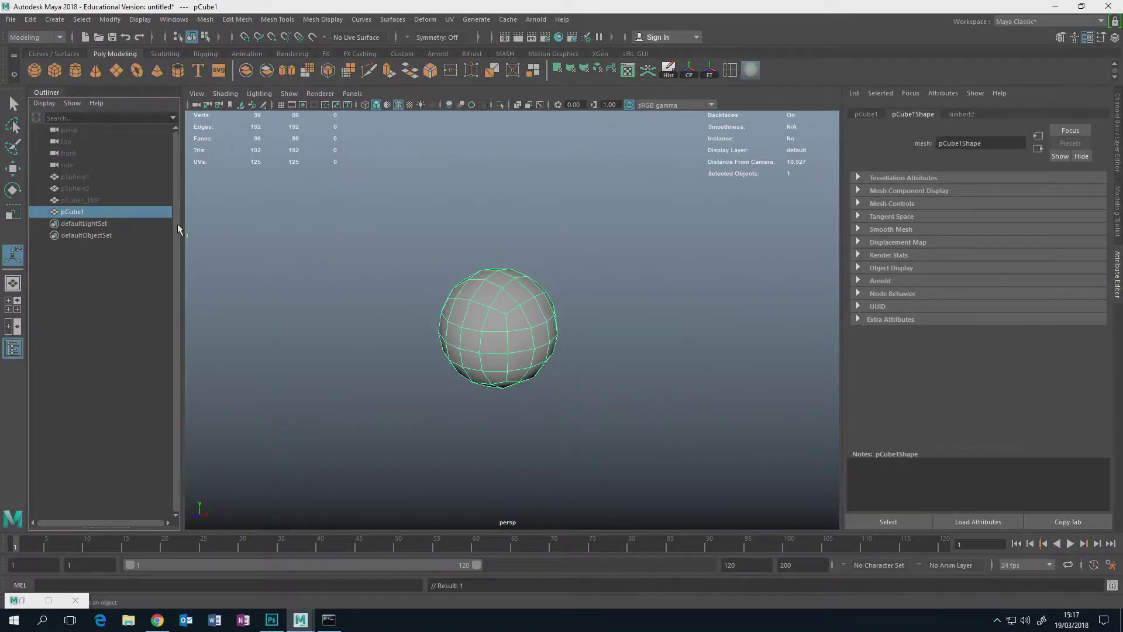
{"action": "key", "text": "Delete"}
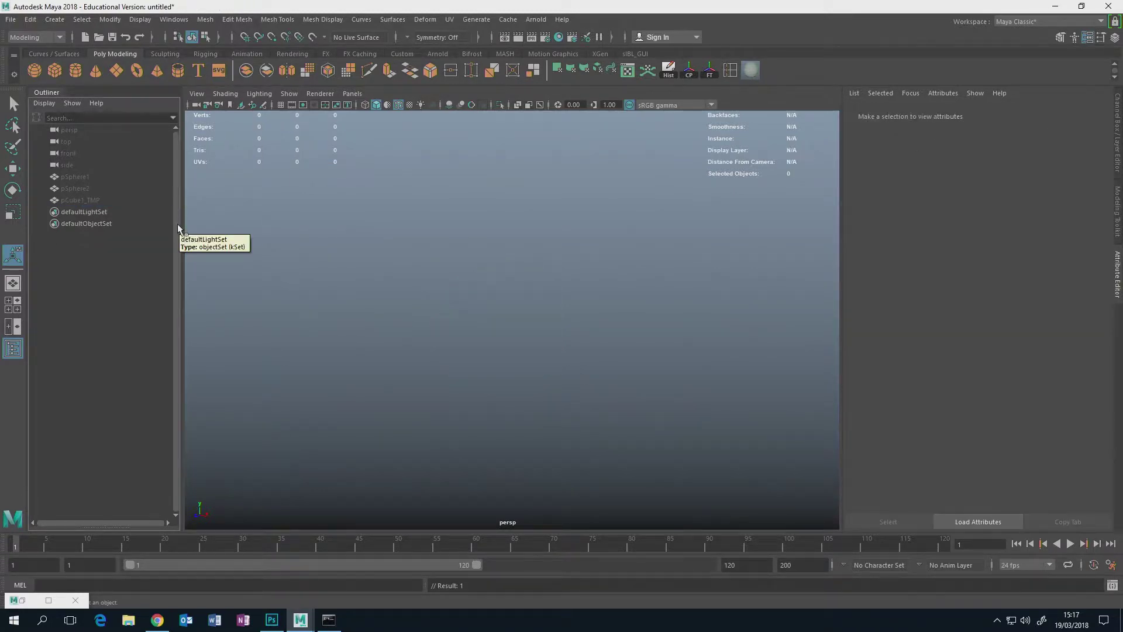
Show the viewport grid and import the quad sphere using the new custom shelf button.
{"action": "left_click", "coordinate": [280, 104]}
{"action": "left_click_drag", "start_coordinate": [506, 261], "coordinate": [472, 280], "text": "alt"}
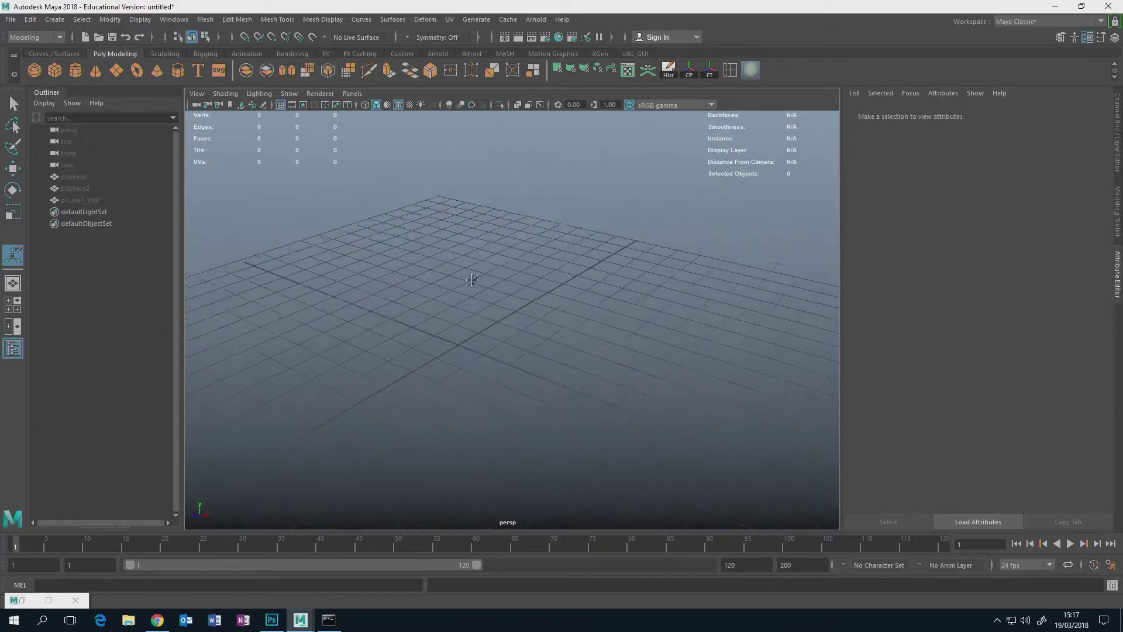
{"action": "middle_click_drag", "start_coordinate": [472, 280], "coordinate": [466, 275], "text": "alt"}
{"action": "left_click", "coordinate": [757, 71]}
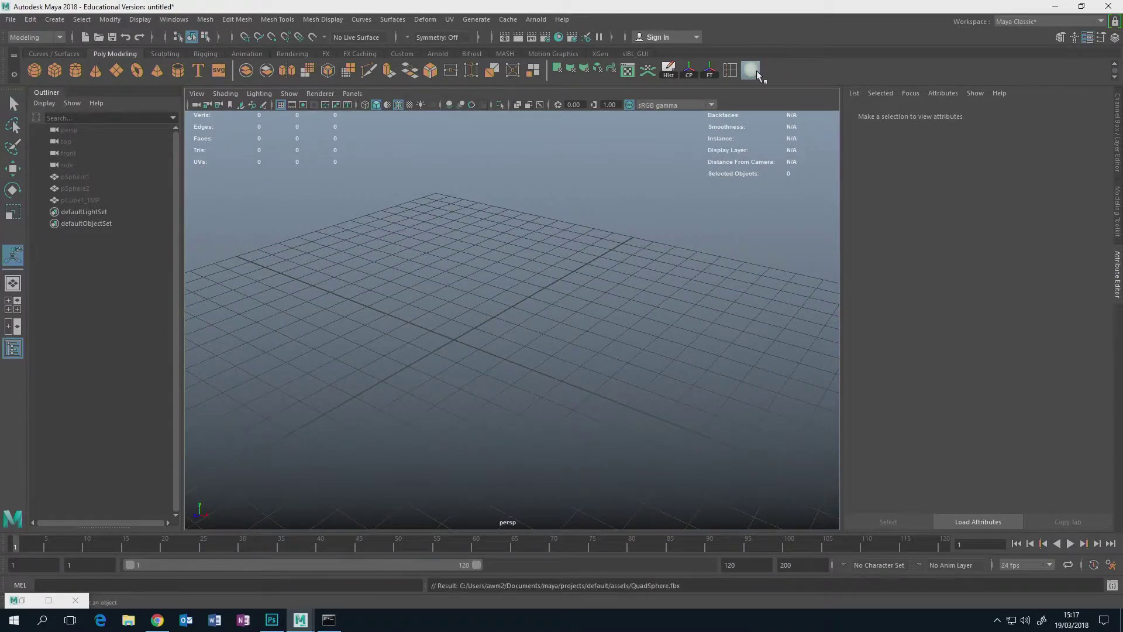
{"action": "left_click_drag", "start_coordinate": [474, 343], "coordinate": [502, 336], "text": "alt"}
{"action": "middle_click_drag", "start_coordinate": [501, 335], "coordinate": [564, 309], "text": "alt"}
{"action": "scroll", "coordinate": [564, 309], "scroll_direction": "up", "scroll_amount": 4}
{"action": "left_click_drag", "start_coordinate": [577, 310], "coordinate": [515, 312], "text": "alt"}
{"action": "scroll", "coordinate": [505, 301], "scroll_direction": "up", "scroll_amount": 4}
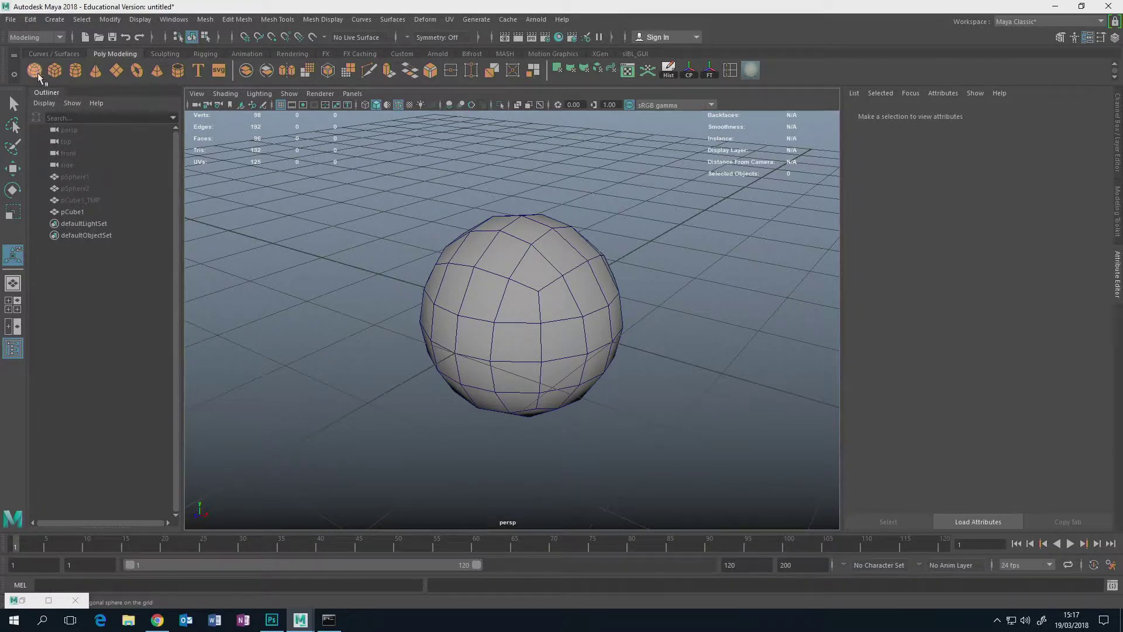
Move the imported quad sphere along negative X, clear of the grid's centre.
{"action": "scroll", "coordinate": [498, 227], "scroll_direction": "down", "scroll_amount": 5}
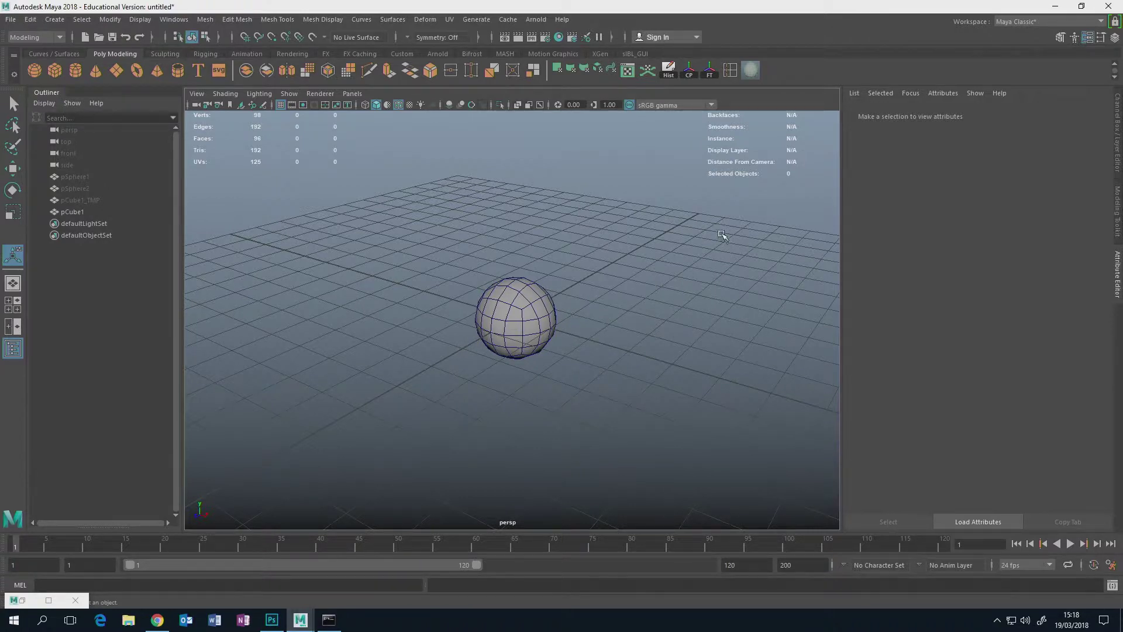
{"action": "left_click_drag", "start_coordinate": [631, 296], "coordinate": [571, 304], "text": "alt"}
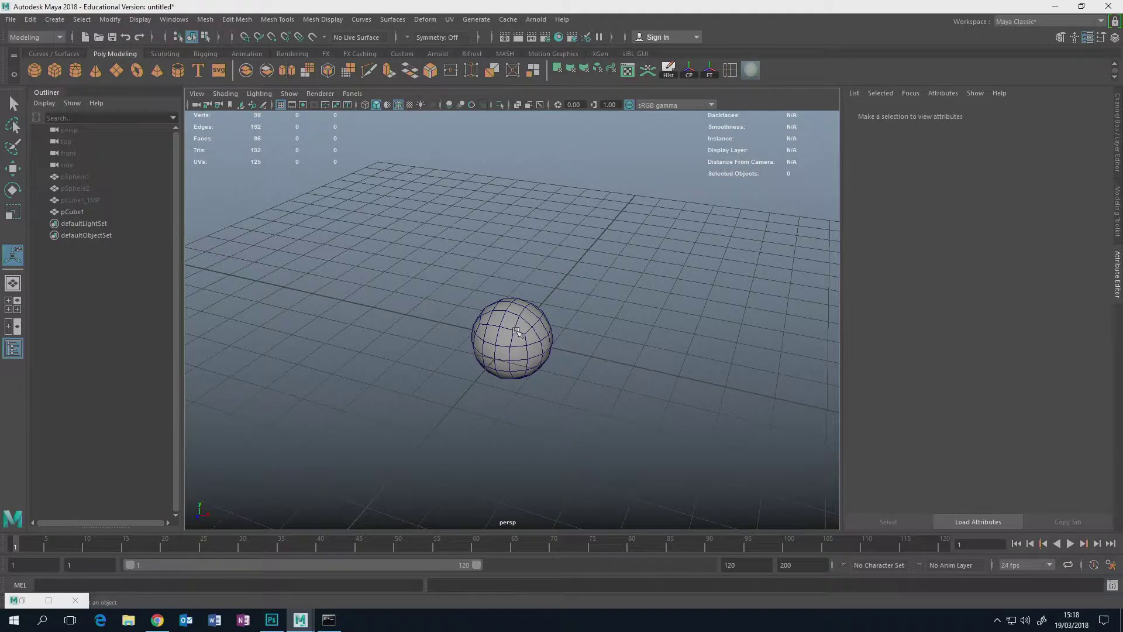
{"action": "left_click", "coordinate": [517, 332]}
{"action": "key", "text": "w"}
{"action": "left_click_drag", "start_coordinate": [525, 341], "coordinate": [349, 300]}
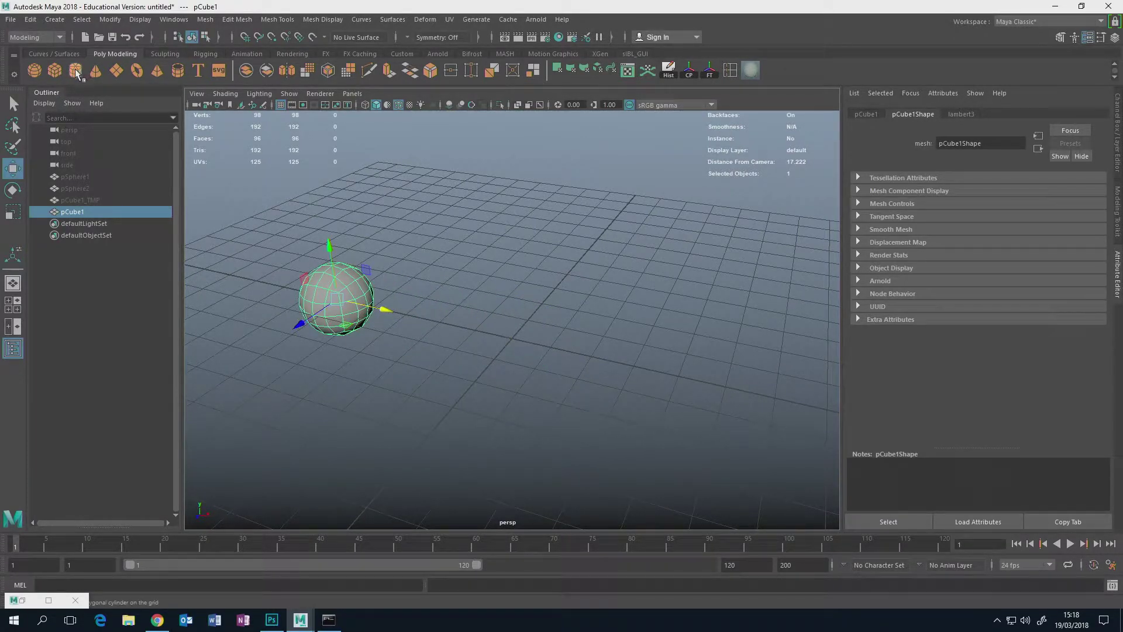
{"action": "left_click", "coordinate": [467, 225]}
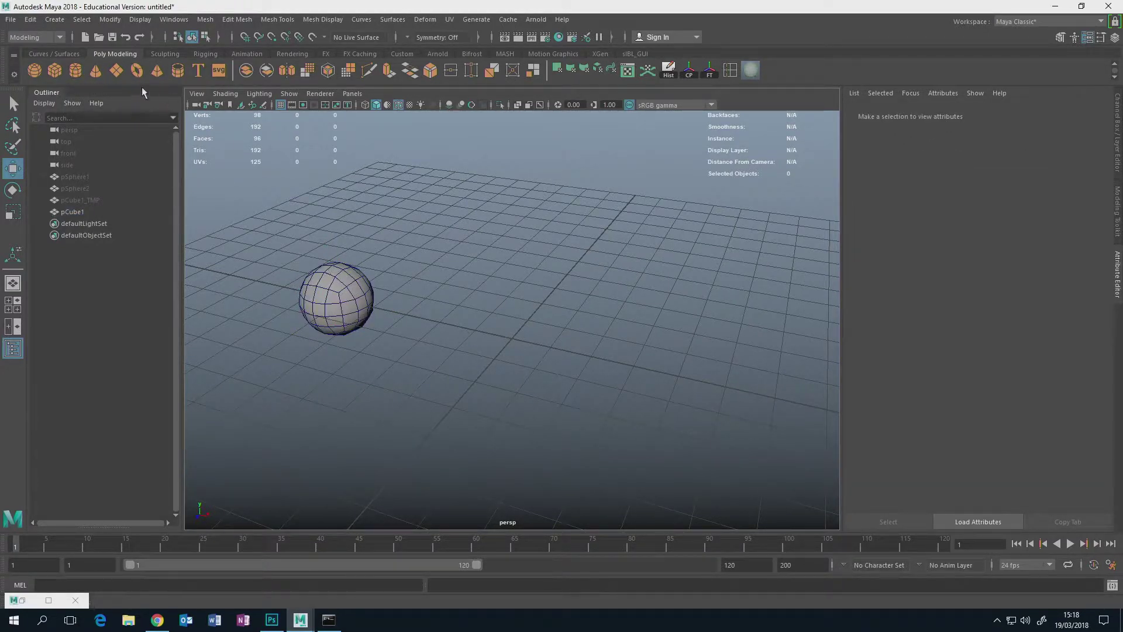
{"action": "left_click", "coordinate": [75, 68]}
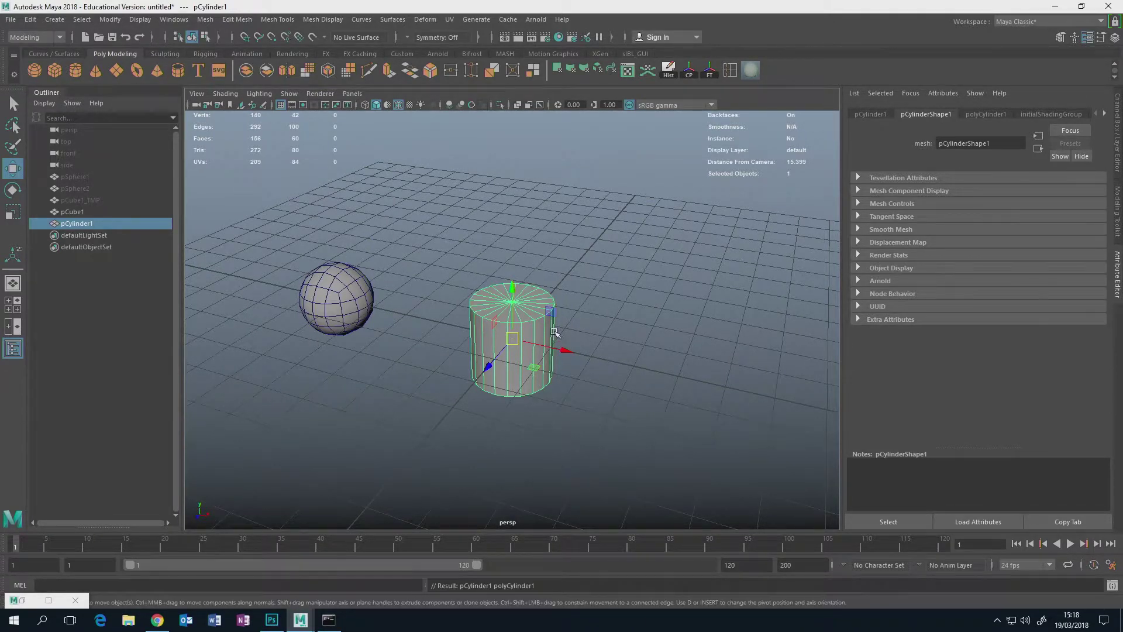
{"action": "key", "text": "Delete"}
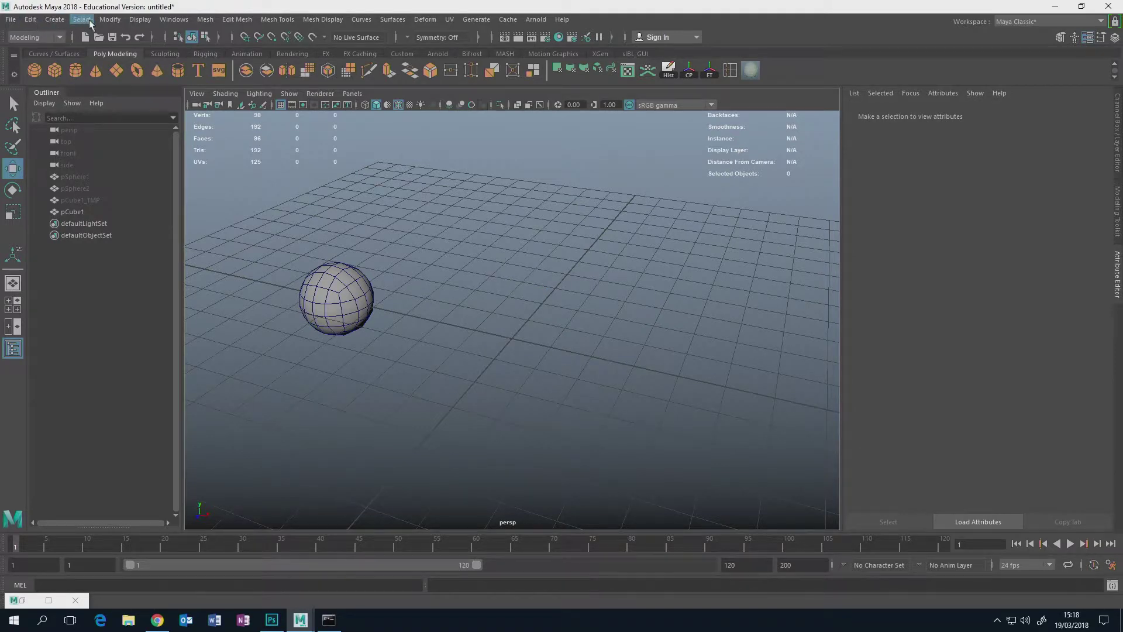
Create a polygon cylinder with 8 axis divisions and 1 height and cap division, with radius 1 and height 2.
{"action": "left_click", "coordinate": [54, 20]}
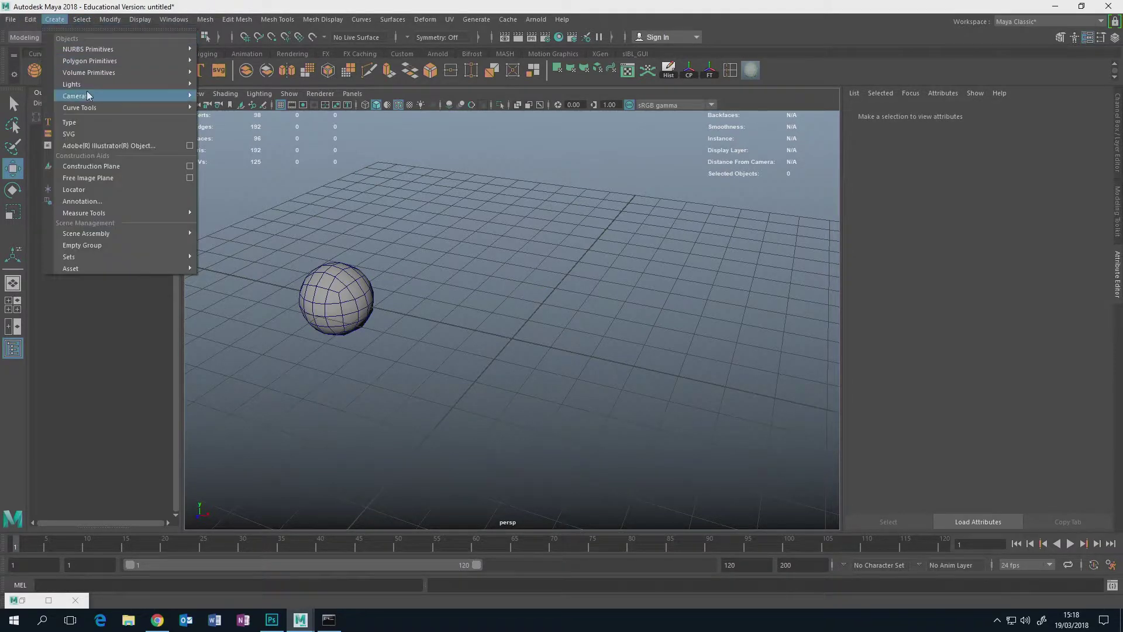
{"action": "mouse_move", "coordinate": [94, 60]}
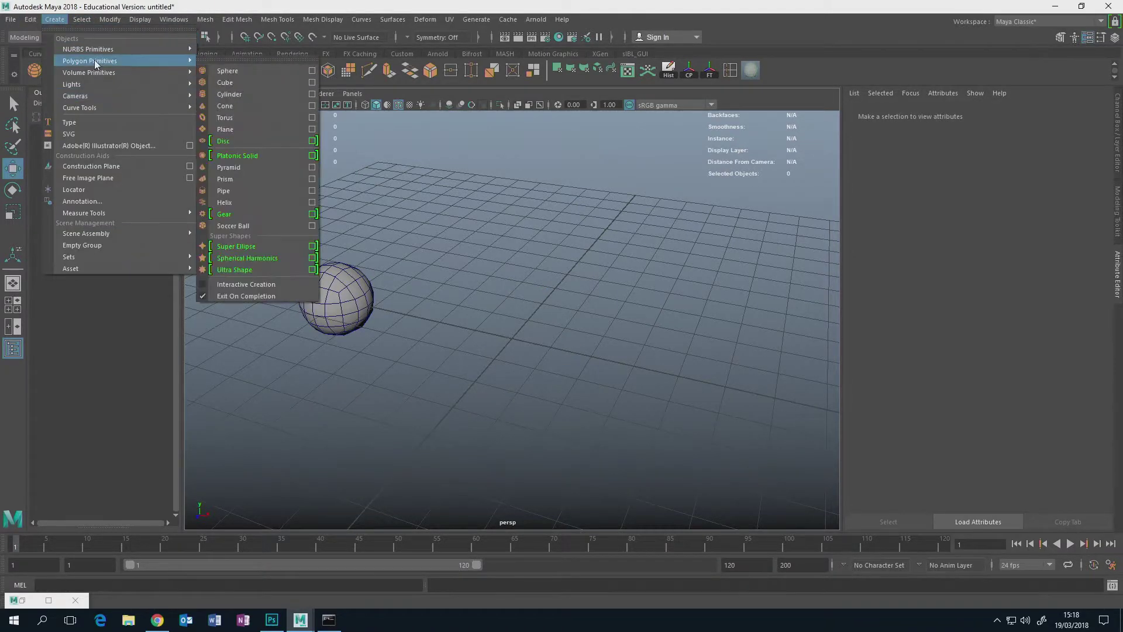
{"action": "left_click", "coordinate": [311, 94]}
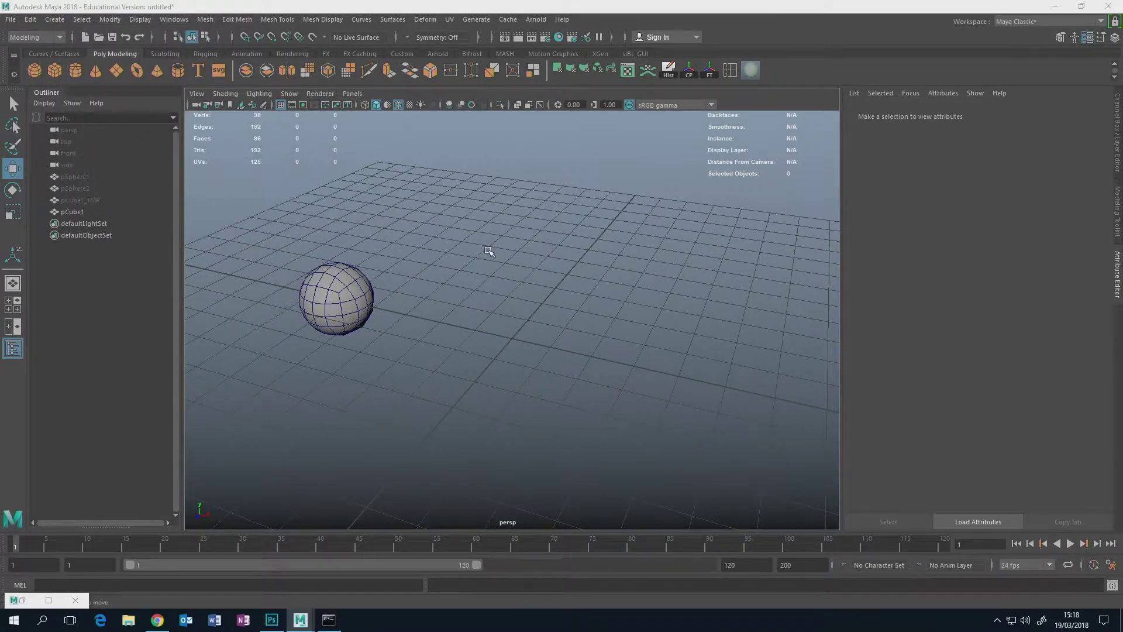
{"action": "left_click_drag", "start_coordinate": [965, 329], "coordinate": [560, 276]}
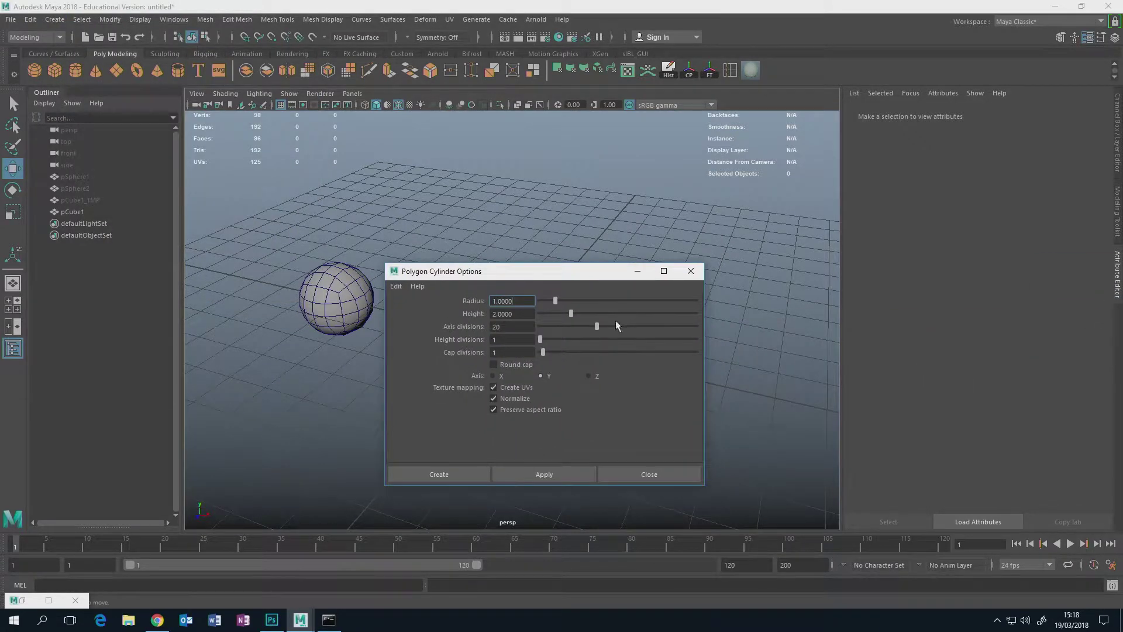
{"action": "left_click_drag", "start_coordinate": [597, 326], "coordinate": [536, 328]}
{"action": "left_click", "coordinate": [510, 328]}
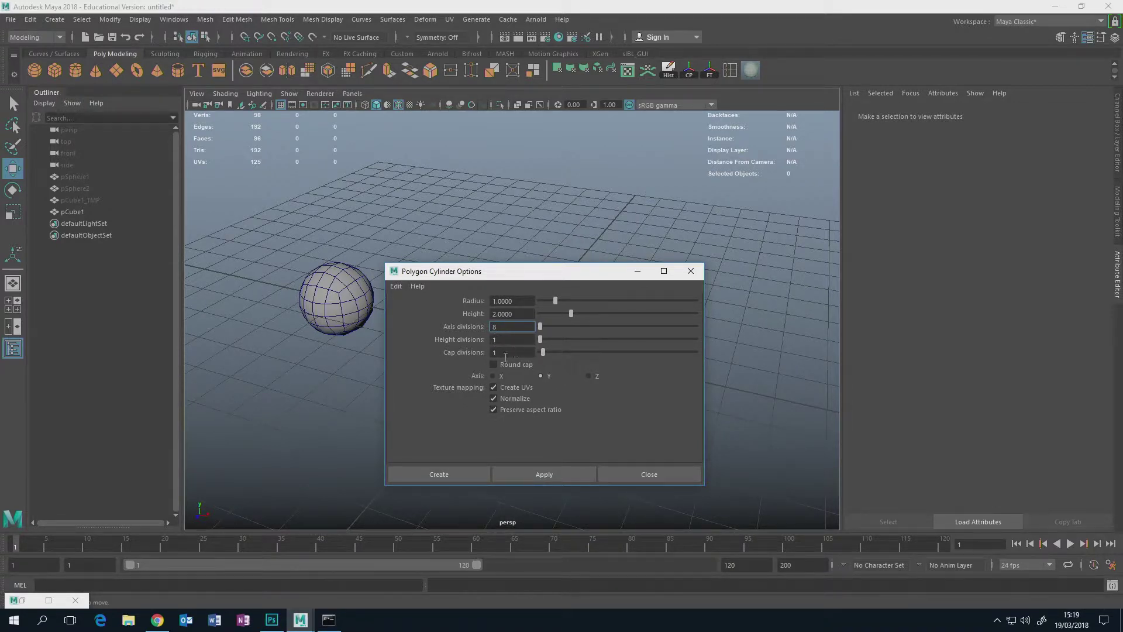
{"action": "left_click_drag", "start_coordinate": [525, 277], "coordinate": [619, 247]}
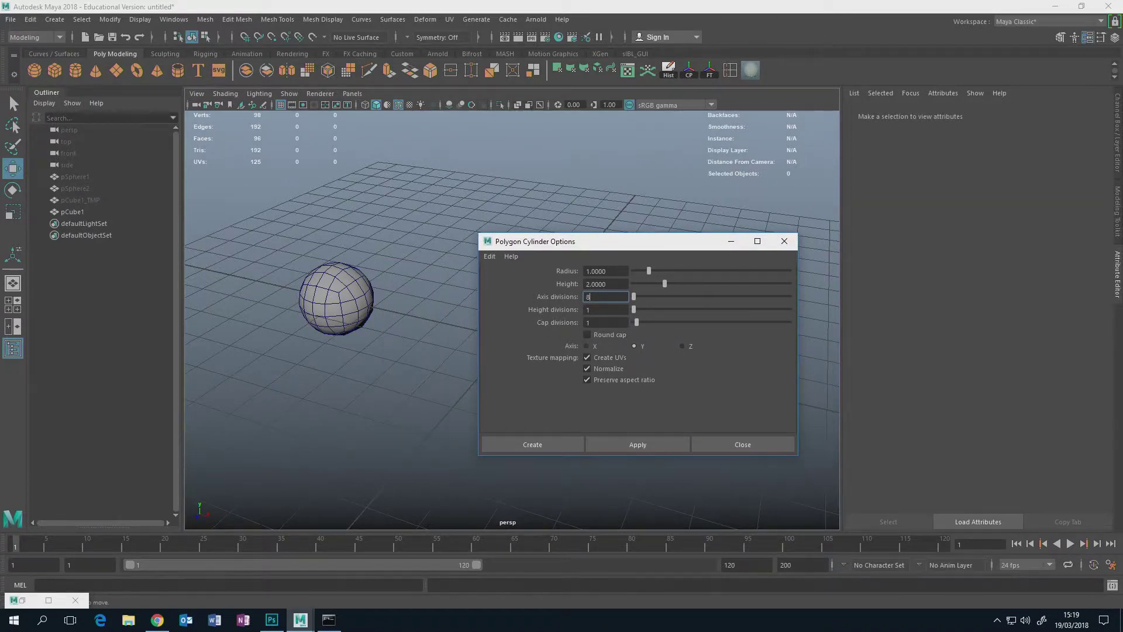
{"action": "left_click", "coordinate": [674, 448]}
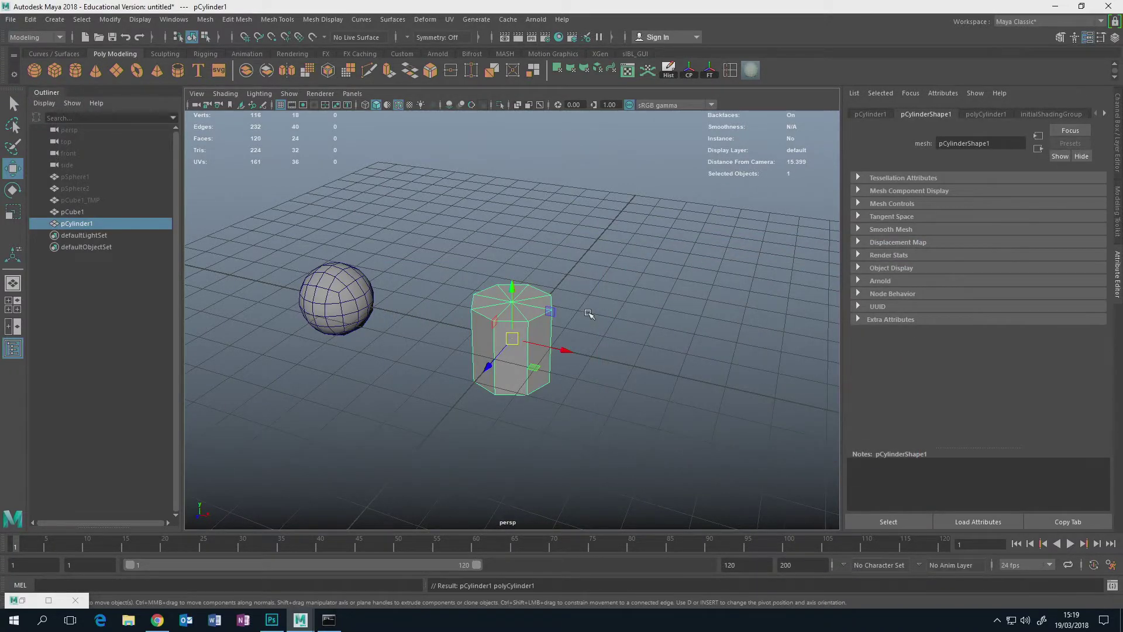
Delete the four diagonal spoke edges from both the top and bottom caps of the cylinder, leaving quad faces.
{"action": "scroll", "coordinate": [588, 316], "scroll_direction": "up", "scroll_amount": 5}
{"action": "key", "text": "super"}
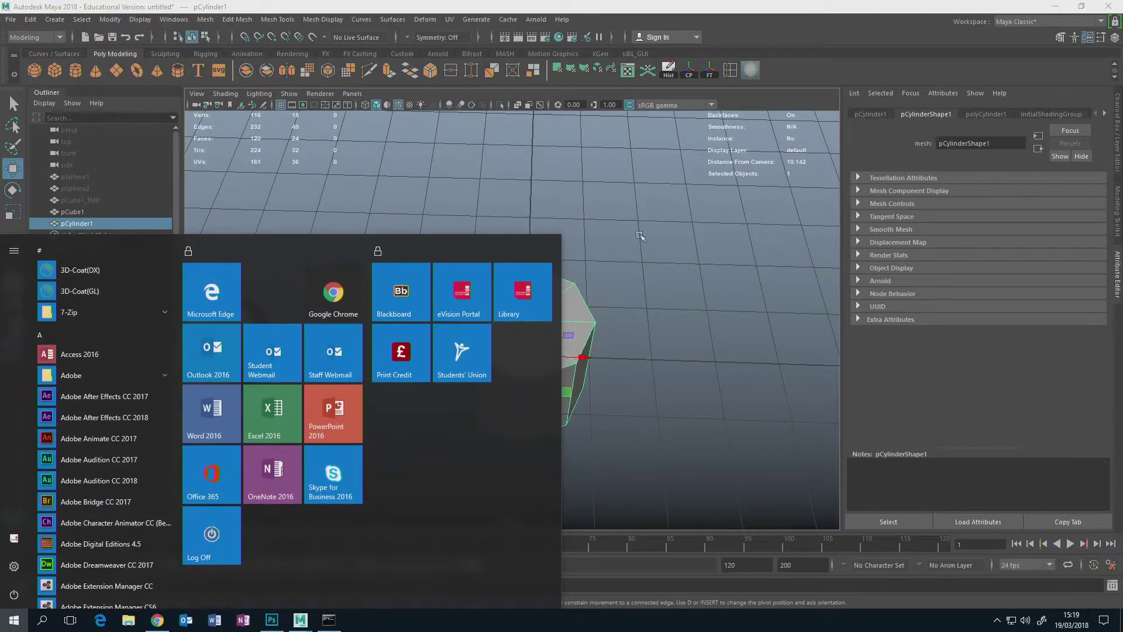
{"action": "left_click", "coordinate": [669, 9]}
{"action": "left_click_drag", "start_coordinate": [585, 332], "coordinate": [537, 287], "text": "alt"}
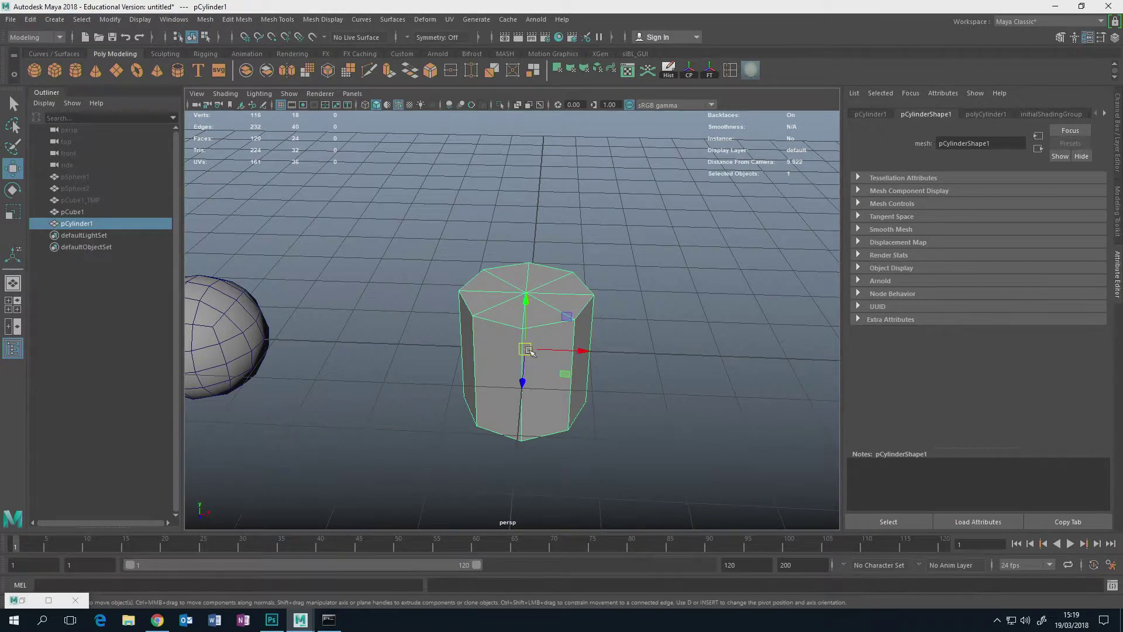
{"action": "scroll", "coordinate": [550, 299], "scroll_direction": "up", "scroll_amount": 3}
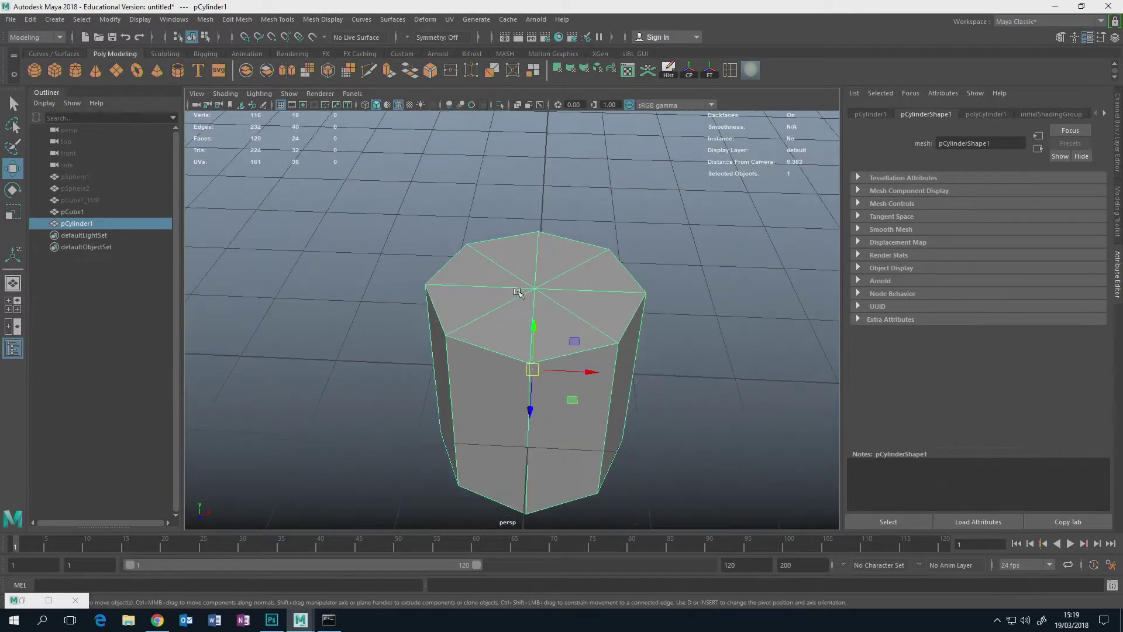
{"action": "right_click_drag", "start_coordinate": [539, 283], "coordinate": [527, 249]}
{"action": "left_click", "coordinate": [508, 270]}
{"action": "left_click", "coordinate": [576, 268], "text": "shift"}
{"action": "left_click", "coordinate": [575, 312], "text": "shift"}
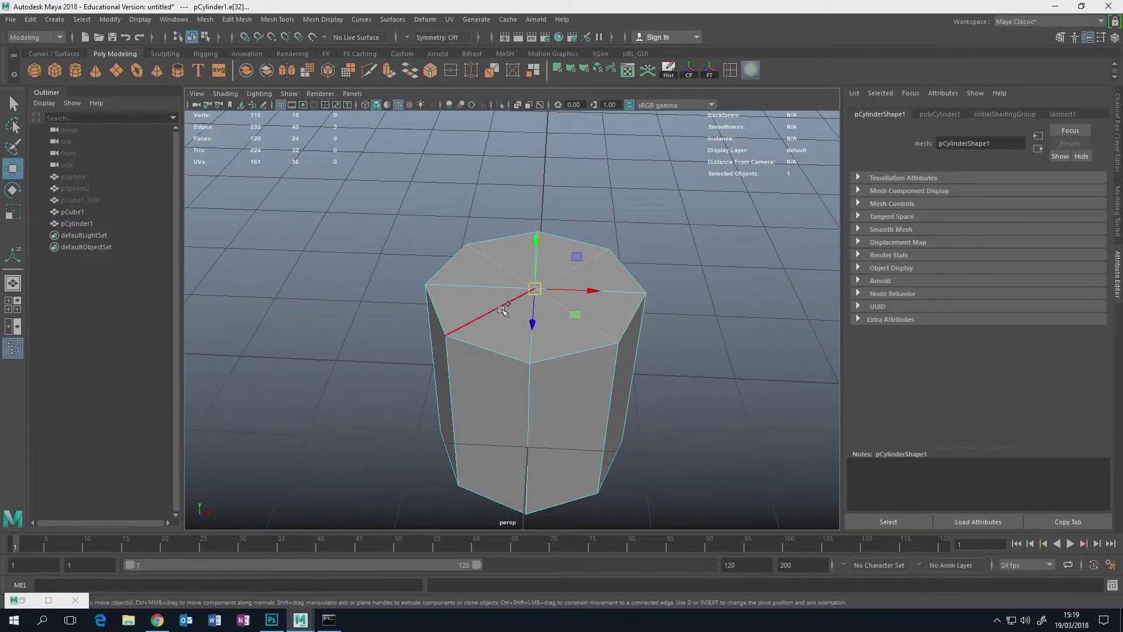
{"action": "left_click", "coordinate": [502, 310], "text": "shift"}
{"action": "left_click_drag", "start_coordinate": [566, 368], "coordinate": [573, 277], "text": "alt"}
{"action": "left_click", "coordinate": [499, 310], "text": "shift"}
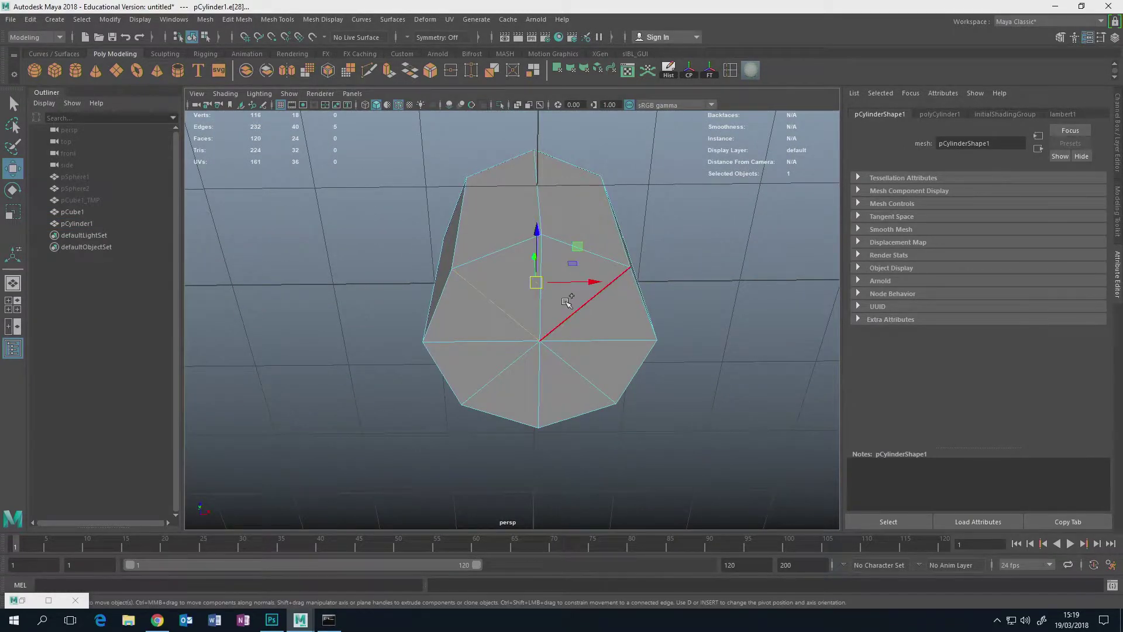
{"action": "left_click", "coordinate": [567, 301], "text": "shift"}
{"action": "left_click", "coordinate": [571, 358], "text": "shift"}
{"action": "left_click", "coordinate": [535, 369], "text": "shift"}
{"action": "key", "text": "Delete"}
{"action": "left_click_drag", "start_coordinate": [678, 312], "coordinate": [598, 358], "text": "alt"}
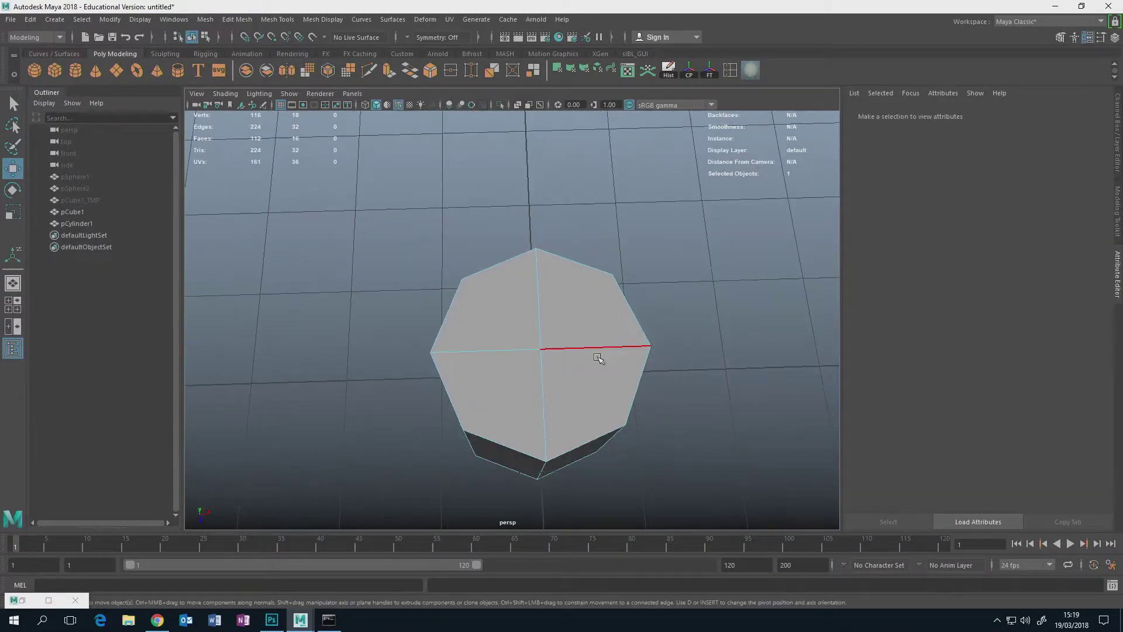
Return the cylinder to object selection and export it as an FBX file named QuadCylinder in the project's assets folder.
{"action": "right_click_drag", "start_coordinate": [597, 283], "coordinate": [654, 265]}
{"action": "left_click_drag", "start_coordinate": [635, 336], "coordinate": [584, 291], "text": "alt"}
{"action": "scroll", "coordinate": [583, 291], "scroll_direction": "down", "scroll_amount": 4}
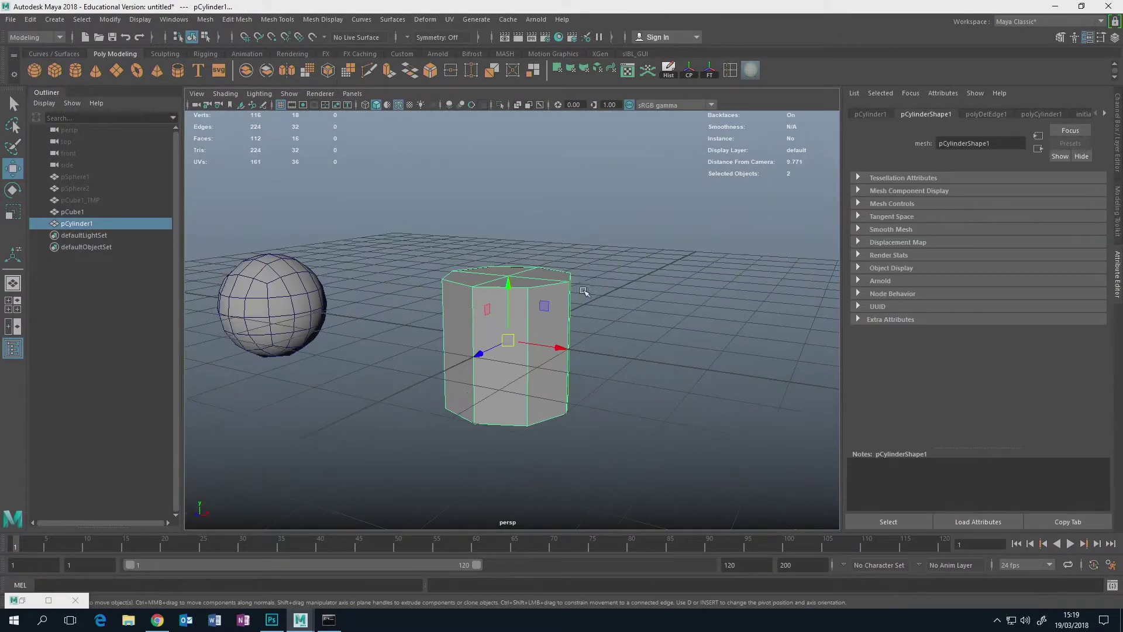
{"action": "left_click", "coordinate": [11, 19]}
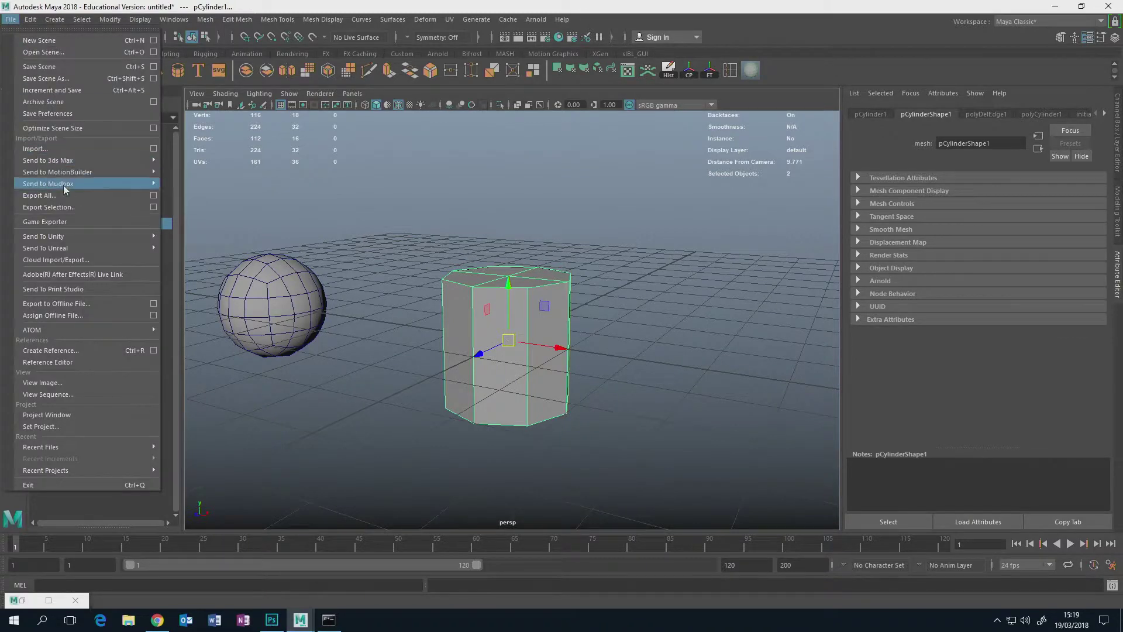
{"action": "left_click", "coordinate": [66, 207]}
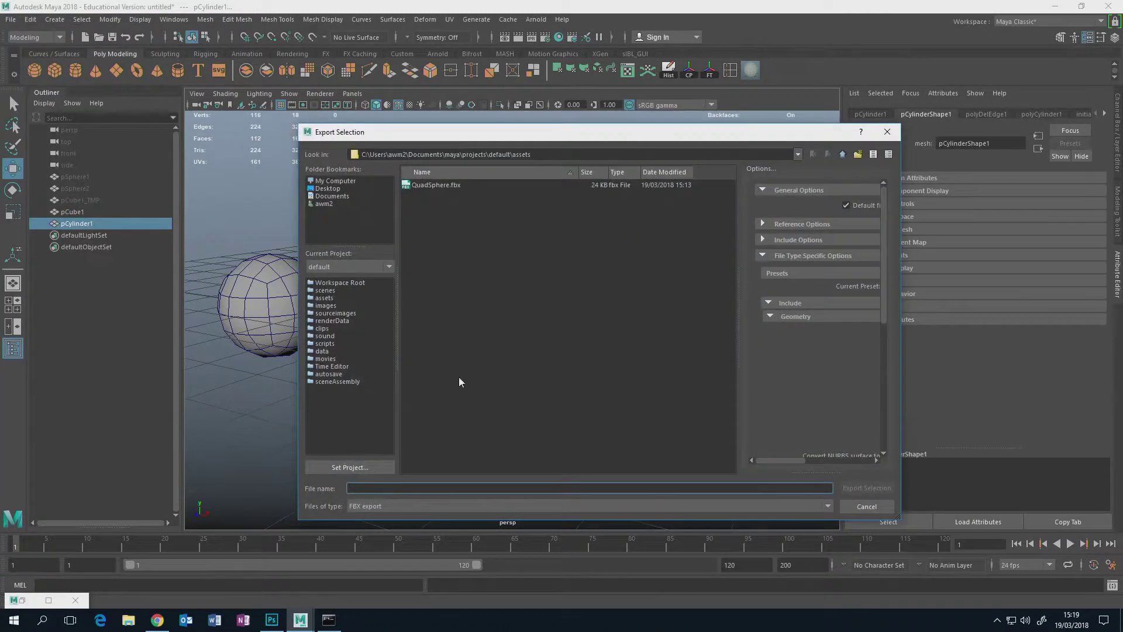
{"action": "left_click", "coordinate": [439, 185]}
{"action": "left_click_drag", "start_coordinate": [398, 489], "coordinate": [377, 489]}
{"action": "type", "text": "Cylinder"}
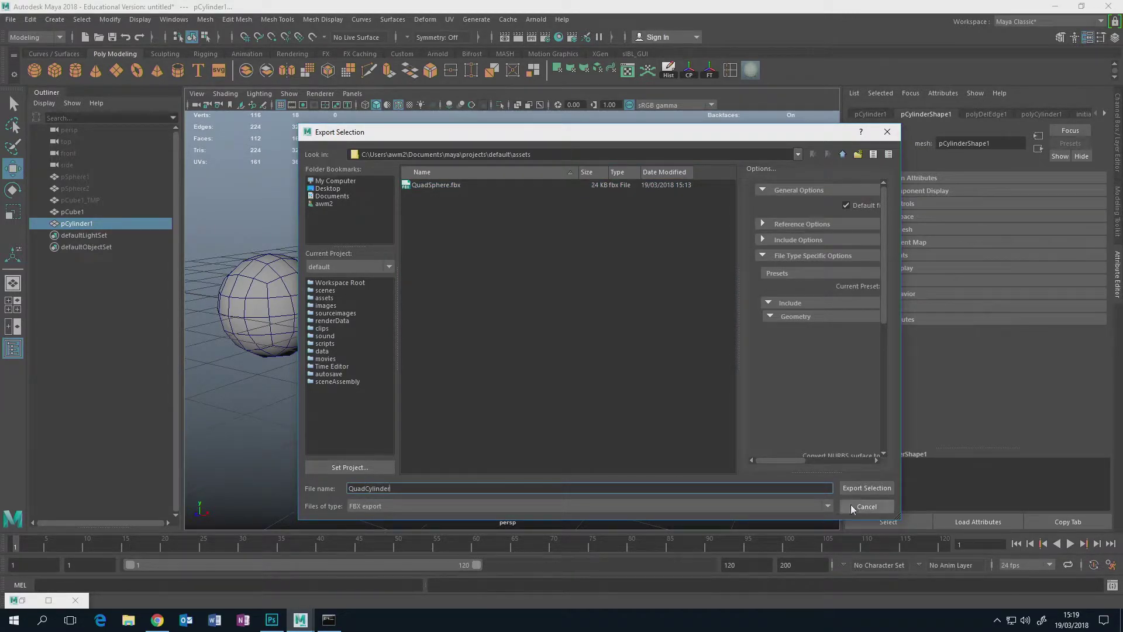
{"action": "left_click", "coordinate": [868, 486]}
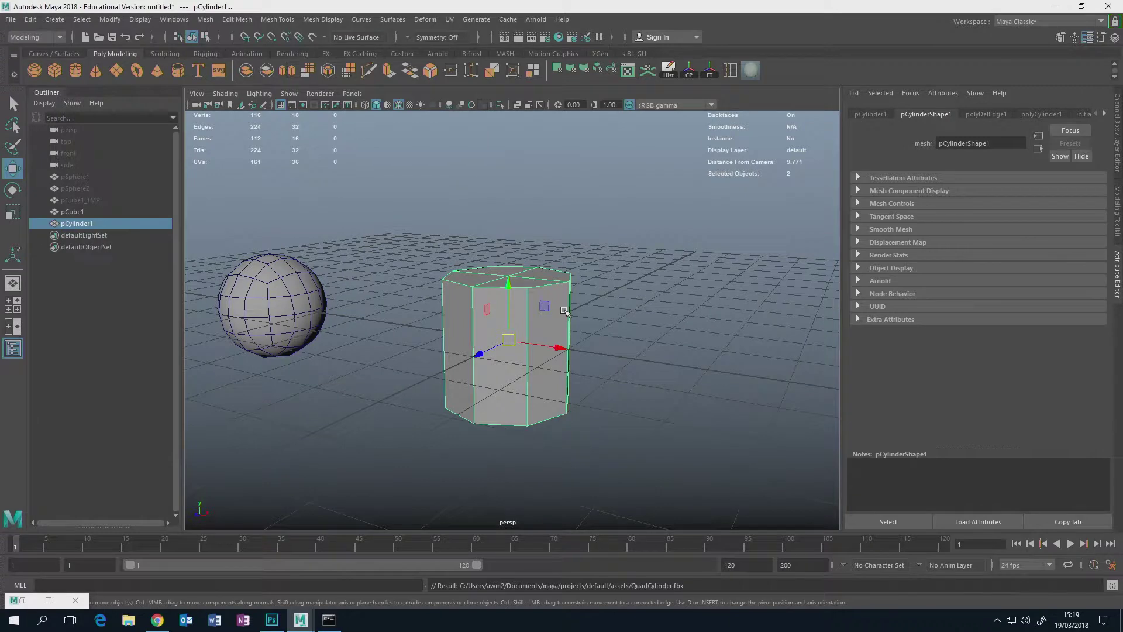
Rename the original cylinder to pCylinder1_tmp and hide it.
{"action": "double_click", "coordinate": [74, 223]}
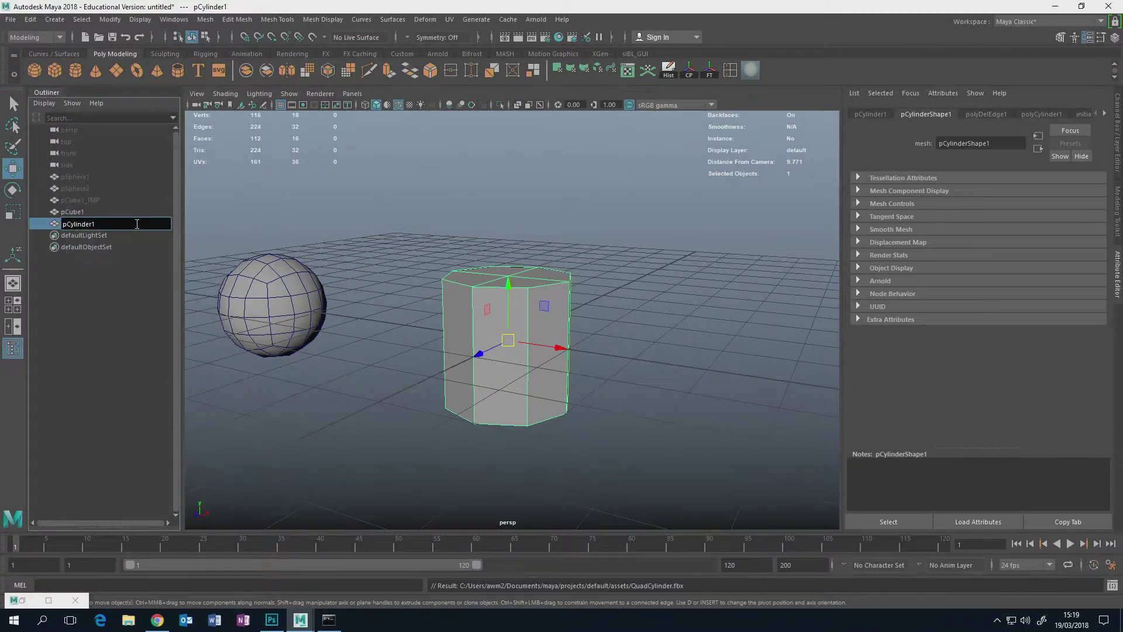
{"action": "type", "text": "_tmp"}
{"action": "key", "text": "Return"}
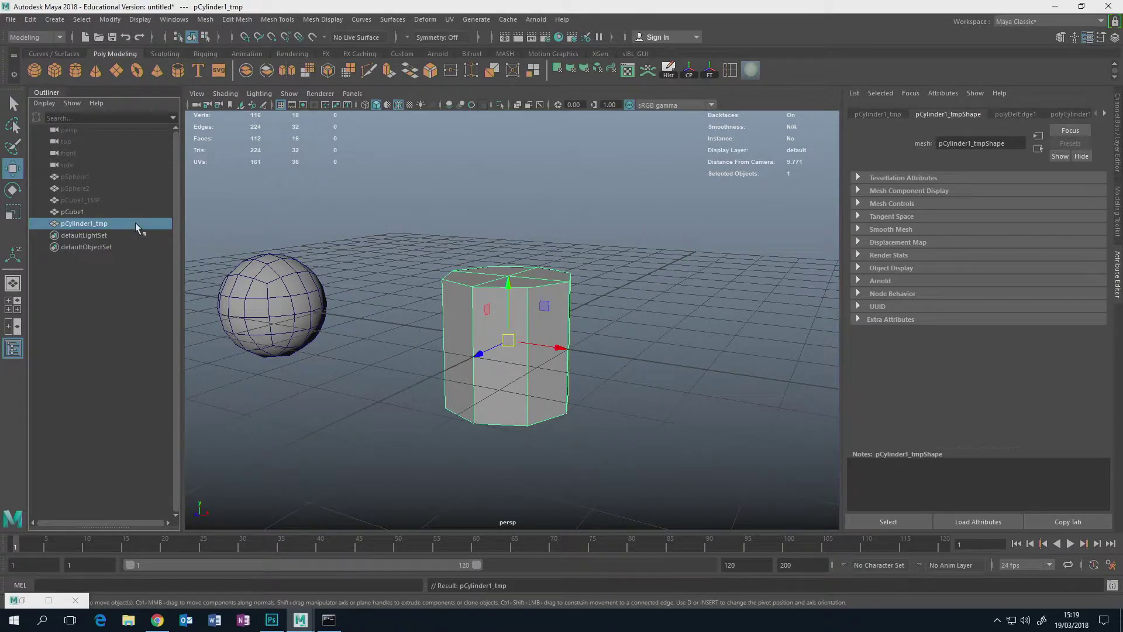
{"action": "key", "text": "ctrl+h"}
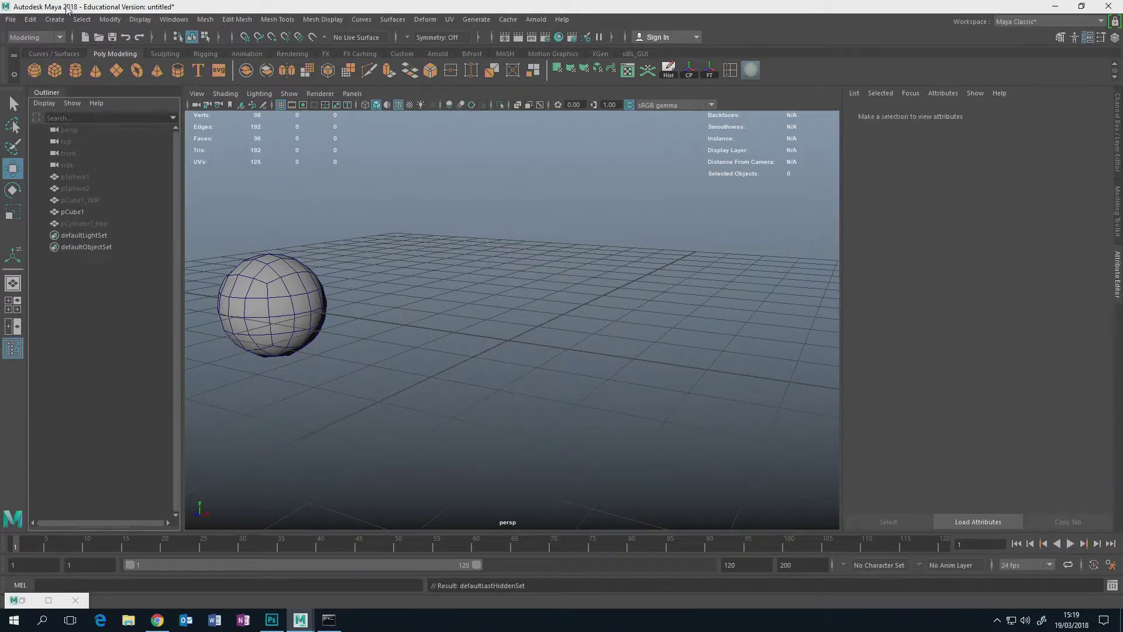
Import QuadCylinder.fbx from the assets folder into the scene.
{"action": "left_click", "coordinate": [11, 21]}
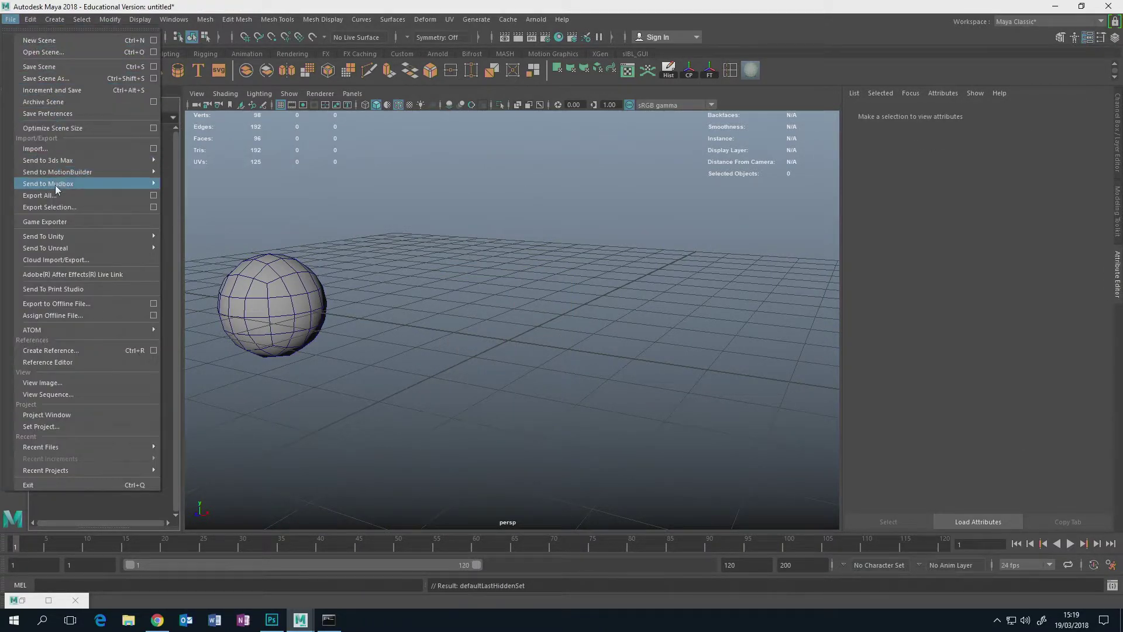
{"action": "mouse_move", "coordinate": [65, 234]}
{"action": "left_click", "coordinate": [67, 149]}
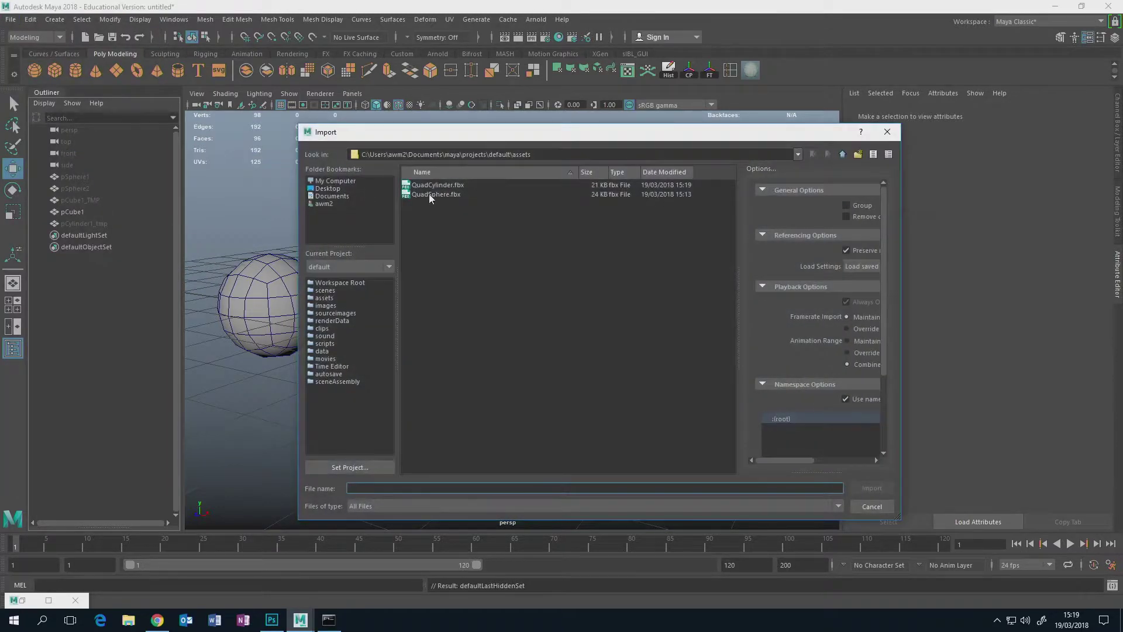
{"action": "left_click", "coordinate": [434, 186]}
{"action": "left_click", "coordinate": [871, 487]}
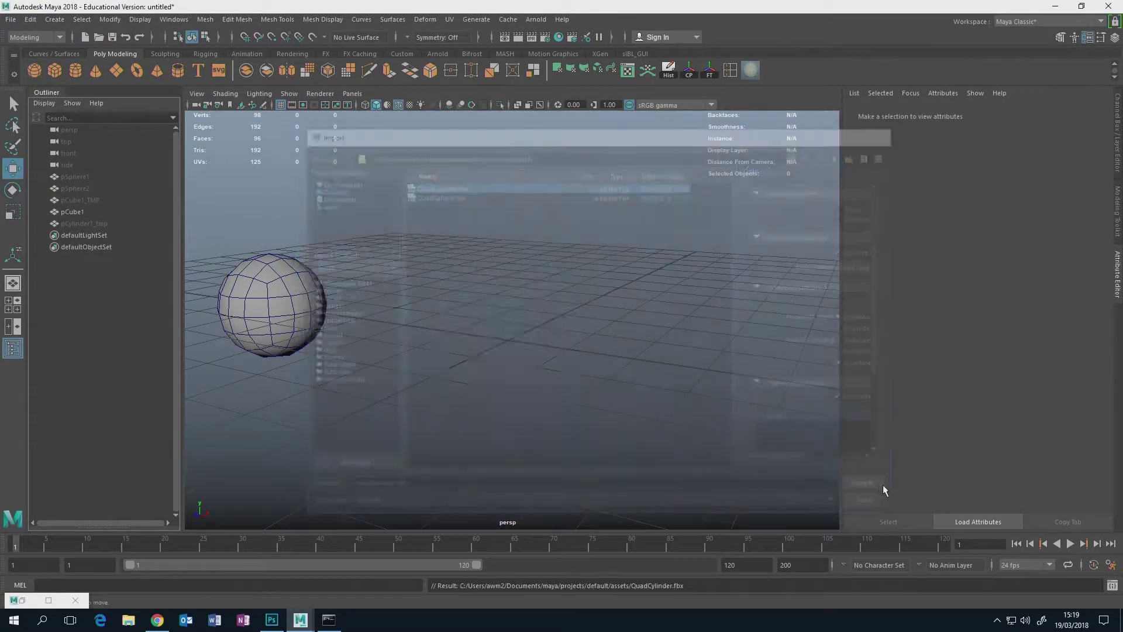
Save the logged QuadCylinder import command from the Script Editor to the Poly Modeling shelf as a MEL button.
{"action": "left_click", "coordinate": [1107, 586]}
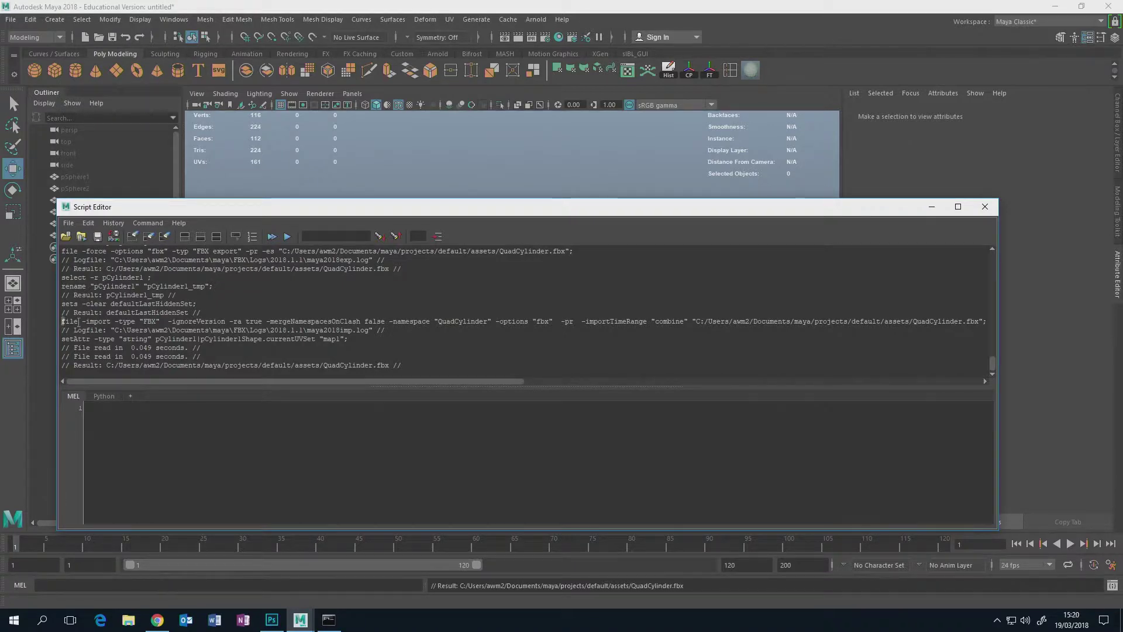
{"action": "left_click_drag", "start_coordinate": [63, 324], "coordinate": [901, 323]}
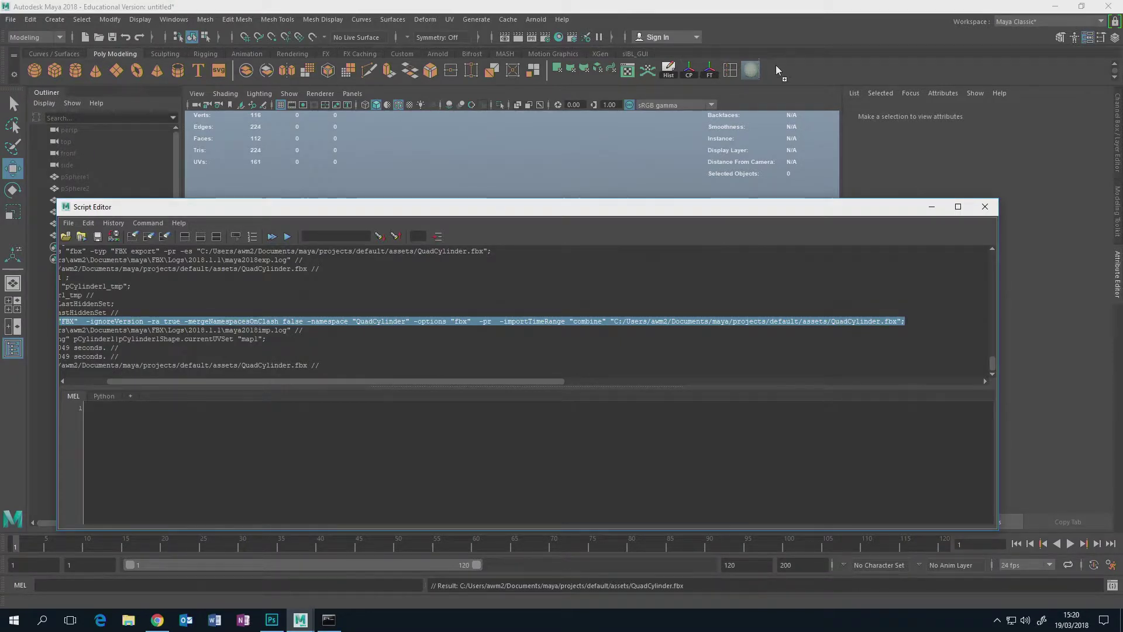
{"action": "left_click_drag", "start_coordinate": [775, 67], "coordinate": [781, 67]}
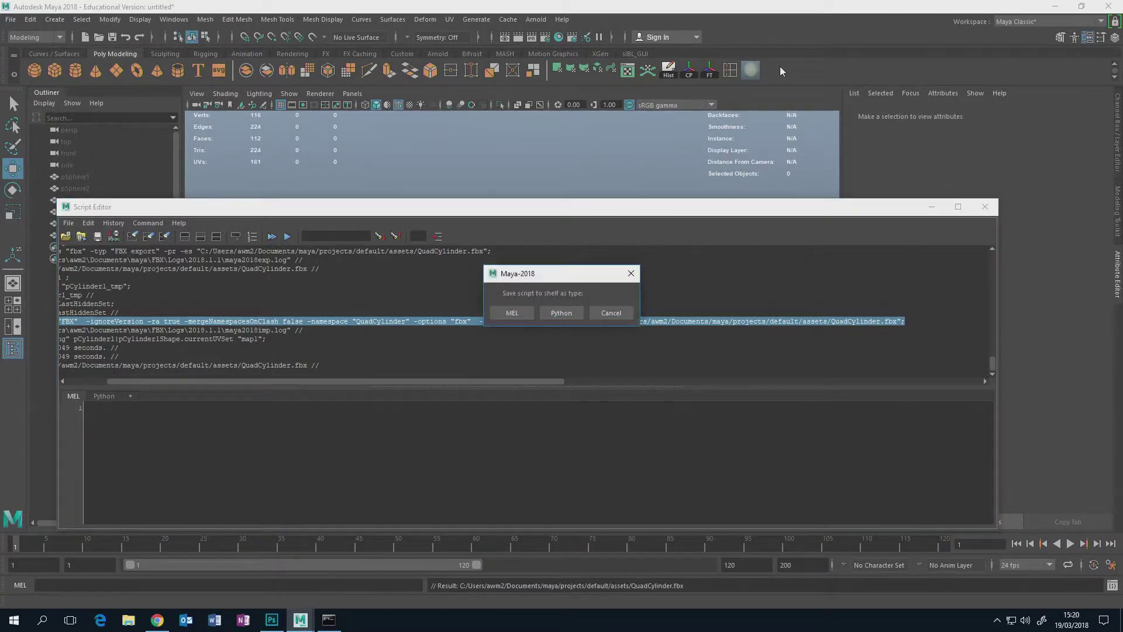
{"action": "left_click", "coordinate": [514, 313]}
{"action": "left_click", "coordinate": [931, 207]}
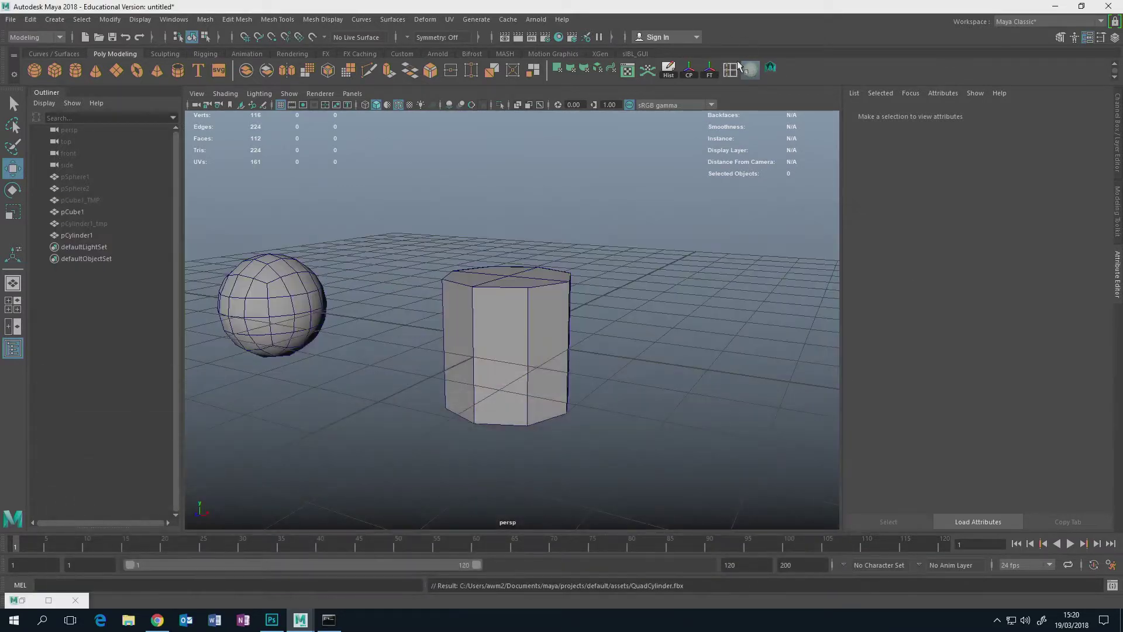
Hide the quad sphere and the viewport grid, leaving only the cylinder in view for the icon capture.
{"action": "left_click_drag", "start_coordinate": [650, 268], "coordinate": [453, 260], "text": "alt"}
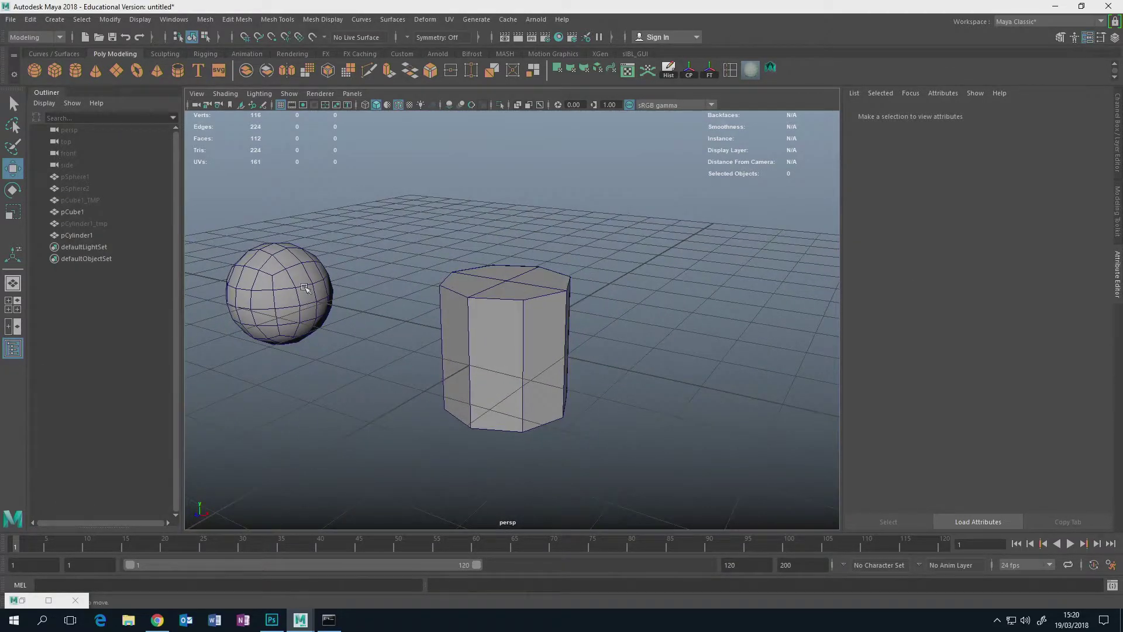
{"action": "left_click", "coordinate": [280, 295]}
{"action": "key", "text": "ctrl+h"}
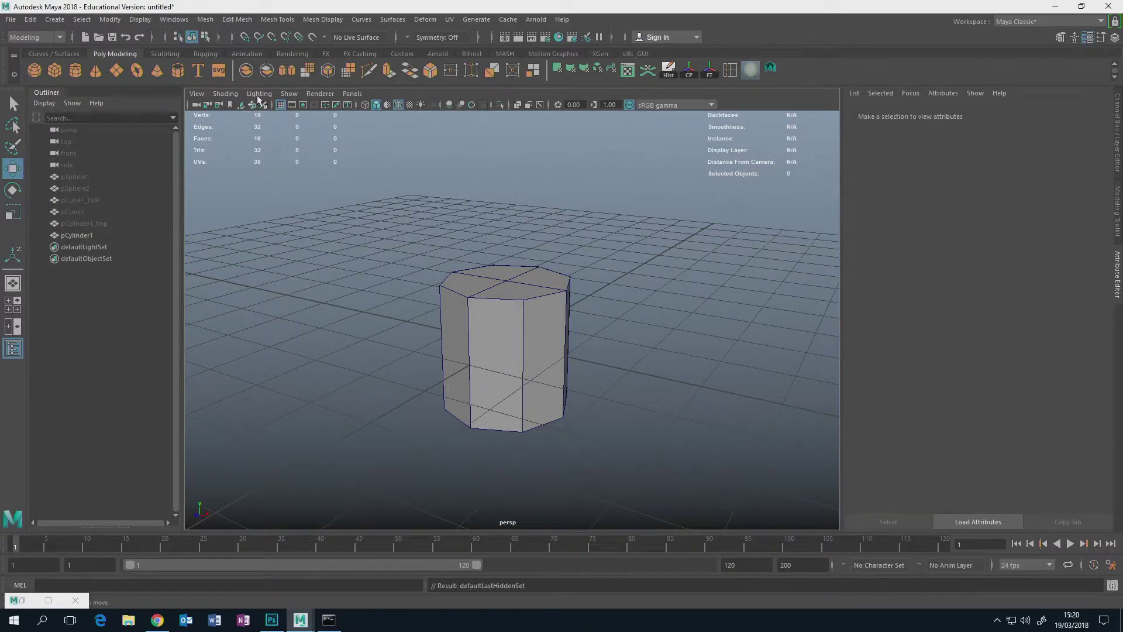
{"action": "left_click", "coordinate": [280, 105]}
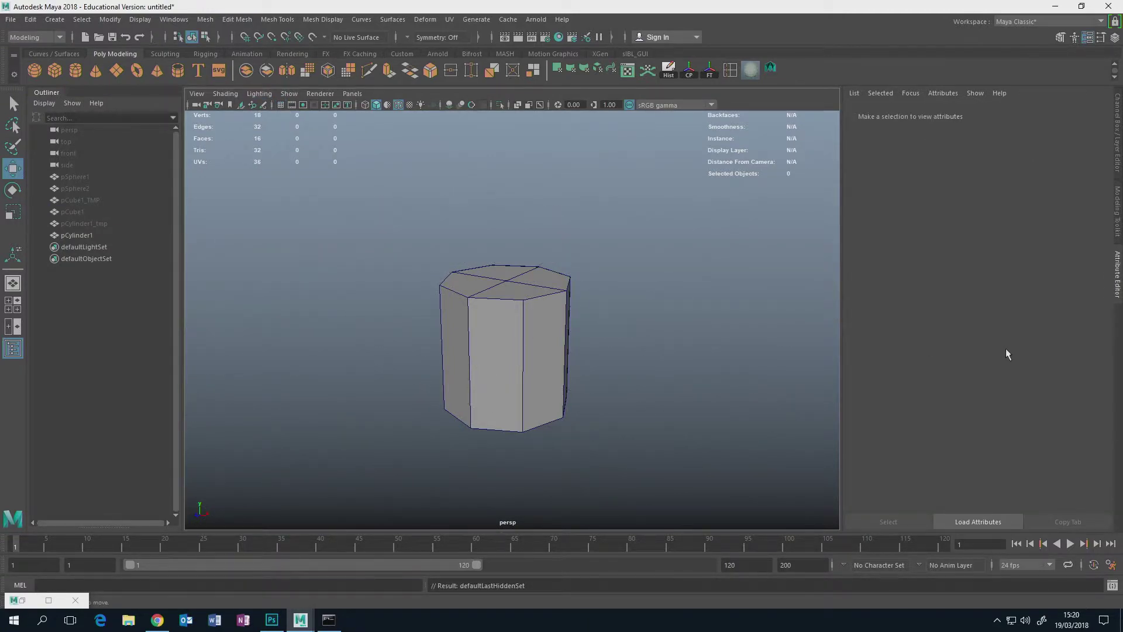
Switch to Photoshop, create a new 3840 x 1080 px document and paste the captured screenshot into it.
{"action": "left_click", "coordinate": [271, 619]}
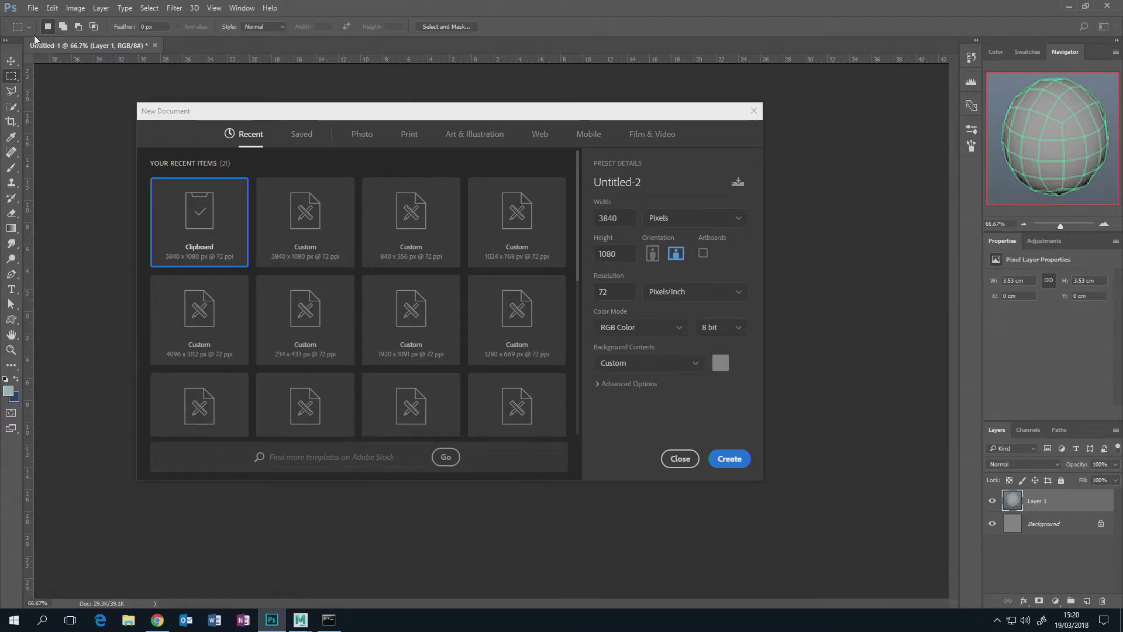
{"action": "left_click", "coordinate": [724, 461]}
{"action": "key", "text": "ctrl+v"}
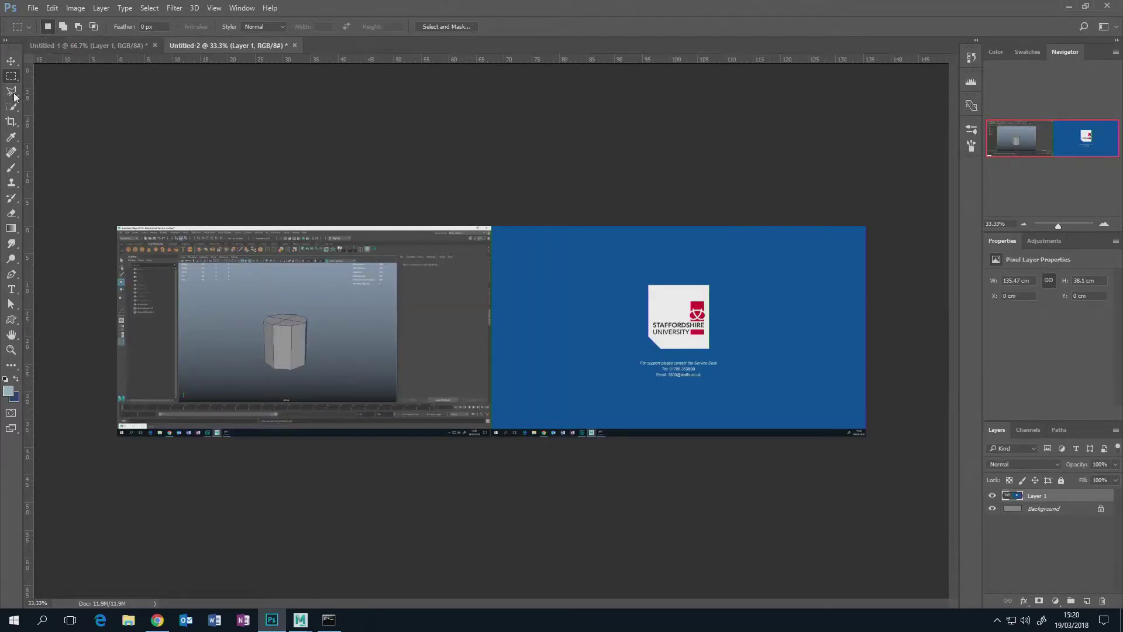
Crop the pasted screenshot to a roughly square area tightly around the cylinder.
{"action": "left_click_drag", "start_coordinate": [255, 310], "coordinate": [316, 373]}
{"action": "left_click", "coordinate": [79, 9]}
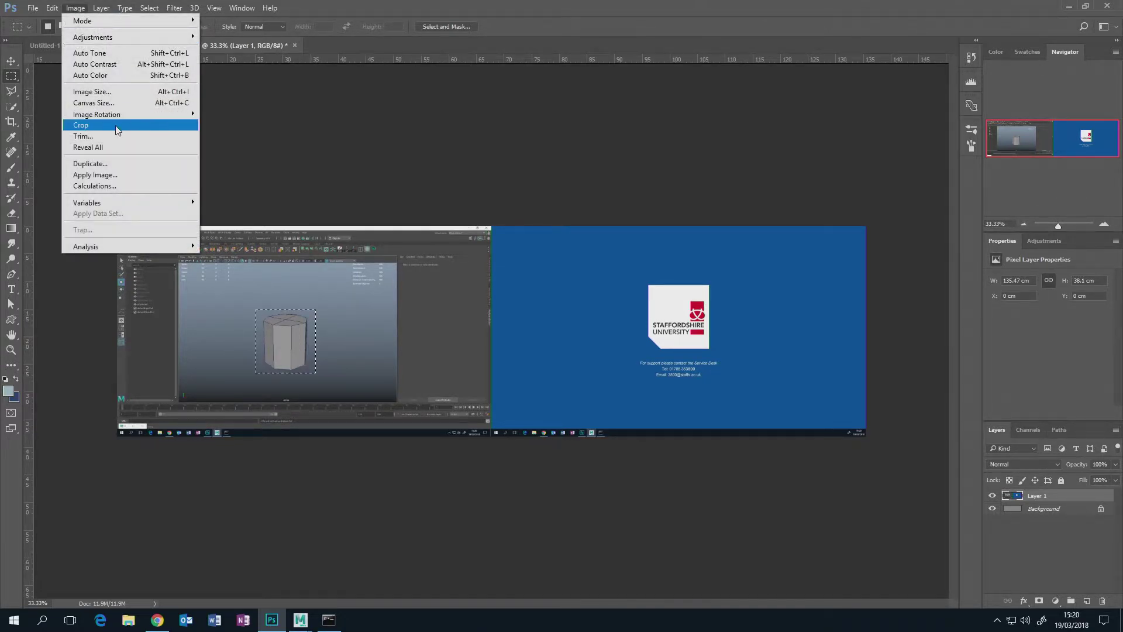
{"action": "left_click", "coordinate": [117, 125]}
Resize the cropped image to 100 x 100 pixels.
{"action": "left_click", "coordinate": [76, 9]}
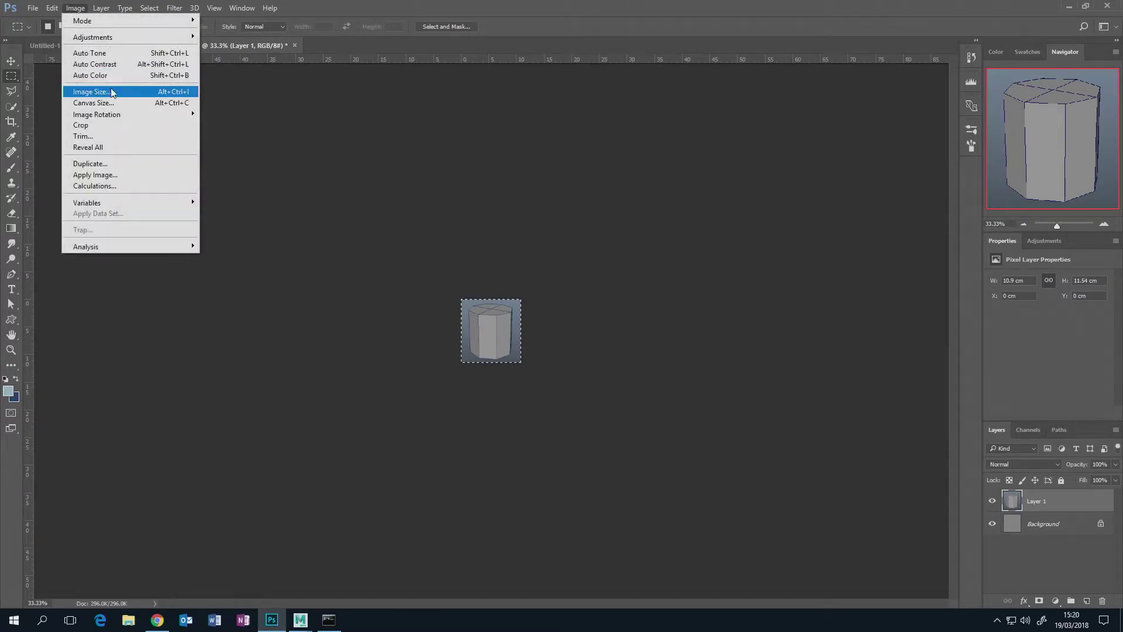
{"action": "left_click", "coordinate": [114, 94]}
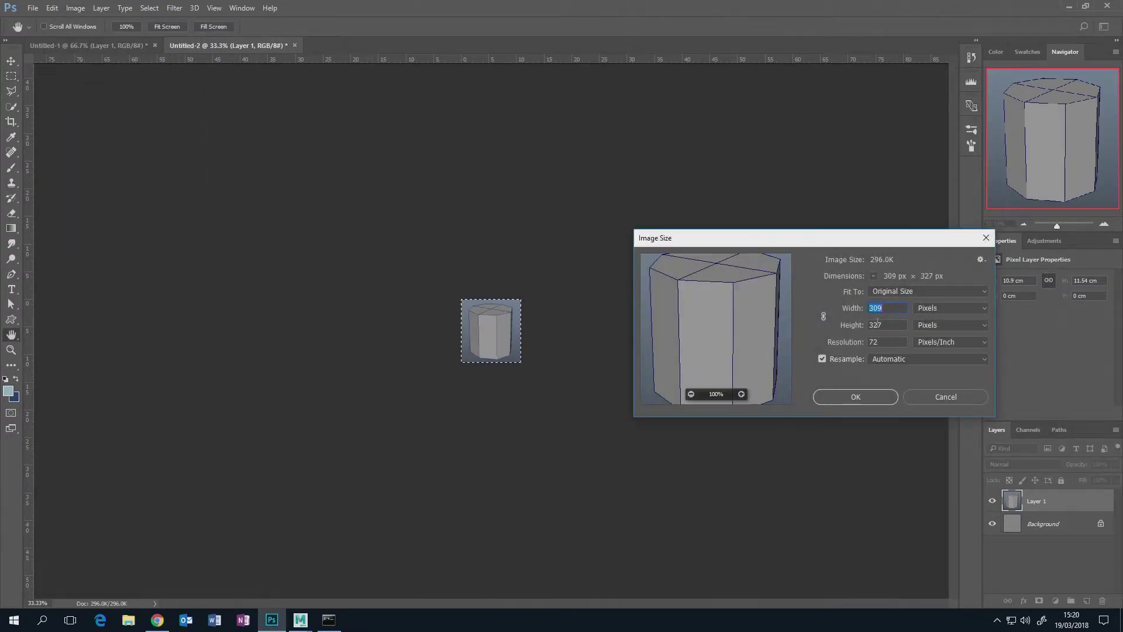
{"action": "type", "text": "100"}
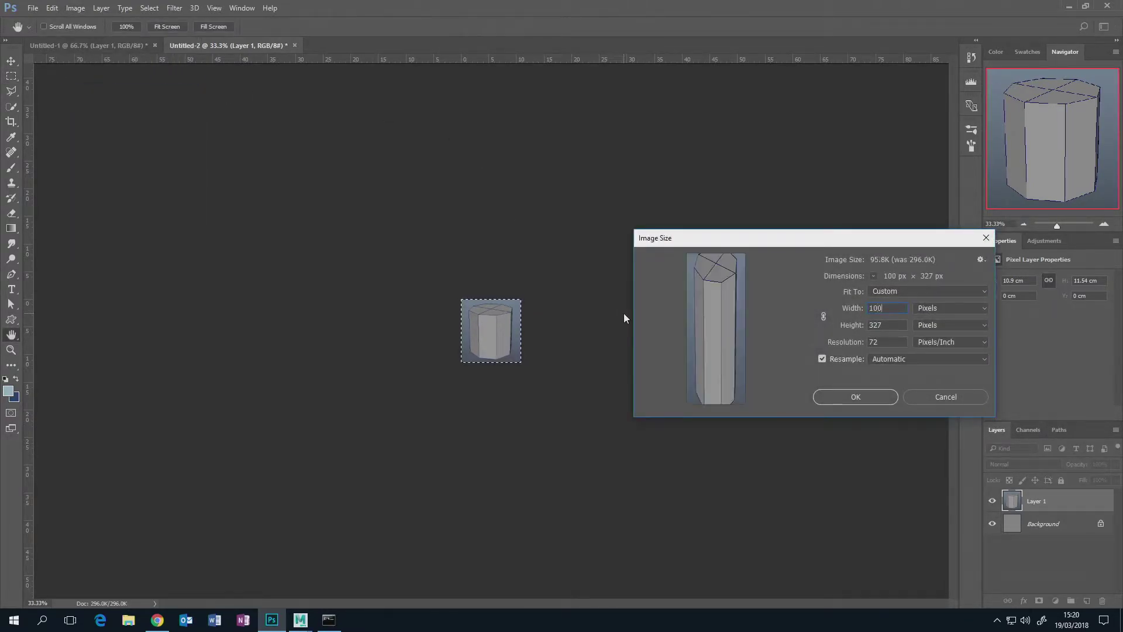
{"action": "key", "text": "Tab"}
{"action": "type", "text": "100"}
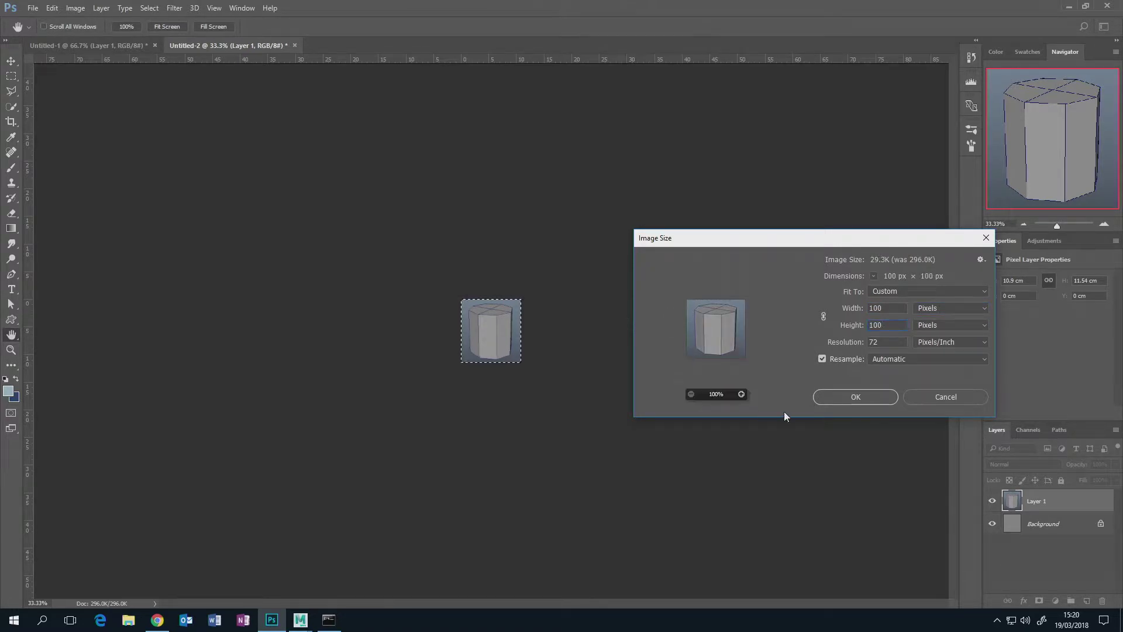
{"action": "left_click", "coordinate": [855, 397]}
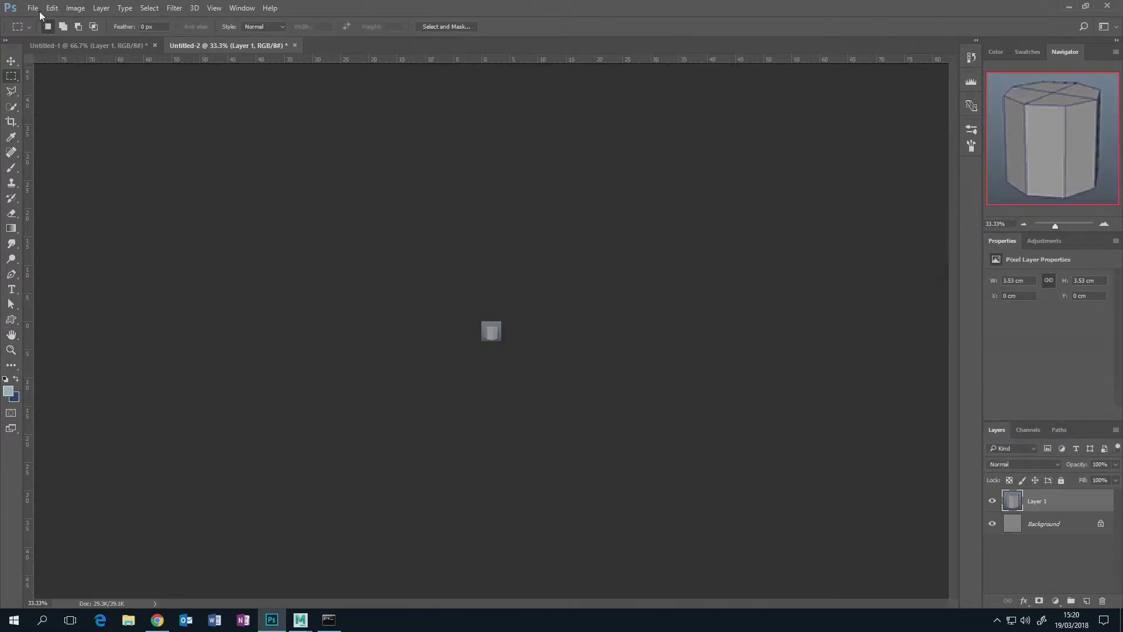
Save the image as a PNG named QuadCylinder in Maya's prefs icons folder, accepting the PNG options.
{"action": "left_click", "coordinate": [36, 9]}
{"action": "left_click", "coordinate": [72, 137]}
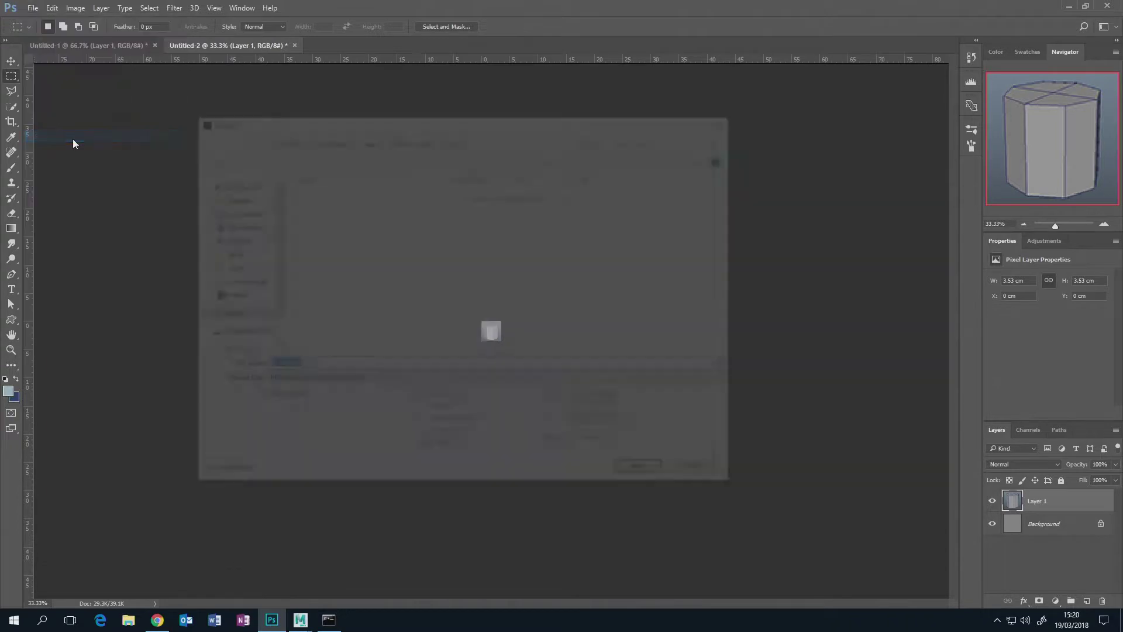
{"action": "left_click", "coordinate": [566, 380]}
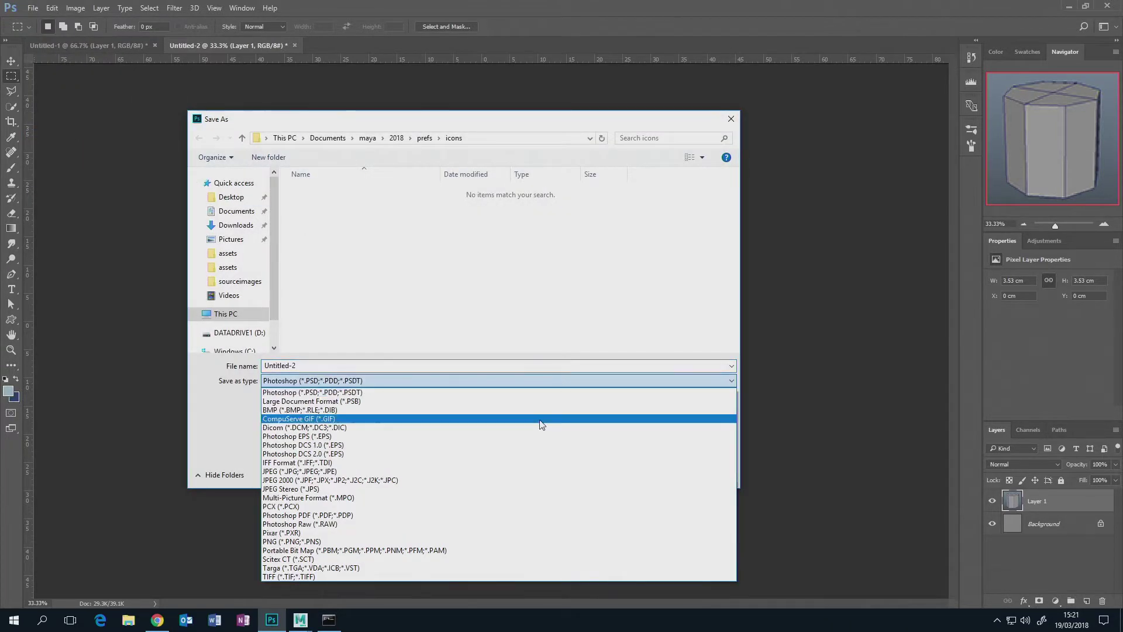
{"action": "left_click", "coordinate": [452, 541]}
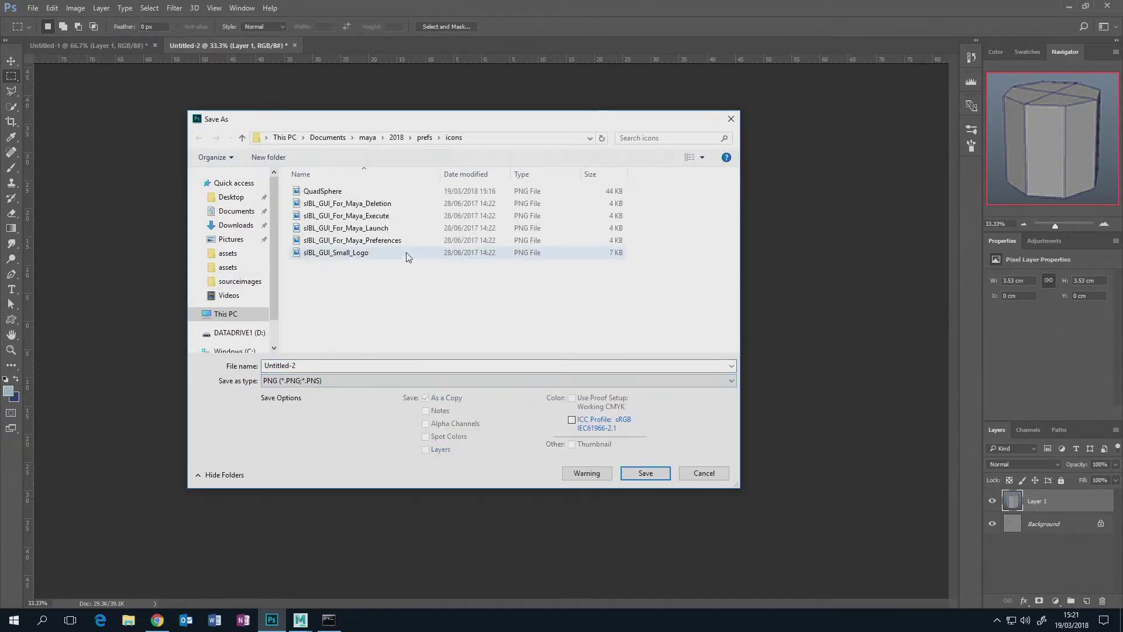
{"action": "left_click", "coordinate": [316, 192]}
{"action": "left_click_drag", "start_coordinate": [317, 367], "coordinate": [284, 370]}
{"action": "type", "text": "Cy"}
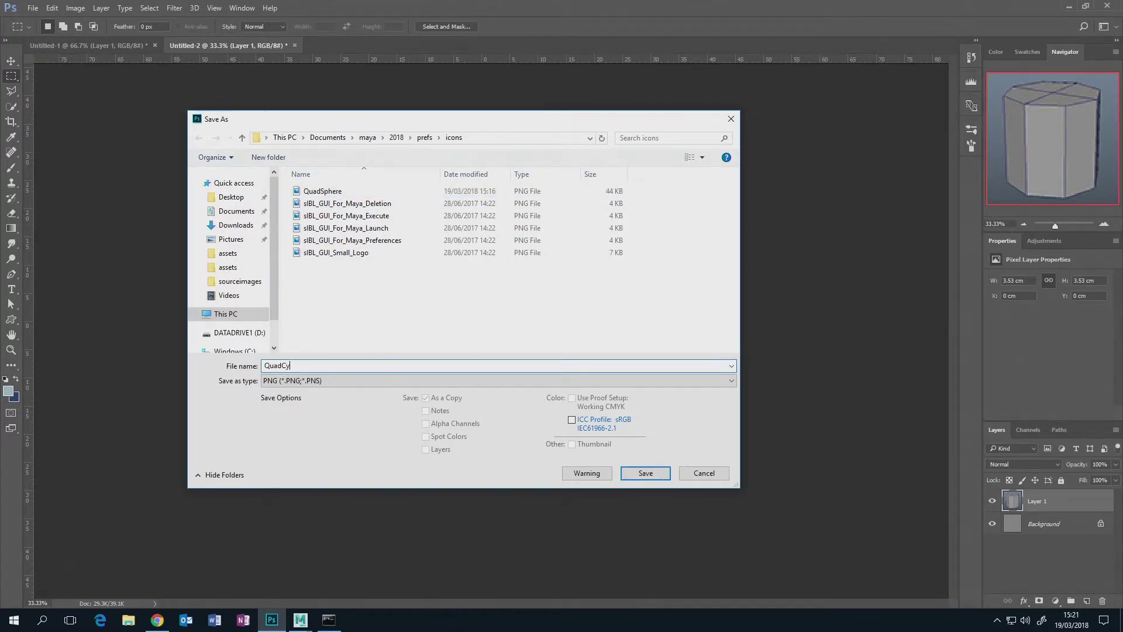
{"action": "type", "text": "linder"}
{"action": "left_click", "coordinate": [651, 475]}
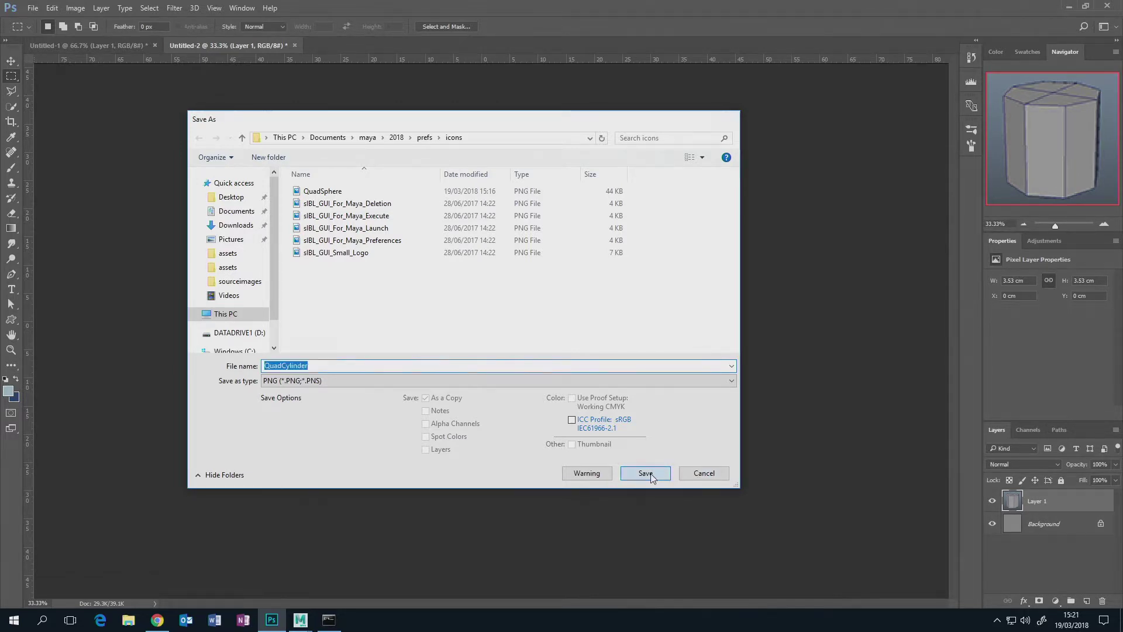
{"action": "left_click", "coordinate": [583, 198]}
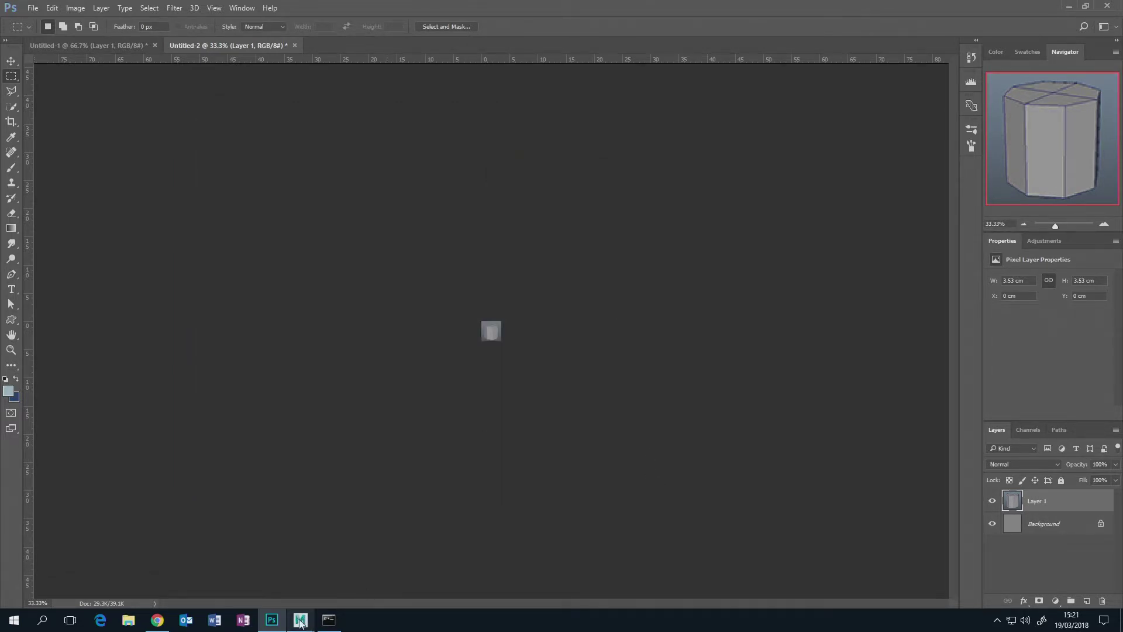
Switch back to Maya and assign QuadCylinder.png as the icon of the cylinder import shelf button.
{"action": "mouse_move", "coordinate": [300, 619]}
{"action": "left_click", "coordinate": [343, 574]}
{"action": "right_click", "coordinate": [773, 70]}
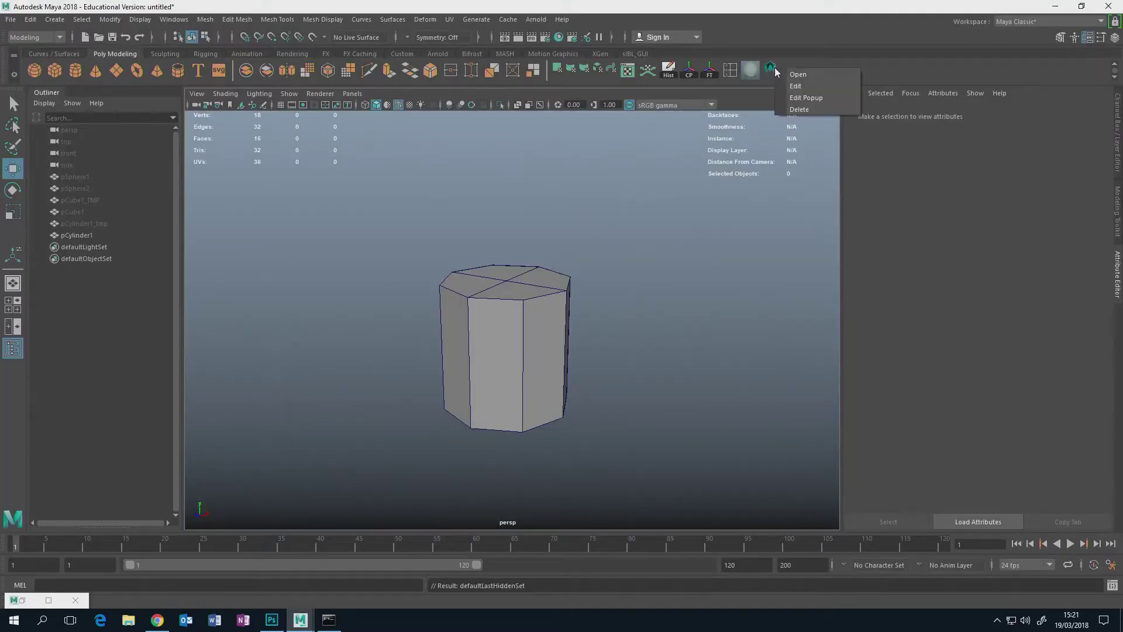
{"action": "left_click", "coordinate": [797, 87]}
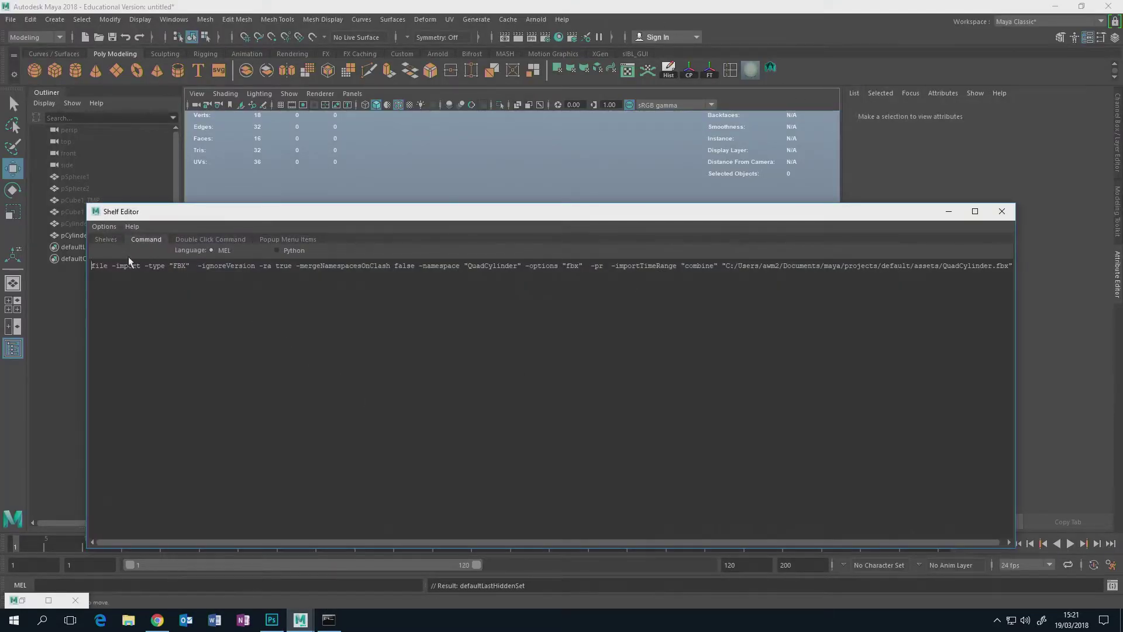
{"action": "left_click", "coordinate": [106, 239]}
{"action": "left_click", "coordinate": [987, 430]}
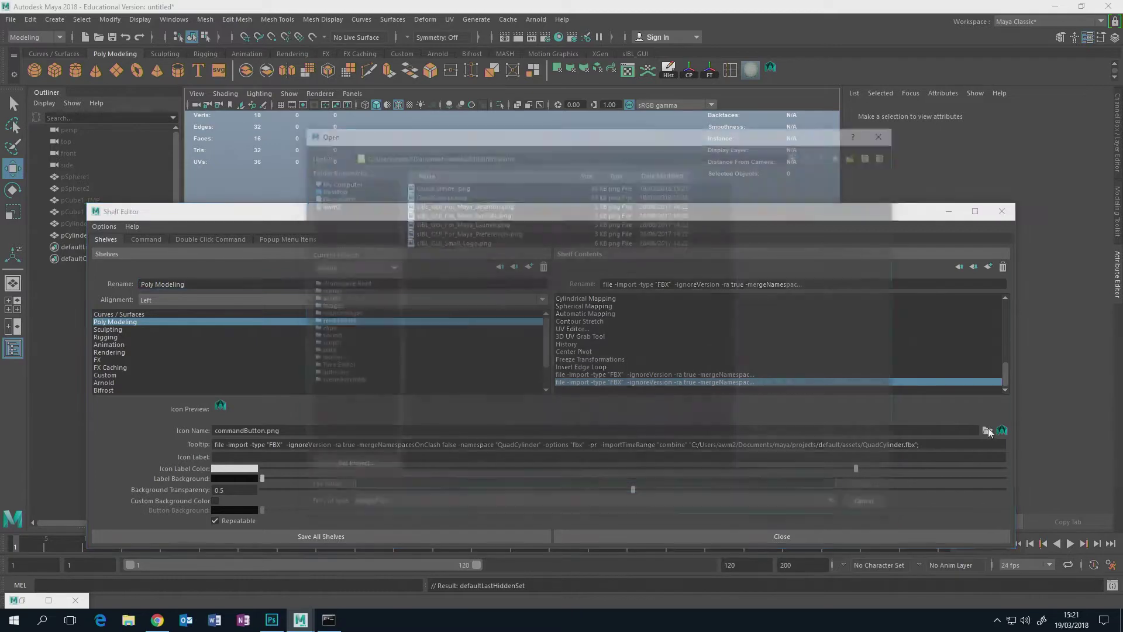
{"action": "left_click", "coordinate": [445, 185]}
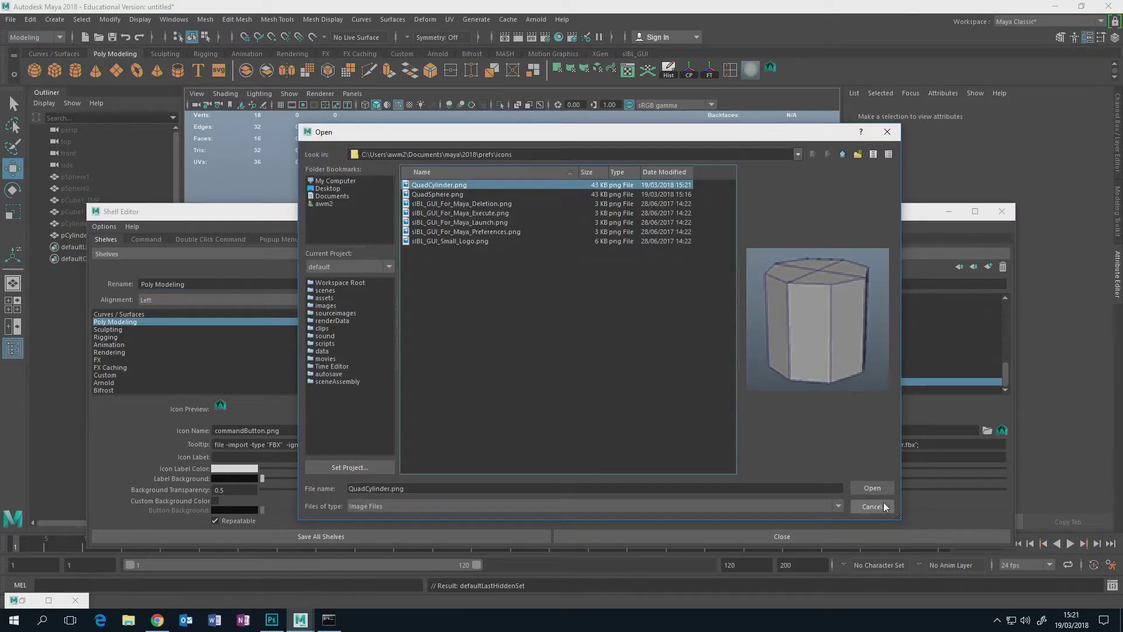
{"action": "left_click", "coordinate": [875, 488]}
Replace the cylinder shelf button's tooltip with "Quad cylinder" and save all shelves.
{"action": "left_click_drag", "start_coordinate": [936, 444], "coordinate": [138, 458]}
{"action": "type", "text": "Quad "}
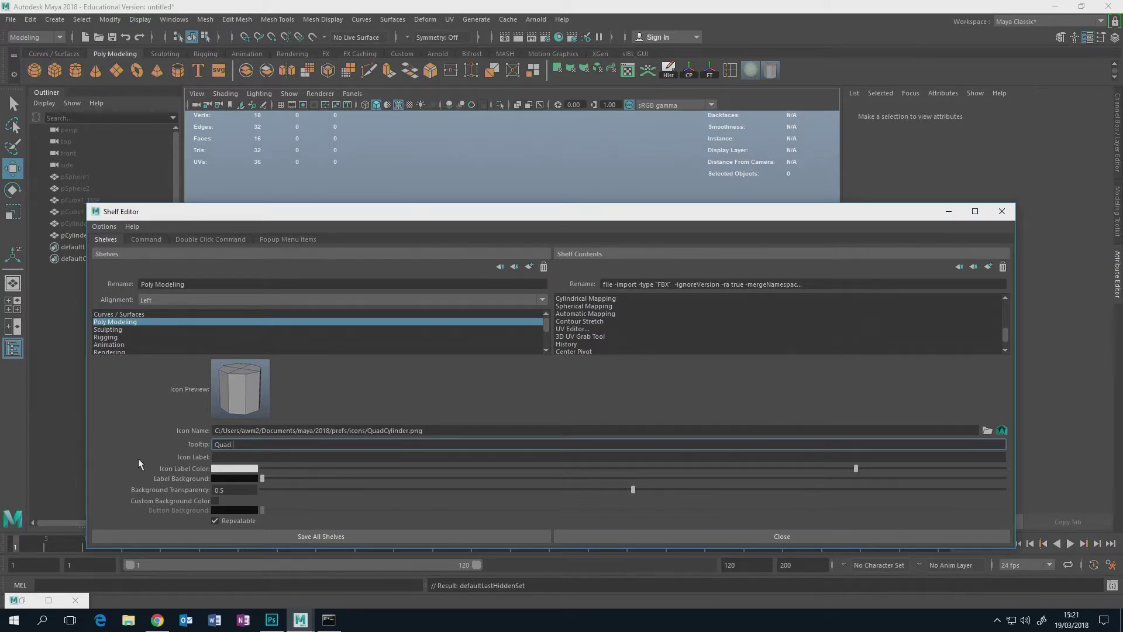
{"action": "type", "text": "cylinder"}
{"action": "left_click", "coordinate": [213, 531]}
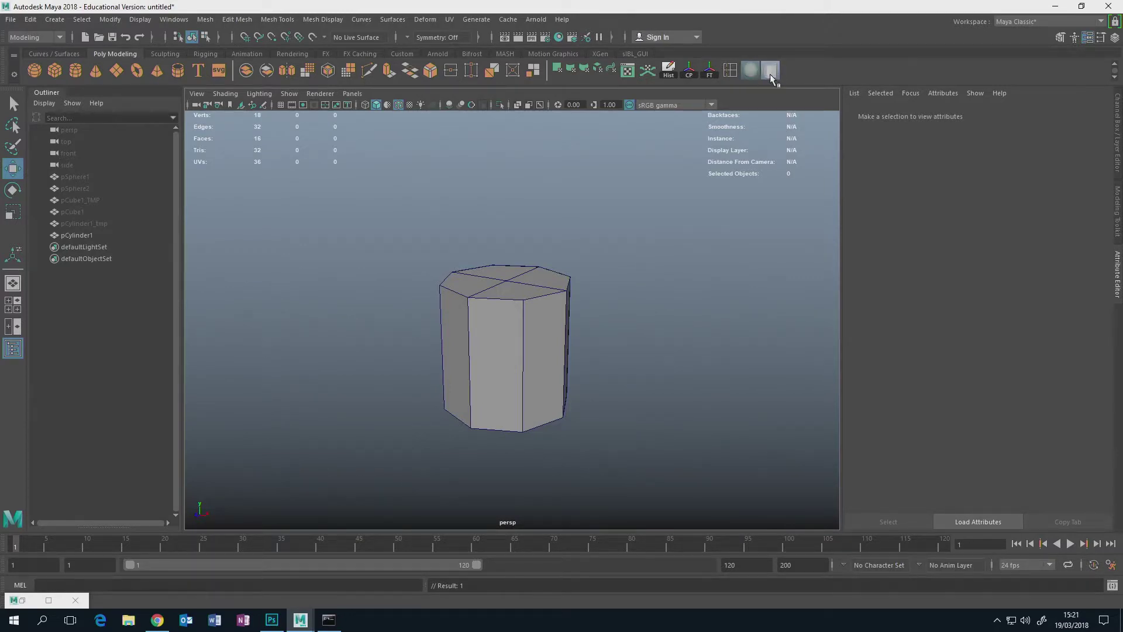
Delete the original cylinder from the scene and turn on the viewport grid.
{"action": "left_click", "coordinate": [512, 325]}
{"action": "key", "text": "Delete"}
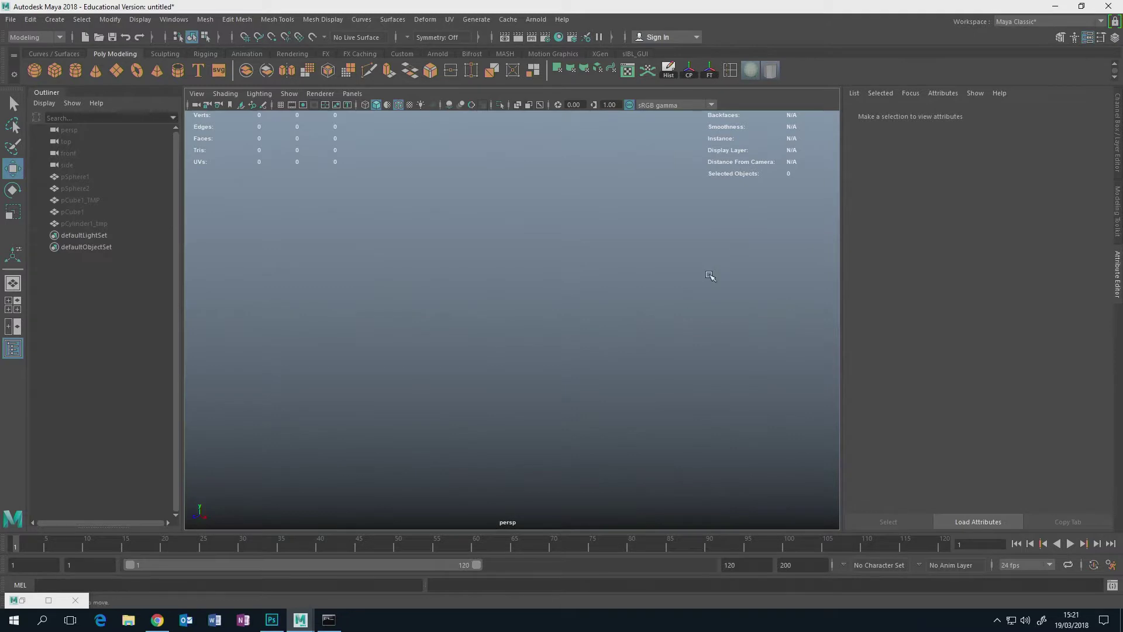
{"action": "left_click", "coordinate": [282, 105]}
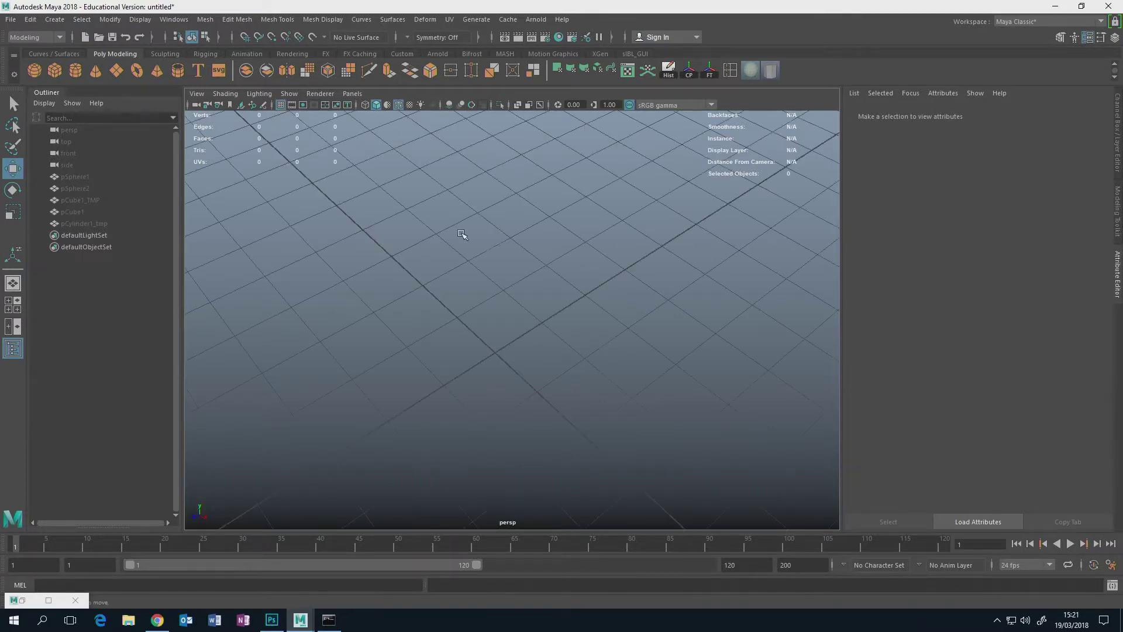
{"action": "left_click_drag", "start_coordinate": [517, 229], "coordinate": [519, 215], "text": "alt"}
{"action": "scroll", "coordinate": [519, 215], "scroll_direction": "down", "scroll_amount": 3}
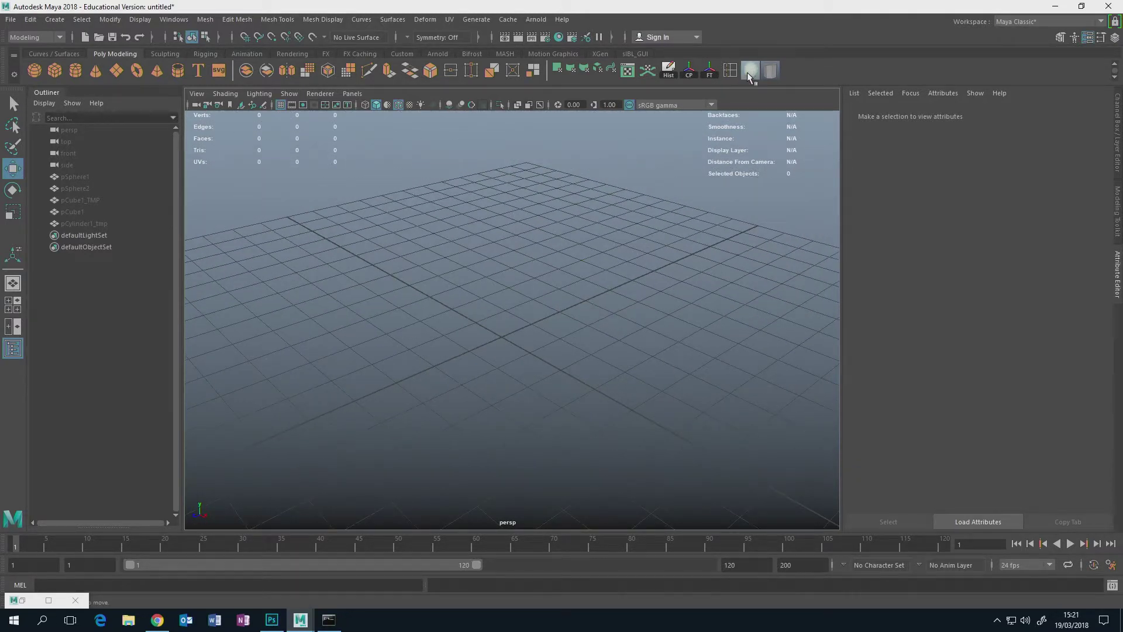
Import the quad sphere with its custom shelf button, move it away from the origin, and import the quad cylinder.
{"action": "left_click", "coordinate": [747, 71]}
{"action": "left_click", "coordinate": [489, 349]}
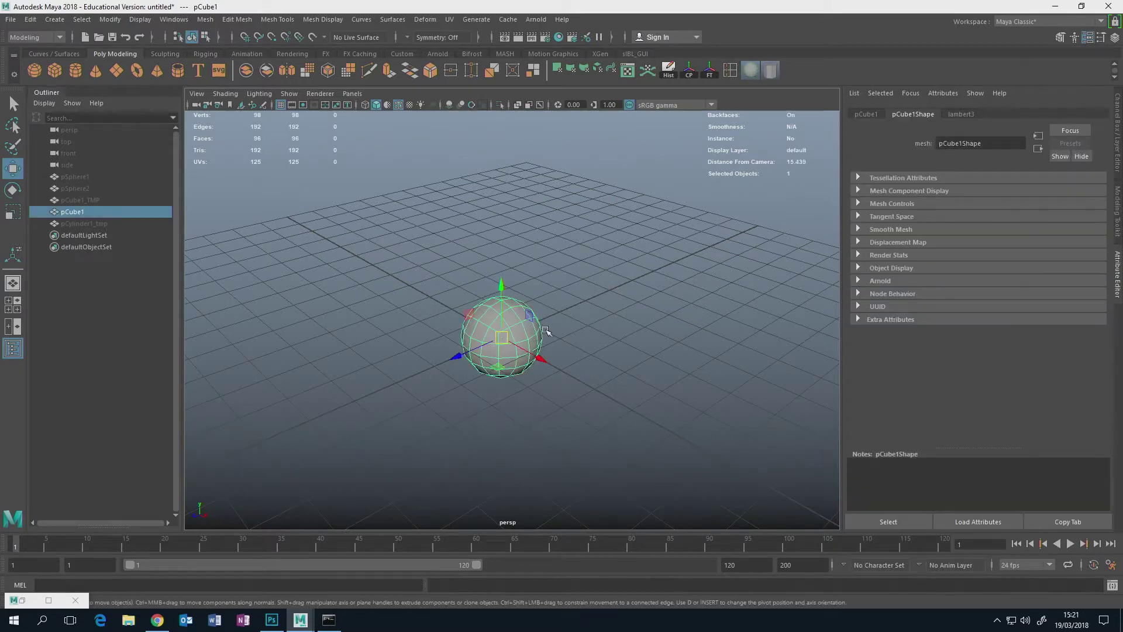
{"action": "left_click_drag", "start_coordinate": [531, 353], "coordinate": [400, 281]}
{"action": "left_click", "coordinate": [771, 71]}
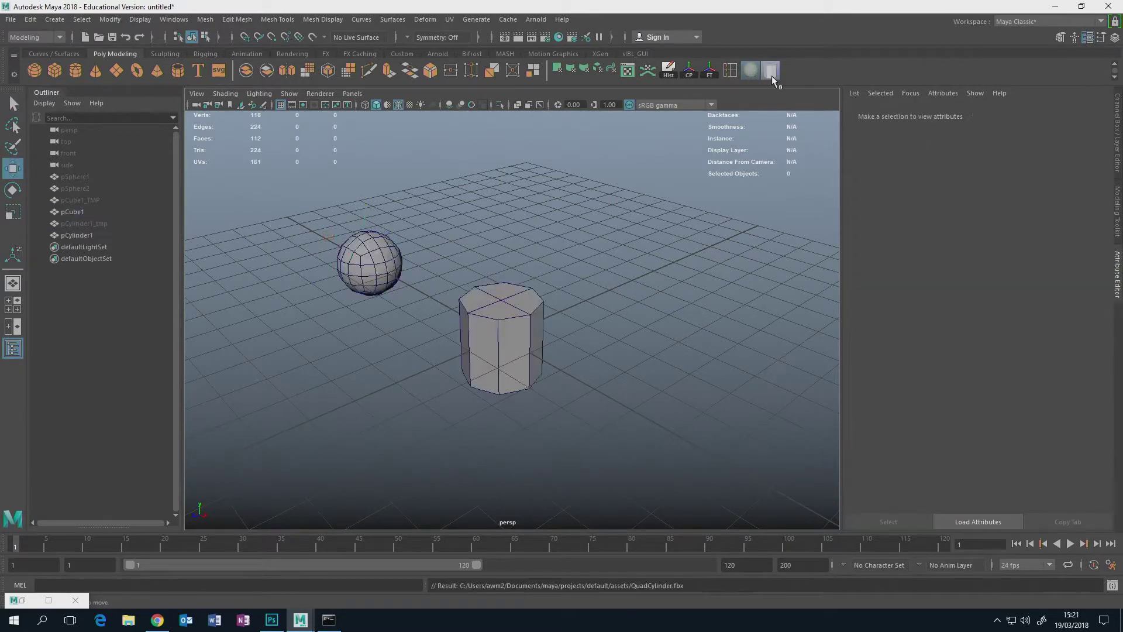
{"action": "mouse_move", "coordinate": [583, 304]}
{"action": "left_mouse_down", "text": "alt"}
{"action": "mouse_move", "coordinate": [619, 286]}
{"action": "mouse_move", "coordinate": [597, 316]}
{"action": "left_mouse_up", "text": "alt"}
{"action": "middle_click_drag", "start_coordinate": [597, 317], "coordinate": [610, 284], "text": "alt"}
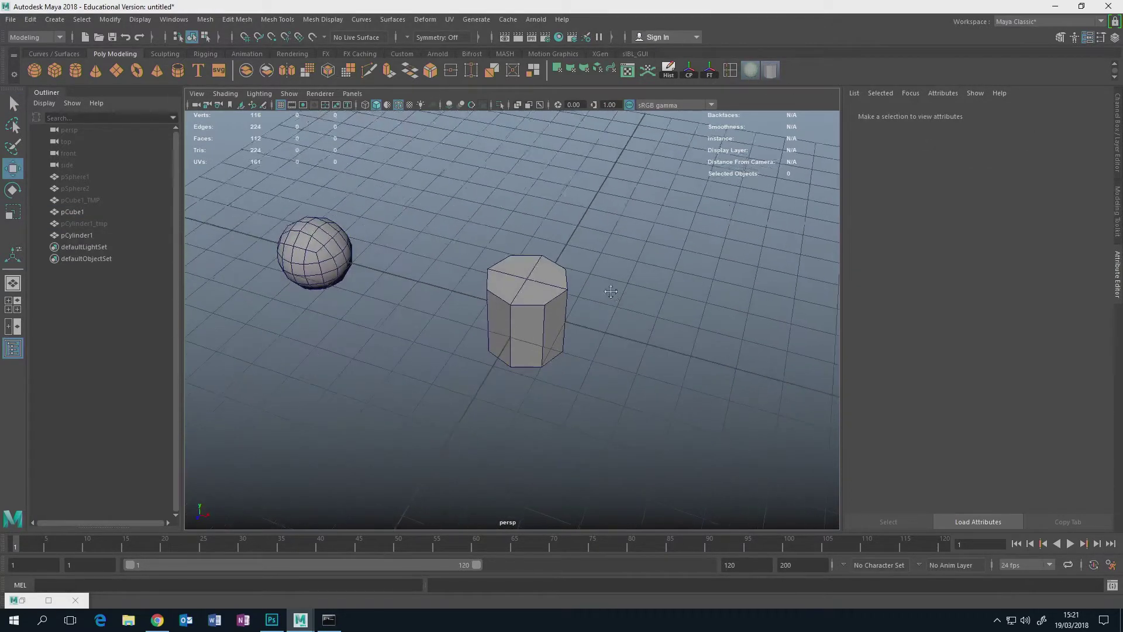
{"action": "scroll", "coordinate": [587, 297], "scroll_direction": "up", "scroll_amount": 4}
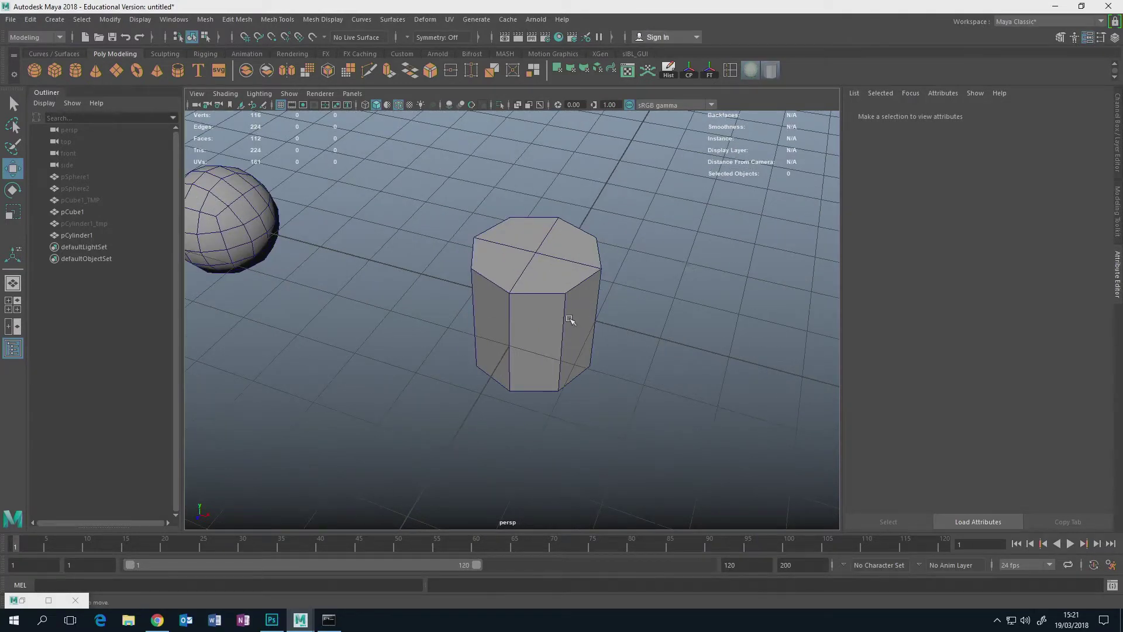
Delete all faces of the imported cylinder's top and bottom caps to leave an open tube.
{"action": "right_click_drag", "start_coordinate": [545, 269], "coordinate": [549, 302]}
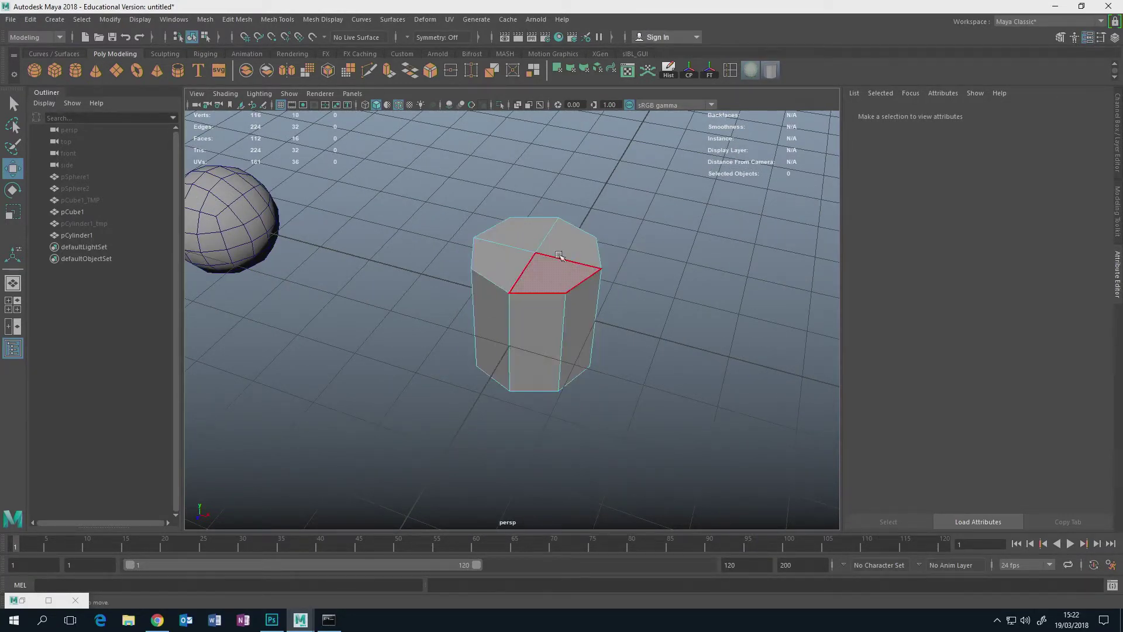
{"action": "left_click", "coordinate": [511, 263]}
{"action": "left_click", "coordinate": [552, 276], "text": "shift"}
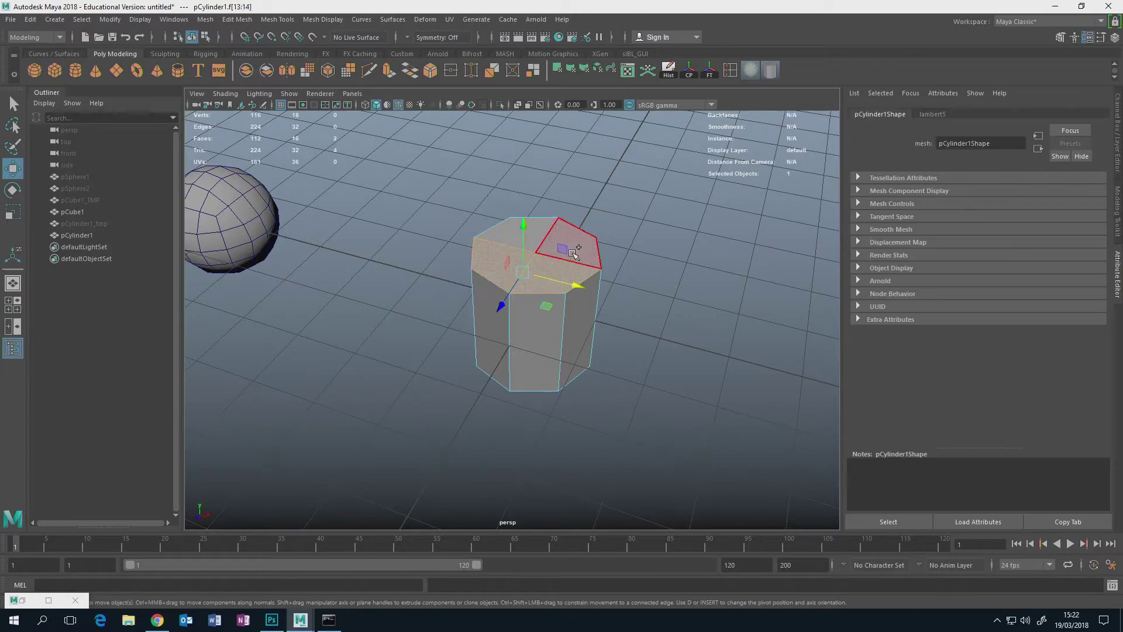
{"action": "left_click", "coordinate": [571, 247], "text": "shift"}
{"action": "left_click", "coordinate": [534, 235], "text": "shift"}
{"action": "left_click_drag", "start_coordinate": [544, 312], "coordinate": [556, 244], "text": "alt"}
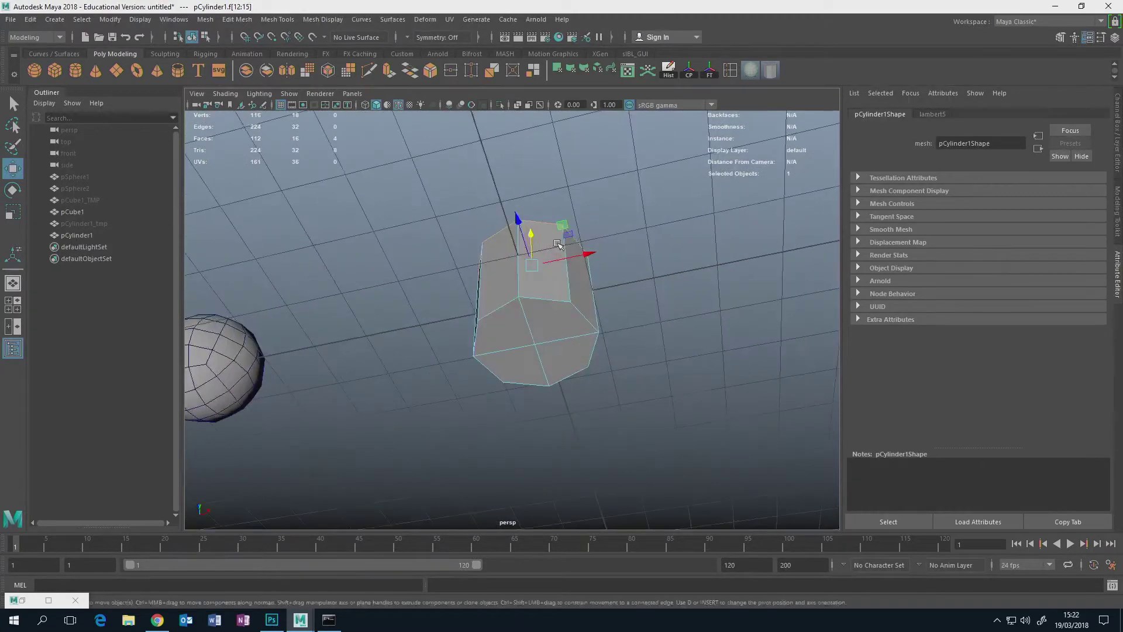
{"action": "left_click", "coordinate": [560, 319], "text": "shift"}
{"action": "left_click", "coordinate": [527, 336], "text": "shift"}
{"action": "left_click", "coordinate": [529, 368], "text": "shift"}
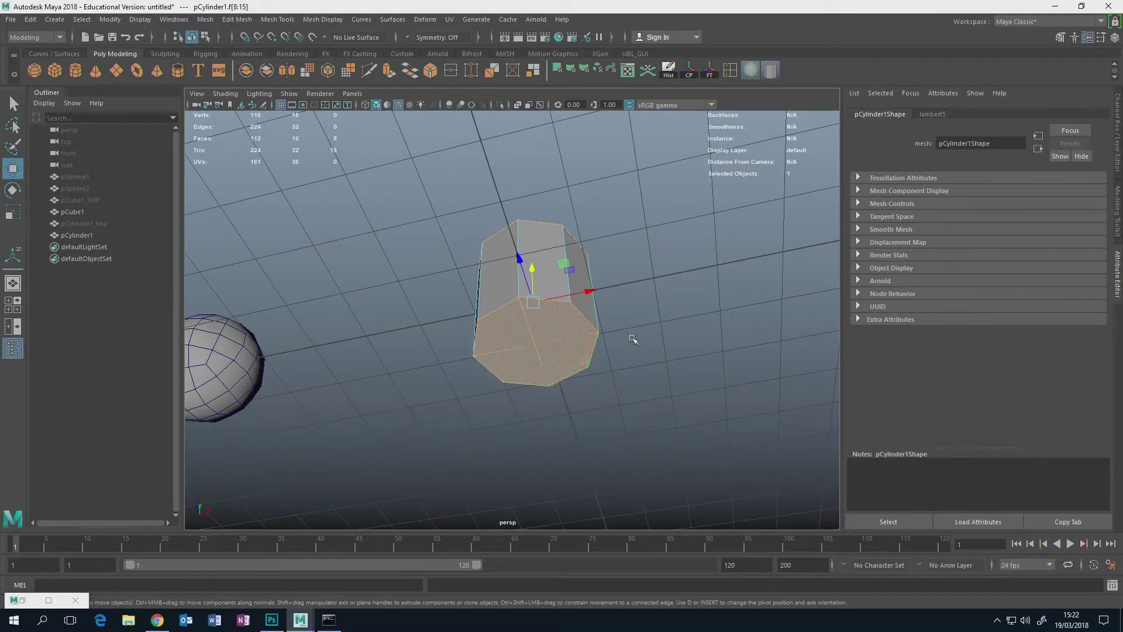
{"action": "left_click_drag", "start_coordinate": [634, 340], "coordinate": [641, 283], "text": "alt"}
{"action": "key", "text": "Delete"}
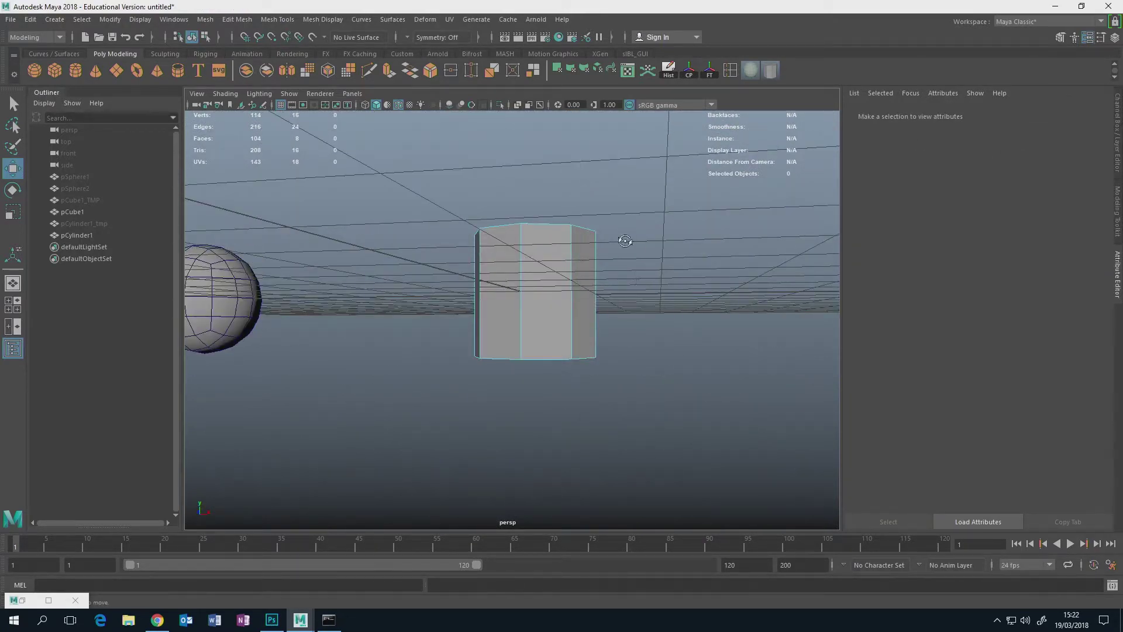
{"action": "left_click_drag", "start_coordinate": [625, 240], "coordinate": [572, 301], "text": "alt"}
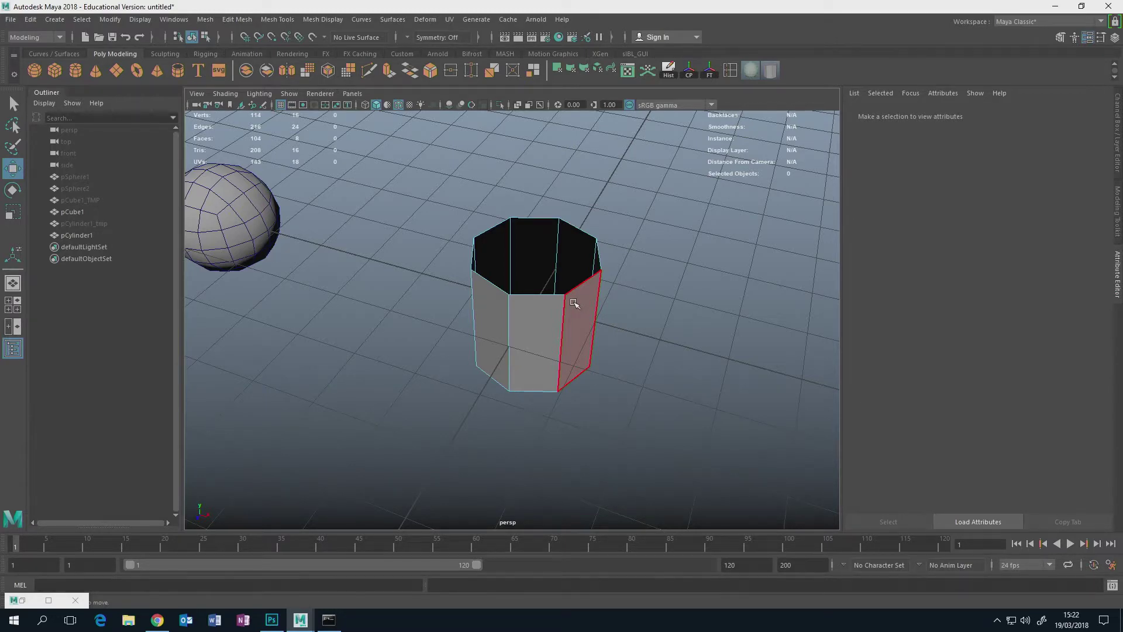
{"action": "left_click_drag", "start_coordinate": [577, 301], "coordinate": [558, 314], "text": "alt"}
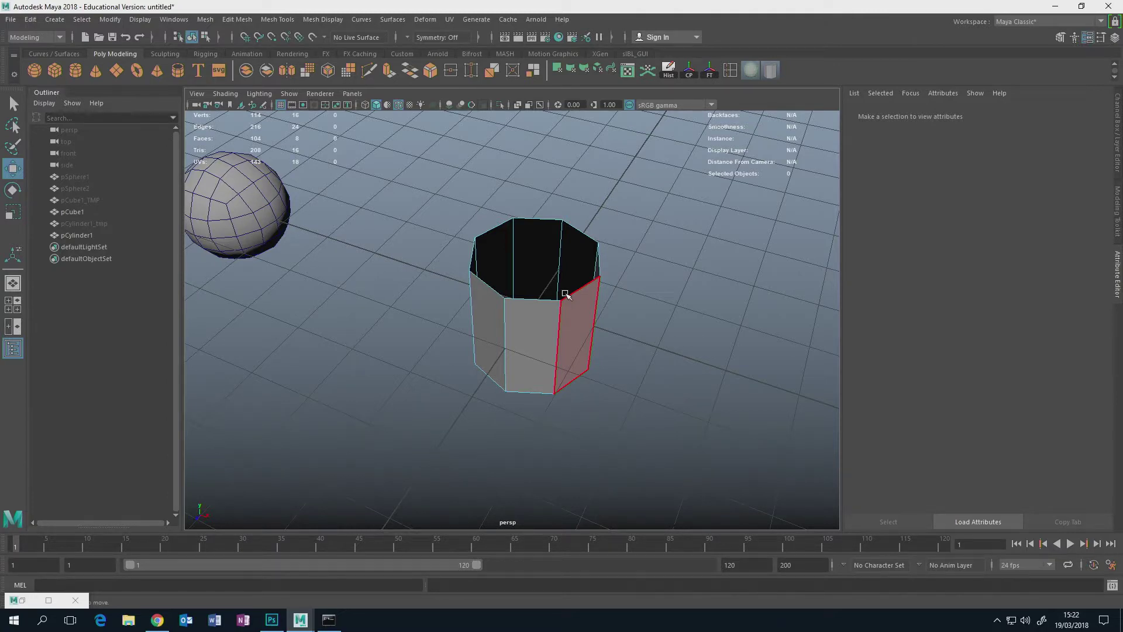
Move the quad sphere and quad cylinder shelf buttons beside the standard polygon primitives, just before the polygon text tool.
{"action": "scroll", "coordinate": [627, 318], "scroll_direction": "down", "scroll_amount": 5}
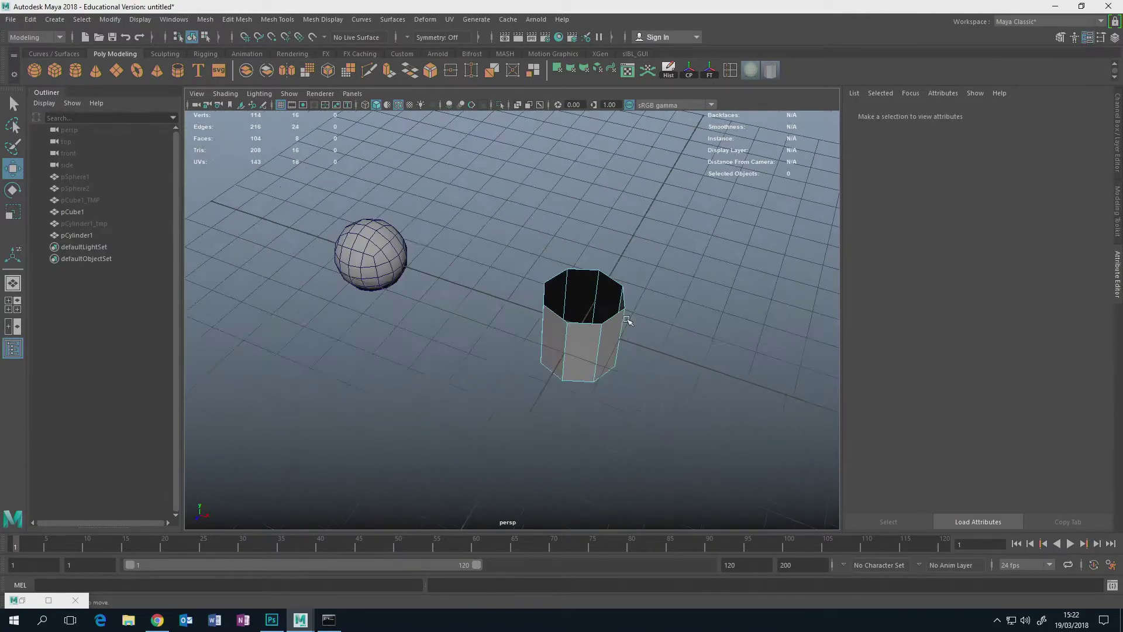
{"action": "left_click_drag", "start_coordinate": [630, 330], "coordinate": [446, 314], "text": "alt"}
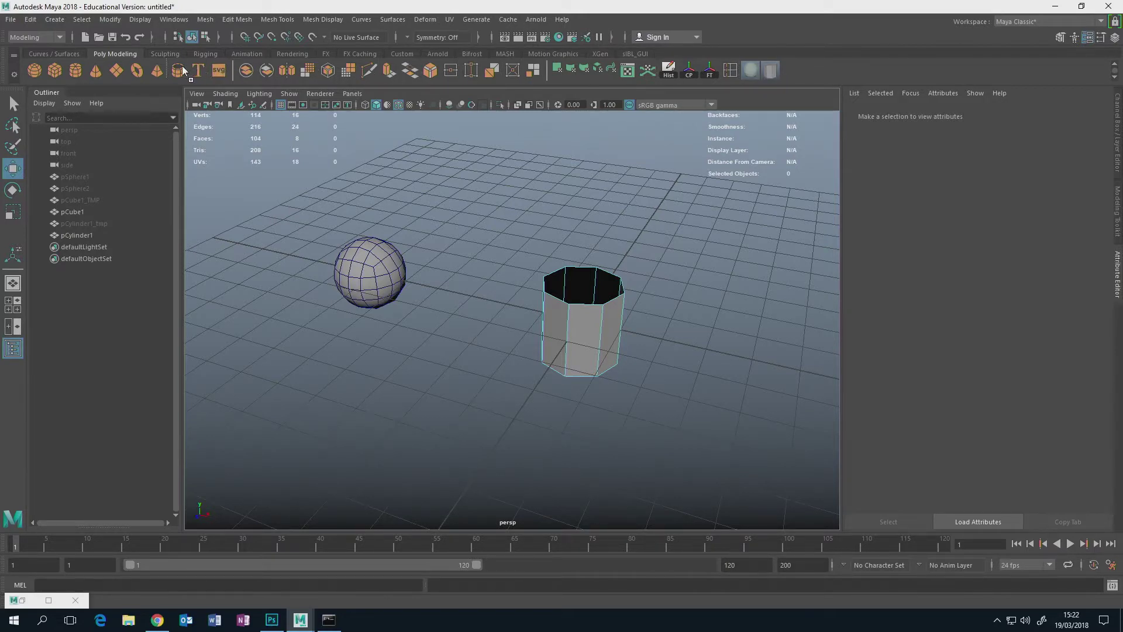
{"action": "middle_click_drag", "start_coordinate": [188, 64], "coordinate": [190, 63]}
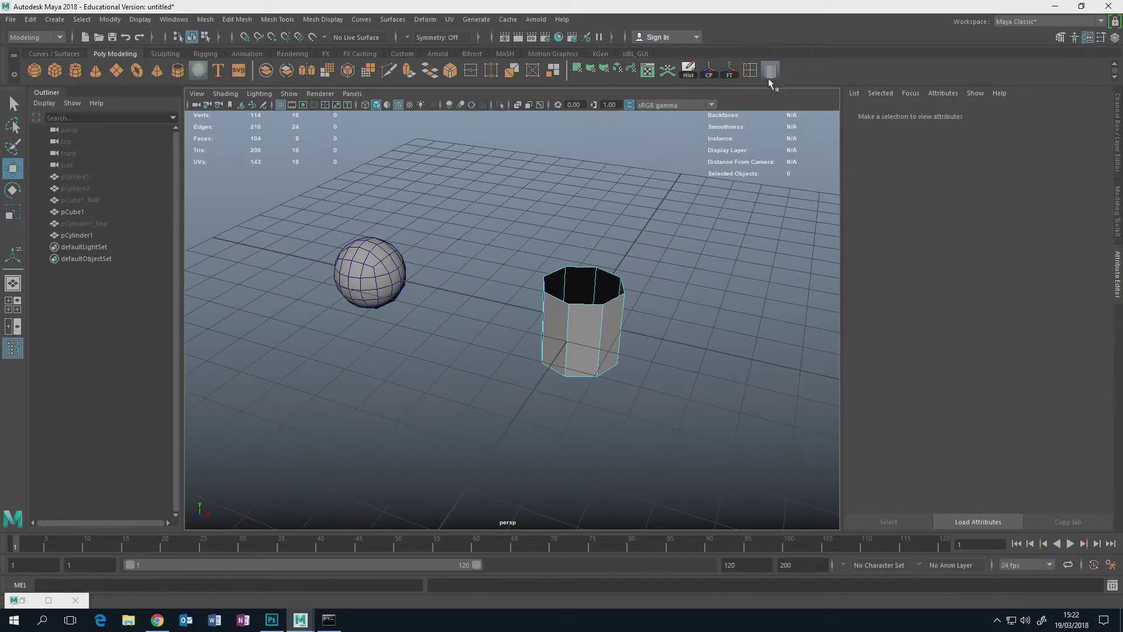
{"action": "middle_click", "coordinate": [219, 70]}
{"action": "middle_click_drag", "start_coordinate": [587, 275], "coordinate": [610, 279], "text": "alt"}
{"action": "left_click_drag", "start_coordinate": [609, 276], "coordinate": [556, 268], "text": "alt"}
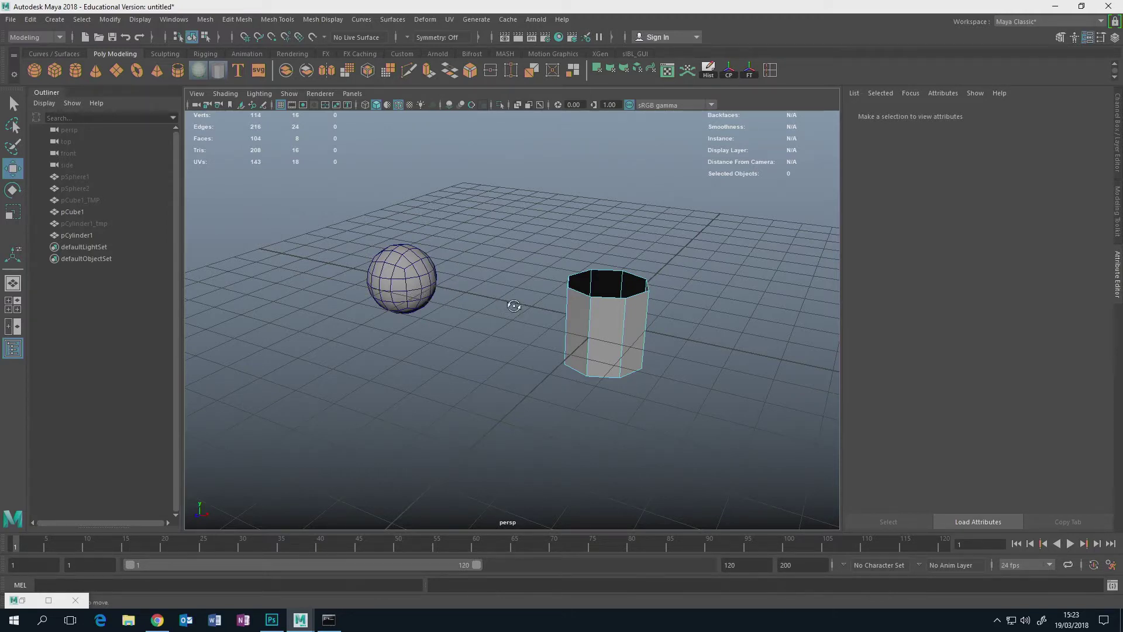
{"action": "left_click_drag", "start_coordinate": [514, 306], "coordinate": [511, 308], "text": "alt"}
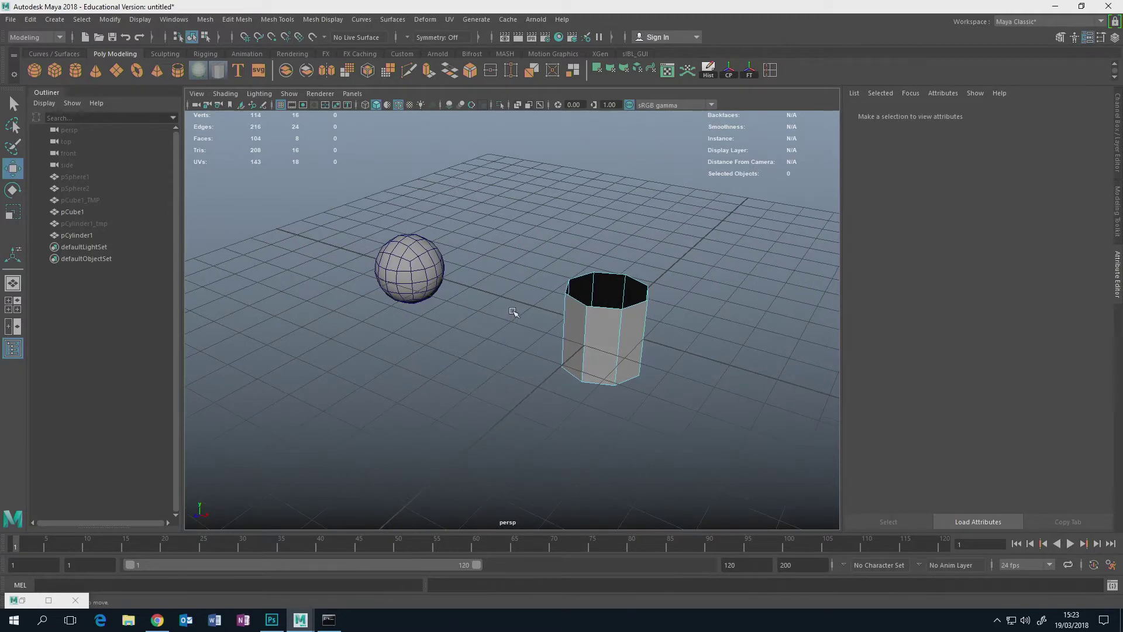
Return to object selection and rename the imported sphere to ball.
{"action": "right_click_drag", "start_coordinate": [419, 273], "coordinate": [452, 255]}
{"action": "left_click", "coordinate": [424, 269]}
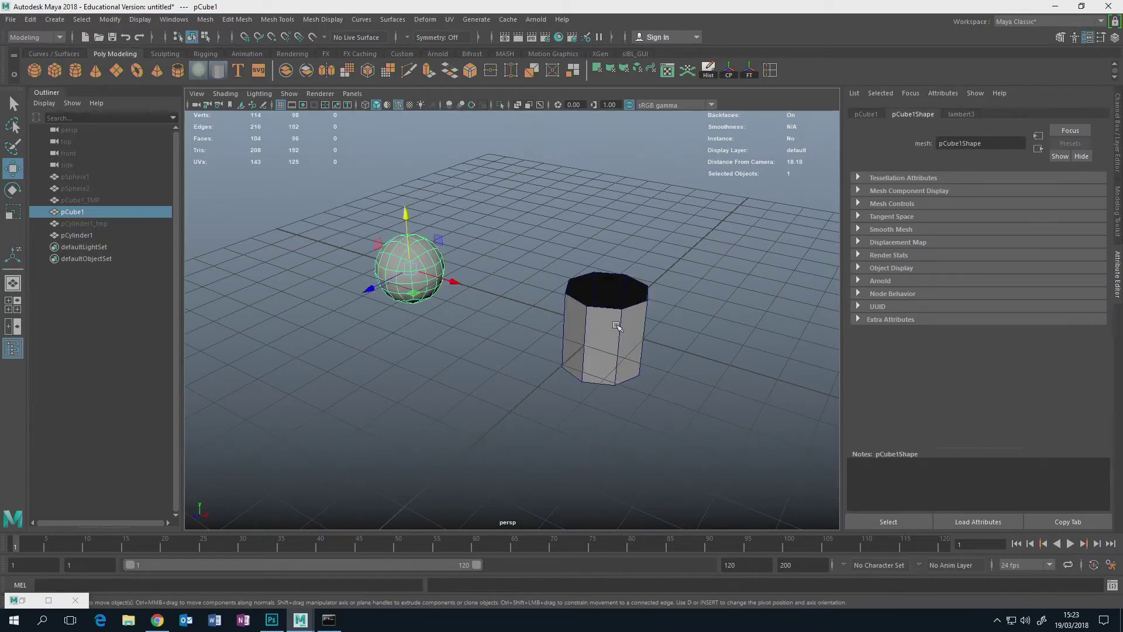
{"action": "left_click", "coordinate": [619, 327]}
{"action": "left_click", "coordinate": [415, 263]}
{"action": "left_click_drag", "start_coordinate": [520, 285], "coordinate": [520, 296], "text": "alt"}
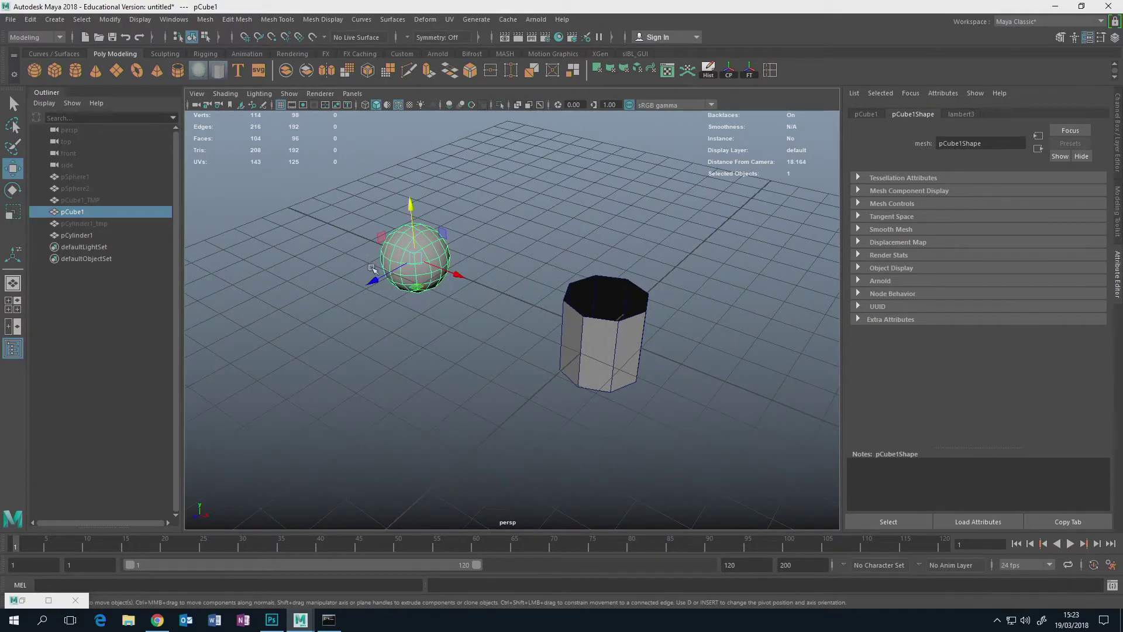
{"action": "double_click", "coordinate": [89, 213]}
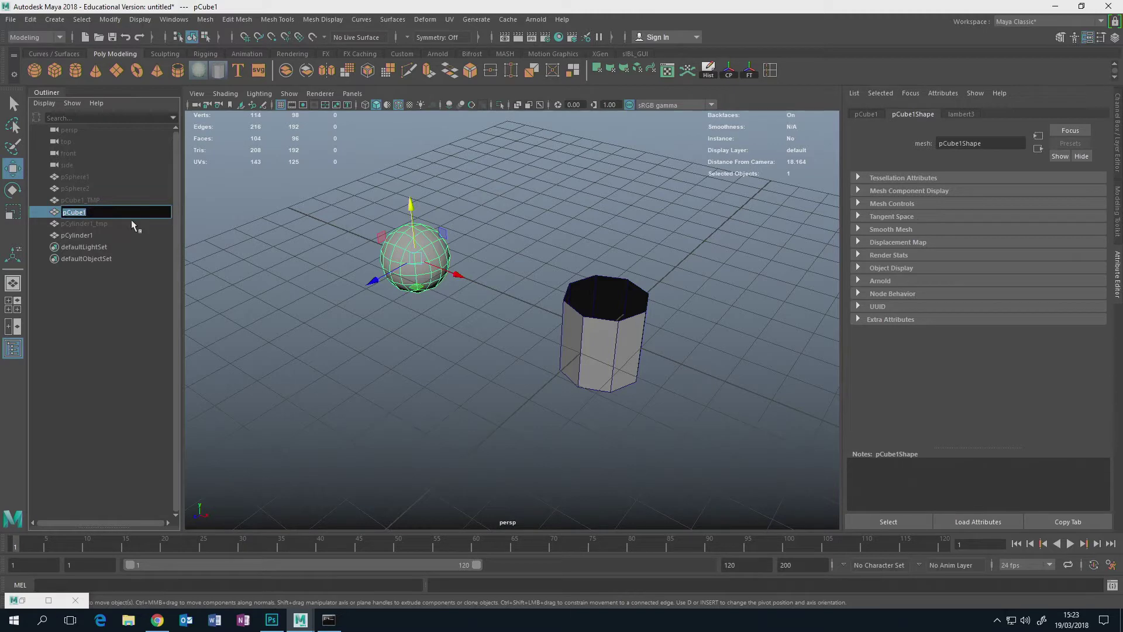
{"action": "type", "text": "ball"}
{"action": "key", "text": "Return"}
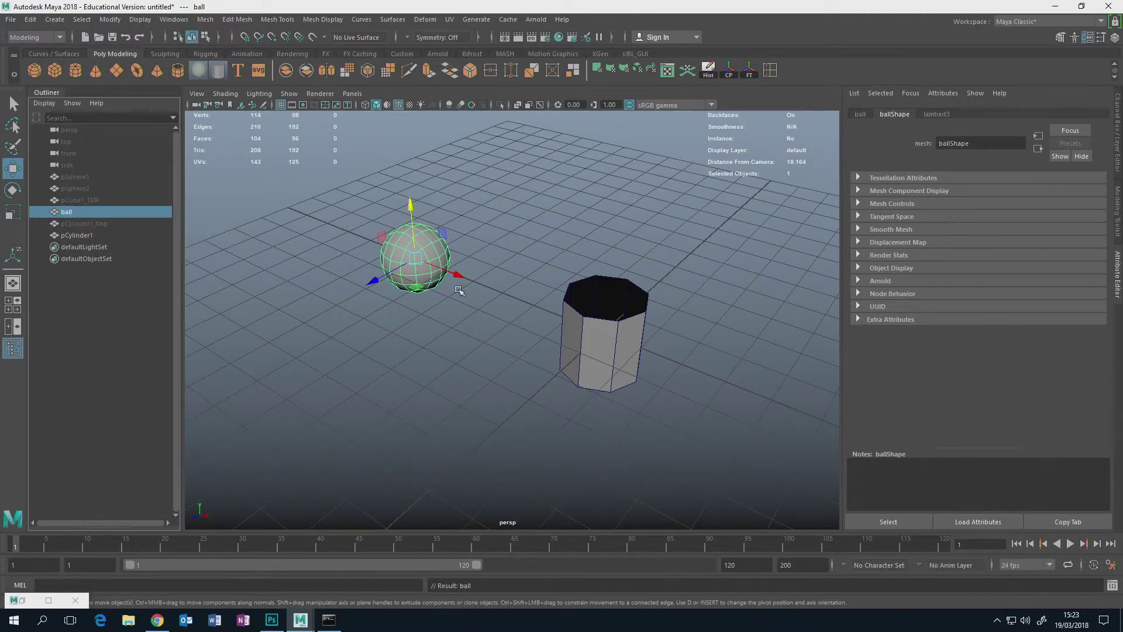
Rename the open cylinder to pipe.
{"action": "left_click", "coordinate": [592, 347]}
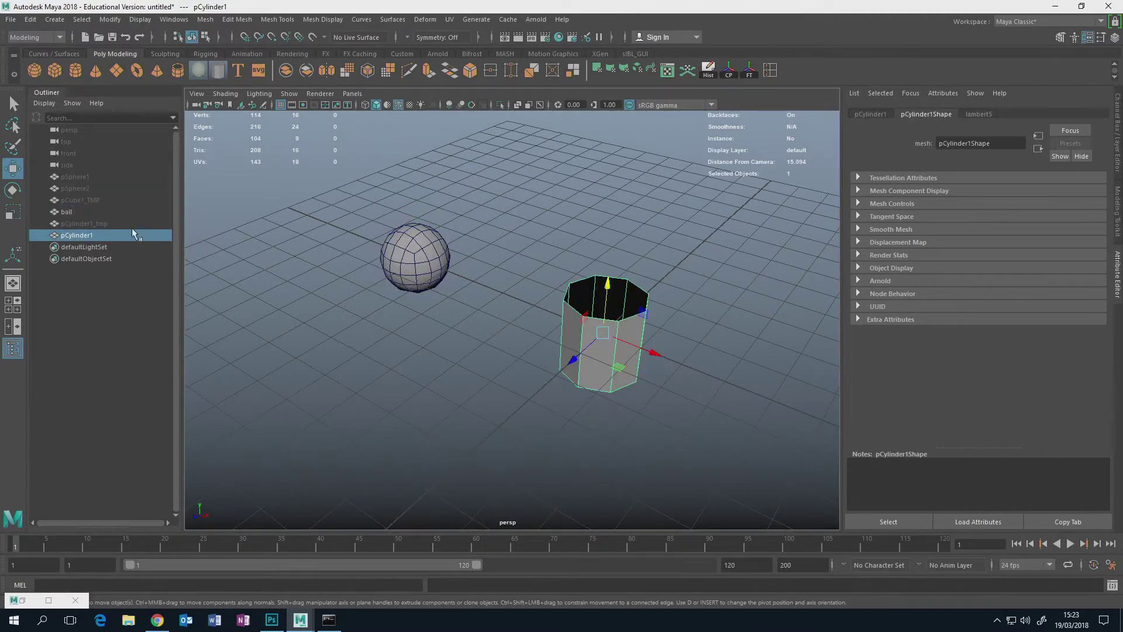
{"action": "double_click", "coordinate": [91, 236]}
{"action": "type", "text": "p"}
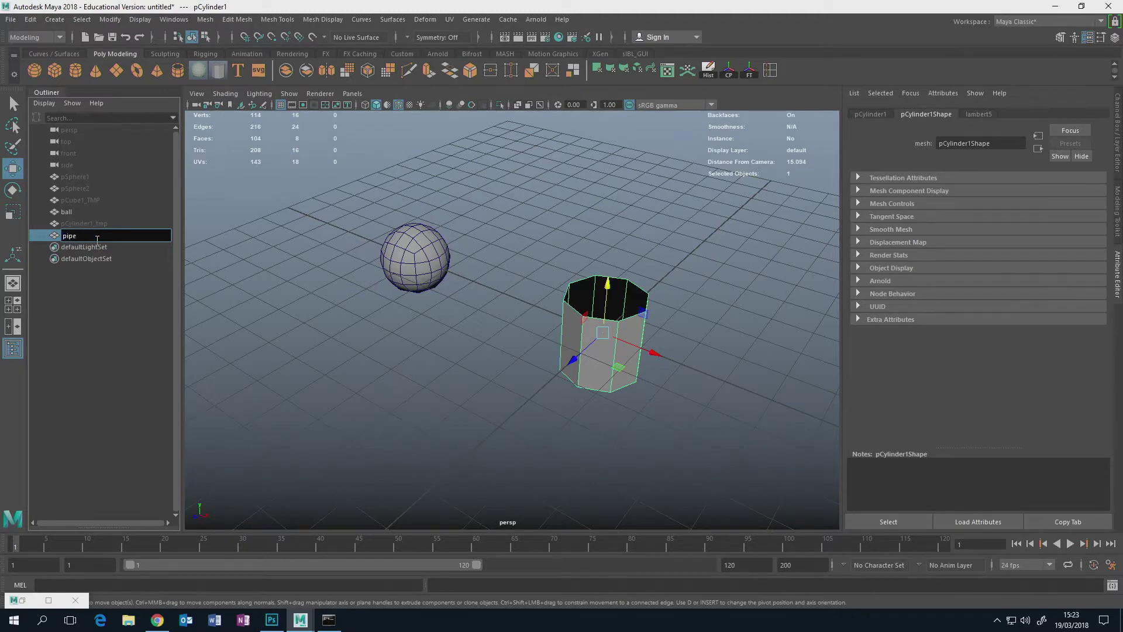
{"action": "type", "text": "ipe"}
{"action": "key", "text": "Return"}
Move the pipe off the origin toward the ball and run the quad sphere import from the shelf twice.
{"action": "left_click_drag", "start_coordinate": [643, 350], "coordinate": [554, 335]}
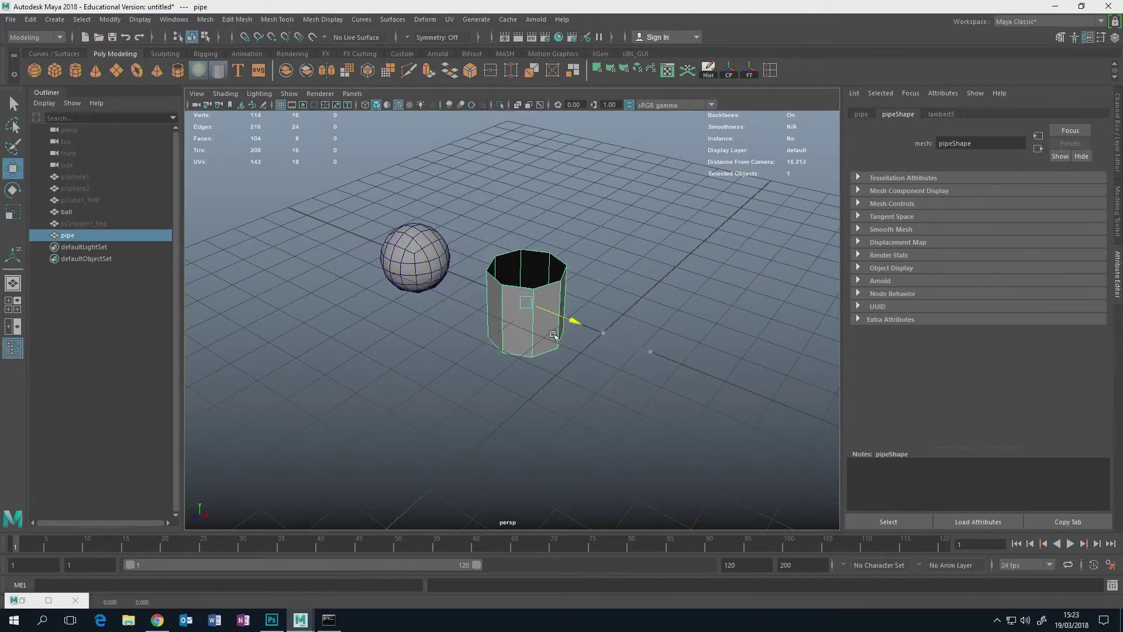
{"action": "left_click", "coordinate": [200, 70]}
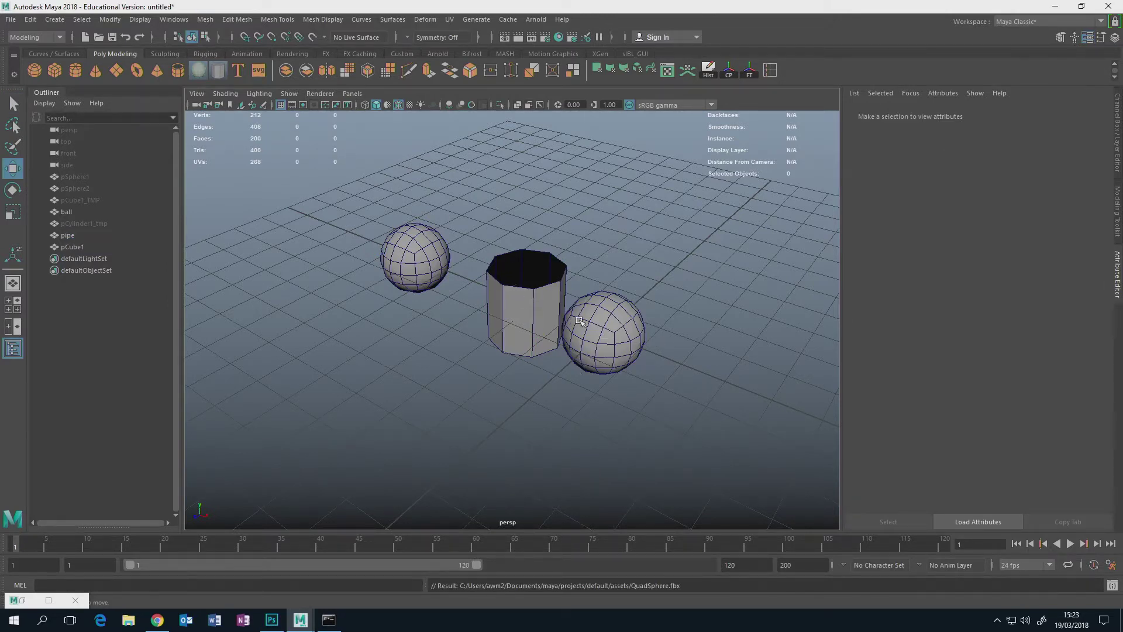
{"action": "left_click", "coordinate": [627, 331]}
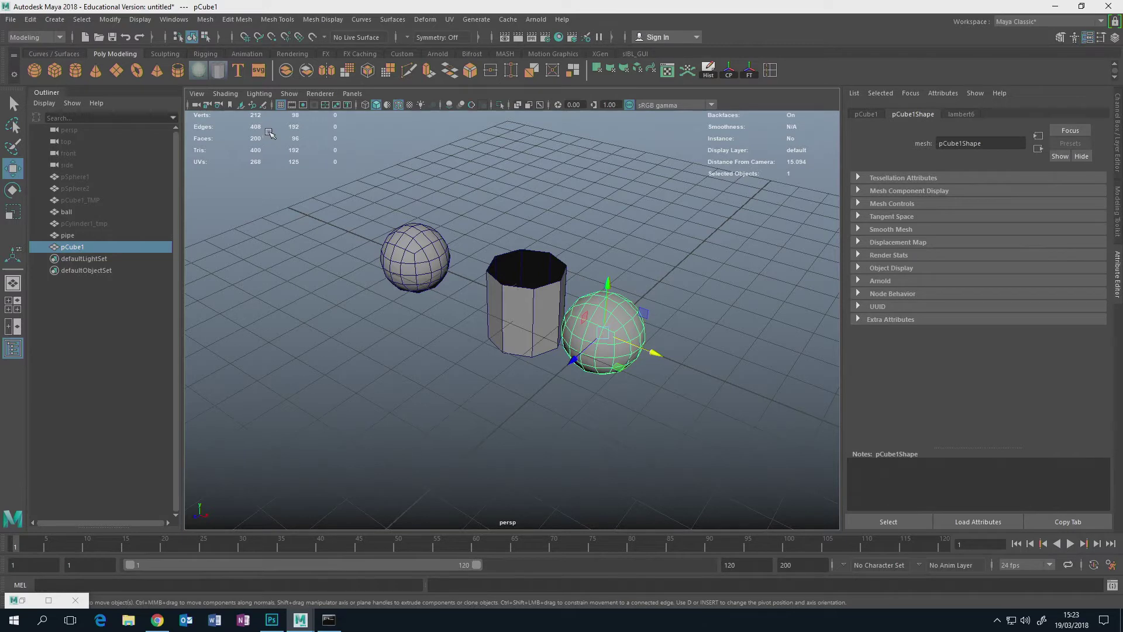
{"action": "left_click", "coordinate": [199, 70]}
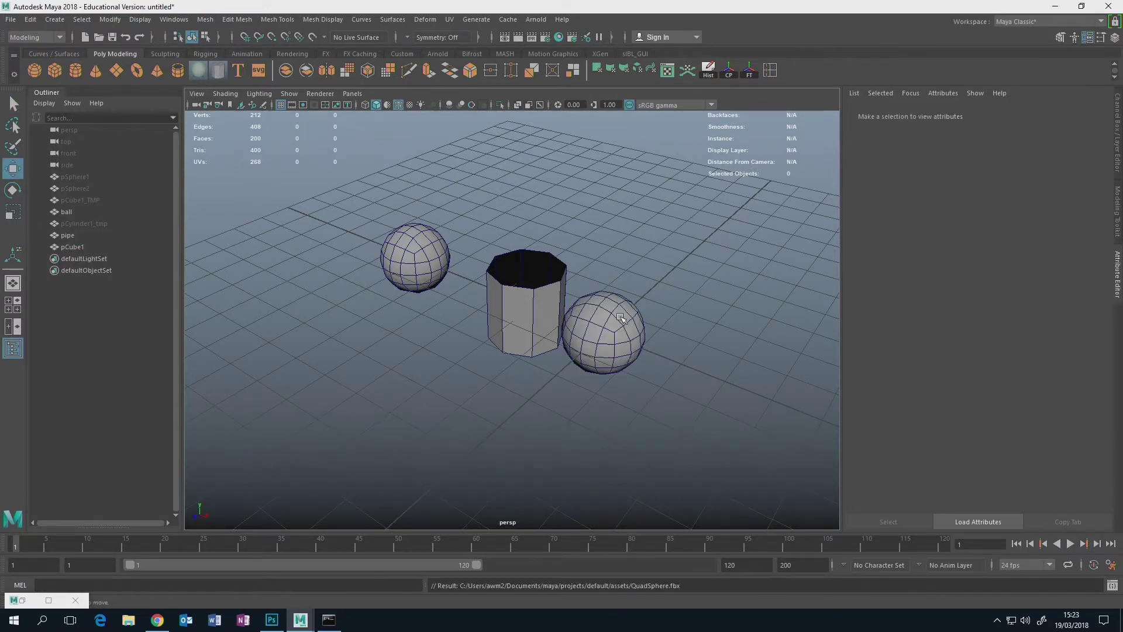
Rename the newly imported quad sphere to kdjshfskdfhdshf and move it along the X axis to the far side of the ball.
{"action": "left_click", "coordinate": [600, 319]}
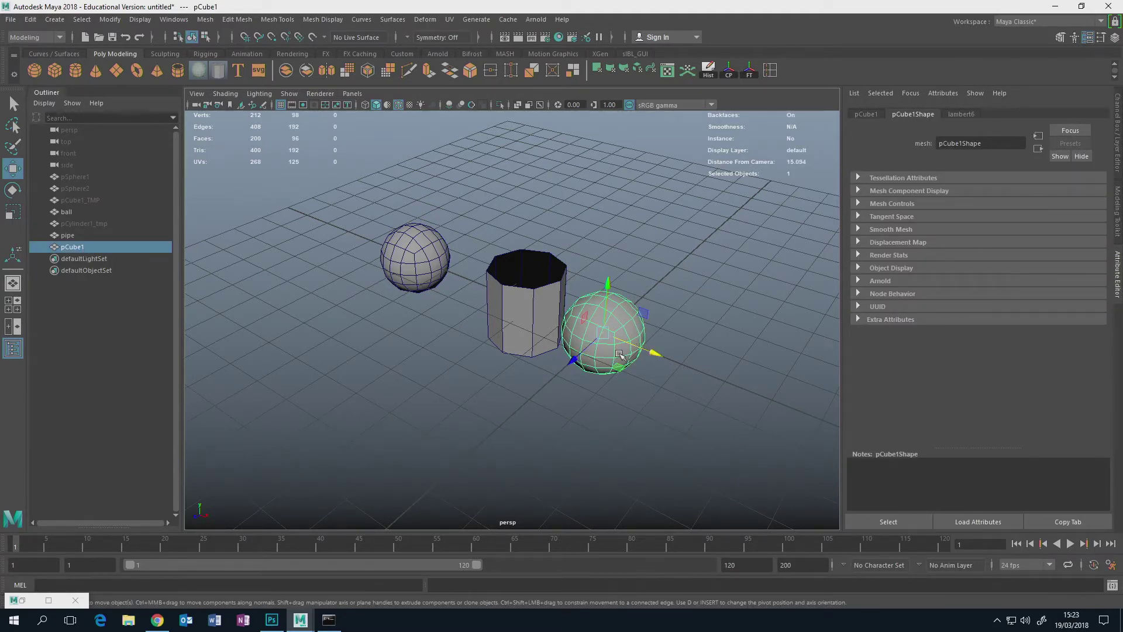
{"action": "double_click", "coordinate": [76, 247]}
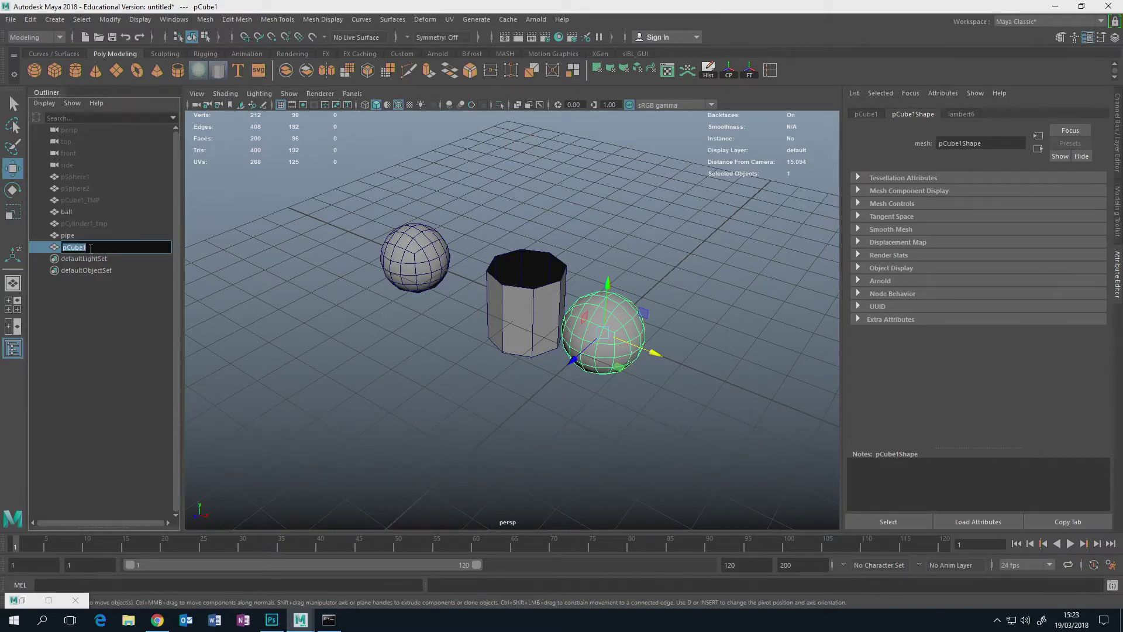
{"action": "type", "text": "kdjshfskdfhdshf"}
{"action": "key", "text": "Return"}
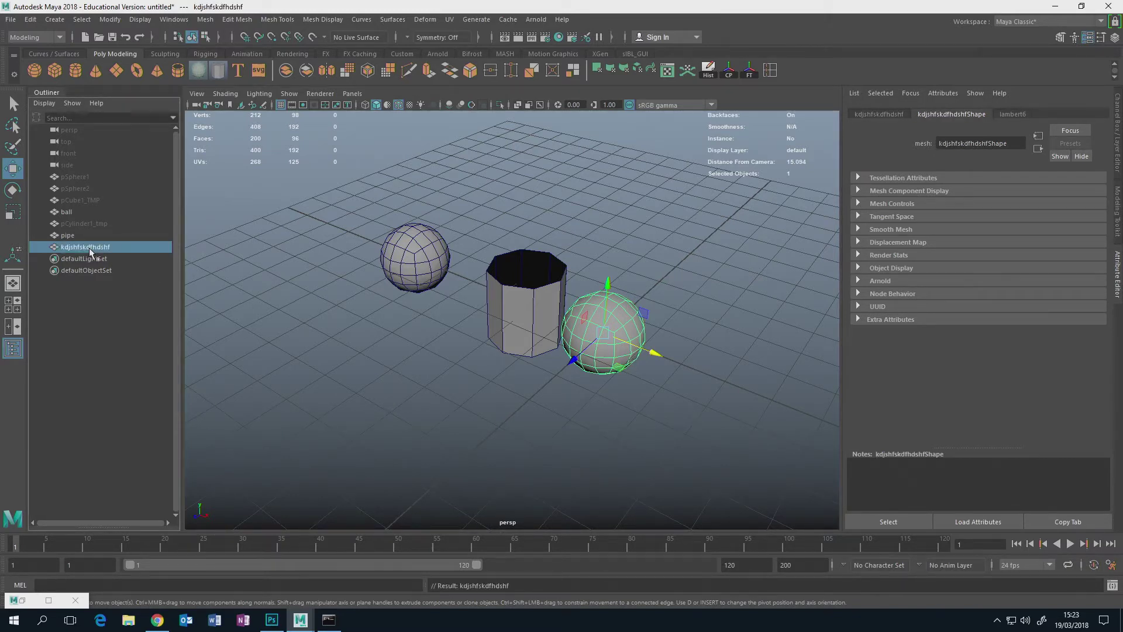
{"action": "left_click_drag", "start_coordinate": [640, 349], "coordinate": [343, 237]}
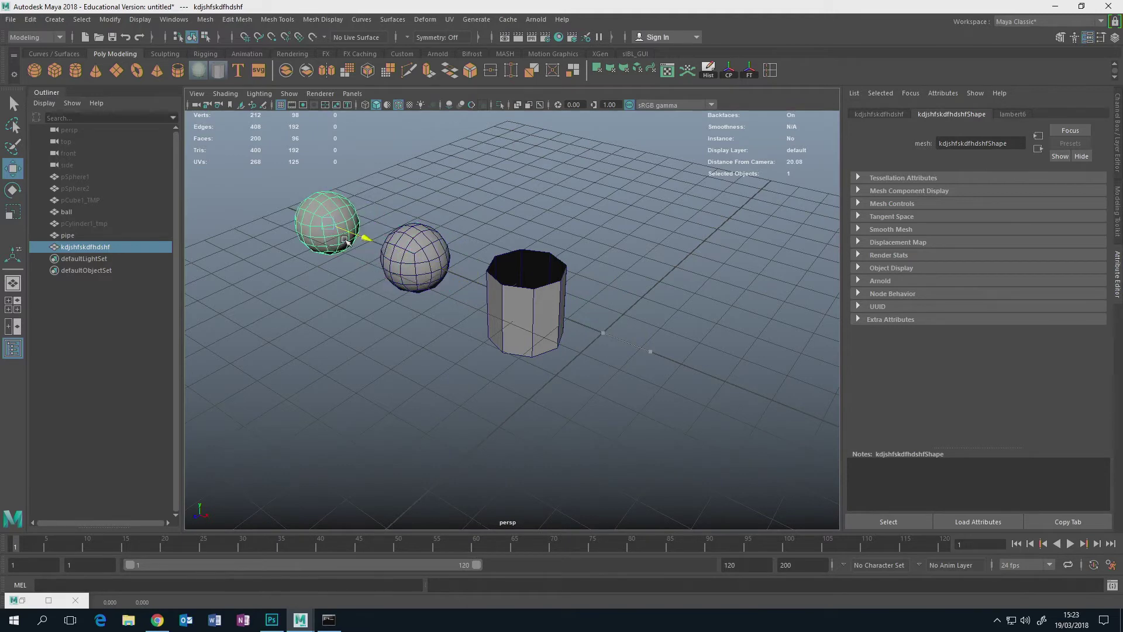
{"action": "mouse_move", "coordinate": [465, 307]}
{"action": "left_mouse_down", "text": "alt"}
{"action": "mouse_move", "coordinate": [506, 284]}
{"action": "mouse_move", "coordinate": [482, 303]}
{"action": "left_mouse_up", "text": "alt"}
{"action": "middle_click_drag", "start_coordinate": [482, 303], "coordinate": [532, 317], "text": "alt"}
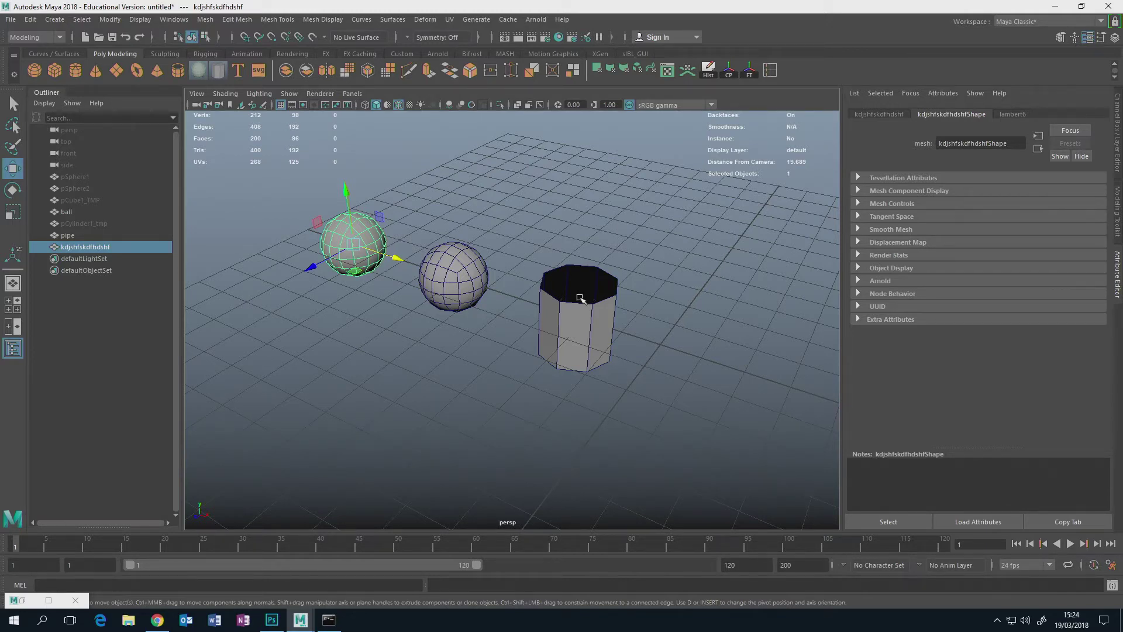
Examine the ball and the open pipe from several angles and distances, ending with nothing selected.
{"action": "left_click", "coordinate": [467, 277]}
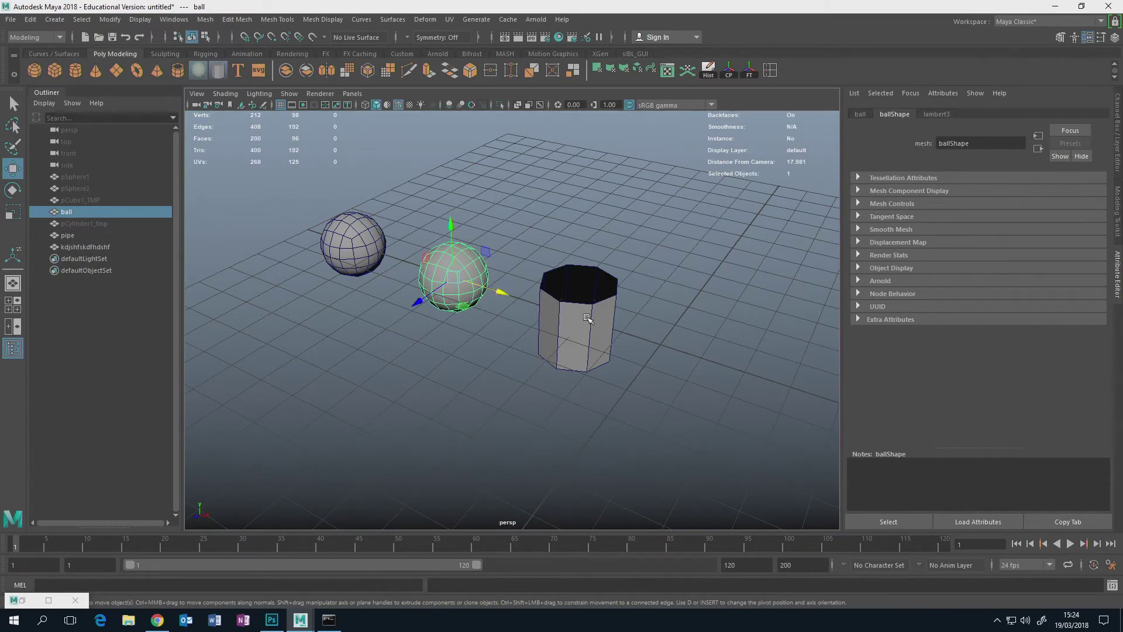
{"action": "left_click_drag", "start_coordinate": [594, 336], "coordinate": [597, 338], "text": "alt"}
{"action": "scroll", "coordinate": [597, 338], "scroll_direction": "up", "scroll_amount": 4}
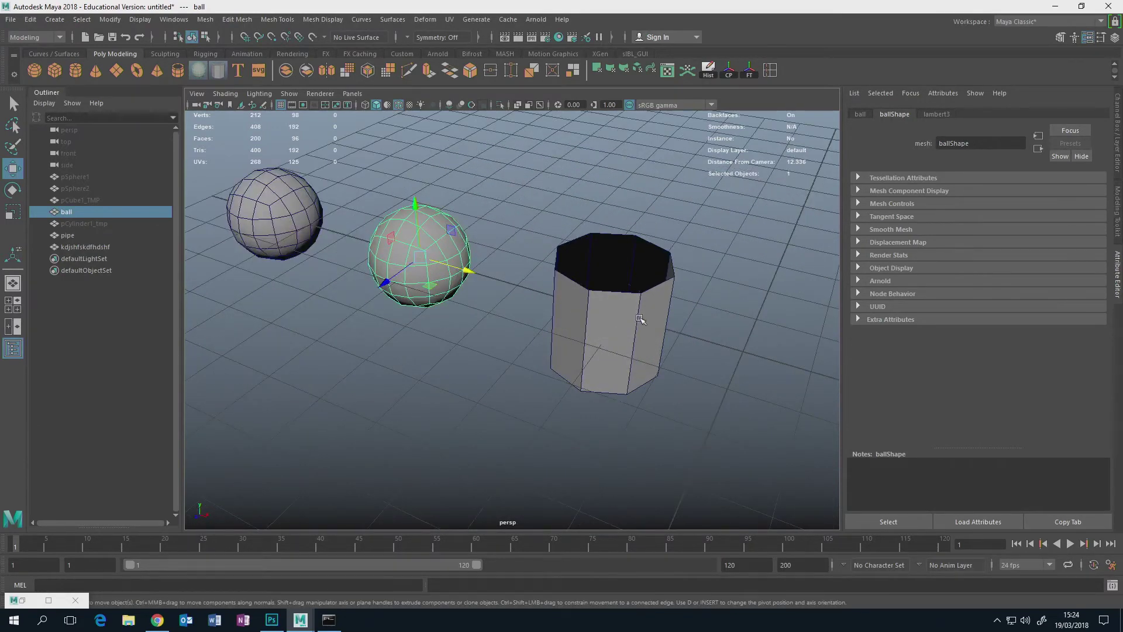
{"action": "left_click", "coordinate": [641, 316]}
{"action": "left_click_drag", "start_coordinate": [671, 316], "coordinate": [637, 321], "text": "alt"}
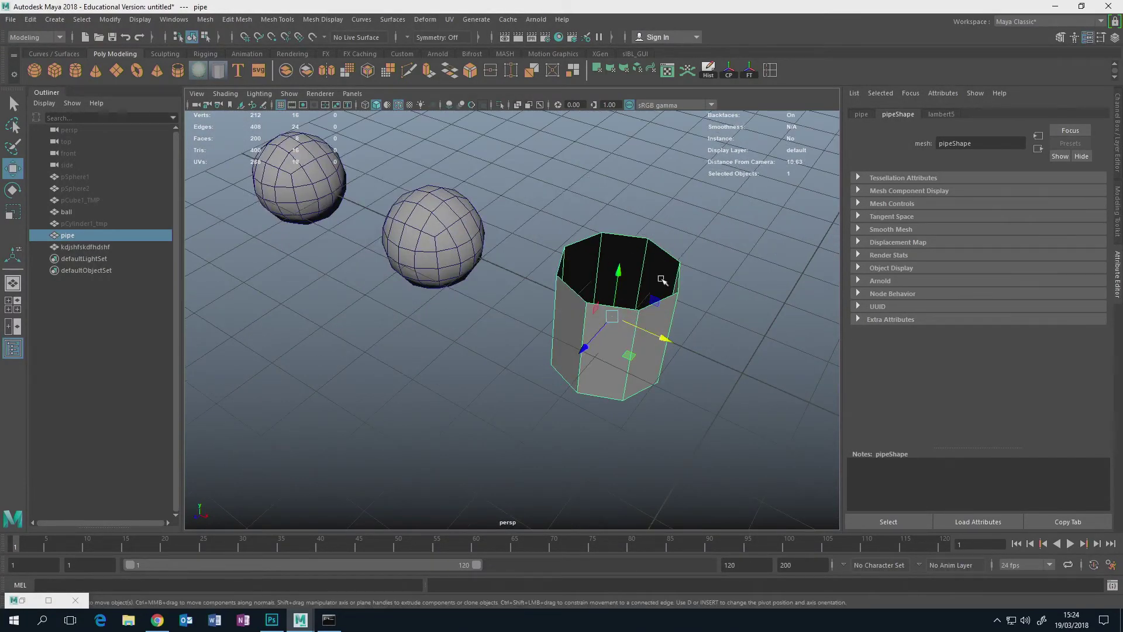
{"action": "middle_click_drag", "start_coordinate": [652, 296], "coordinate": [550, 301], "text": "alt"}
{"action": "left_click_drag", "start_coordinate": [550, 301], "coordinate": [524, 314], "text": "alt"}
{"action": "middle_click_drag", "start_coordinate": [524, 313], "coordinate": [569, 299], "text": "alt"}
{"action": "right_click_drag", "start_coordinate": [569, 298], "coordinate": [485, 313], "text": "alt"}
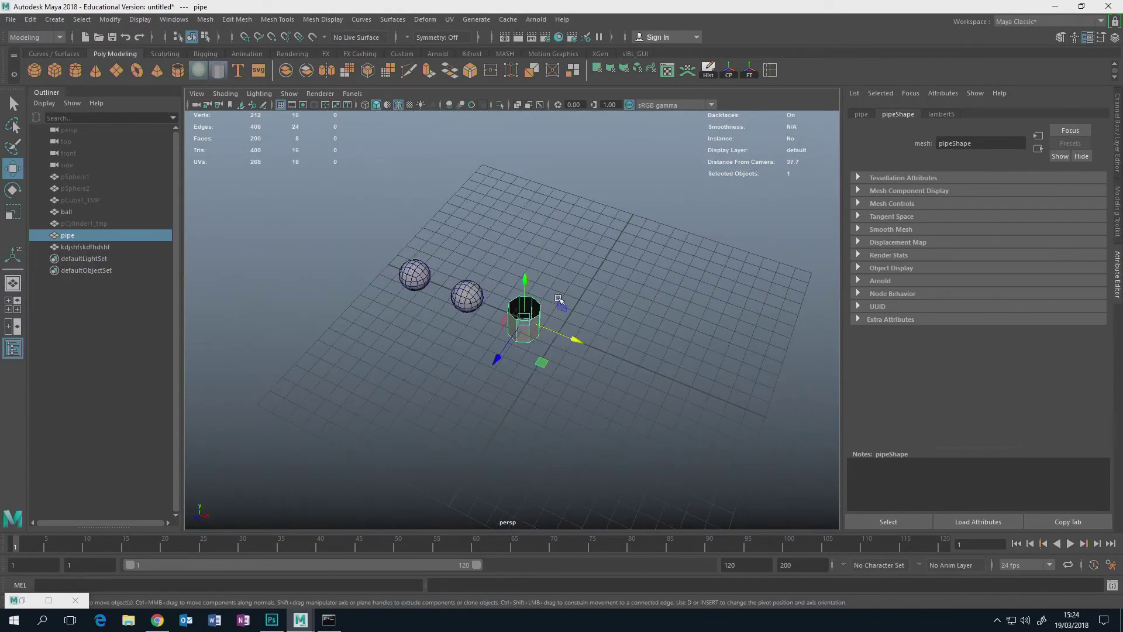
{"action": "middle_click_drag", "start_coordinate": [485, 313], "coordinate": [531, 330], "text": "alt"}
{"action": "right_click_drag", "start_coordinate": [530, 330], "coordinate": [605, 343], "text": "alt"}
{"action": "left_click_drag", "start_coordinate": [632, 333], "coordinate": [628, 306], "text": "alt"}
{"action": "middle_click_drag", "start_coordinate": [627, 306], "coordinate": [556, 279], "text": "alt"}
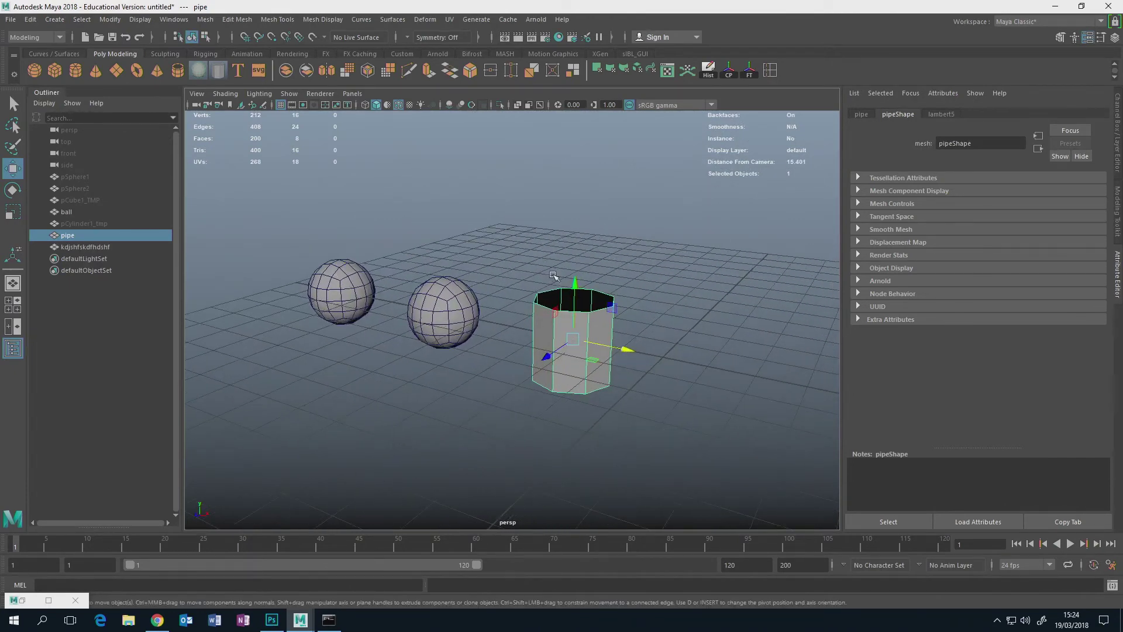
{"action": "left_click_drag", "start_coordinate": [556, 278], "coordinate": [563, 292], "text": "alt"}
{"action": "left_click", "coordinate": [671, 274]}
{"action": "left_click_drag", "start_coordinate": [671, 275], "coordinate": [621, 310], "text": "alt"}
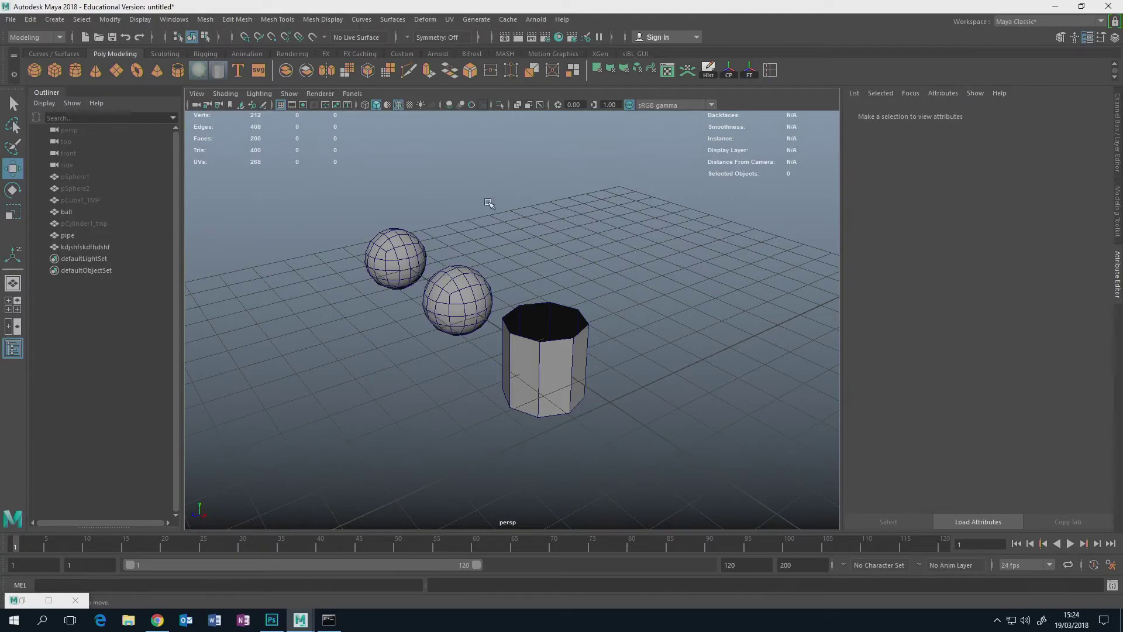
Review the logged import, rename and move commands in the Script Editor, and close it.
{"action": "left_click", "coordinate": [1112, 587]}
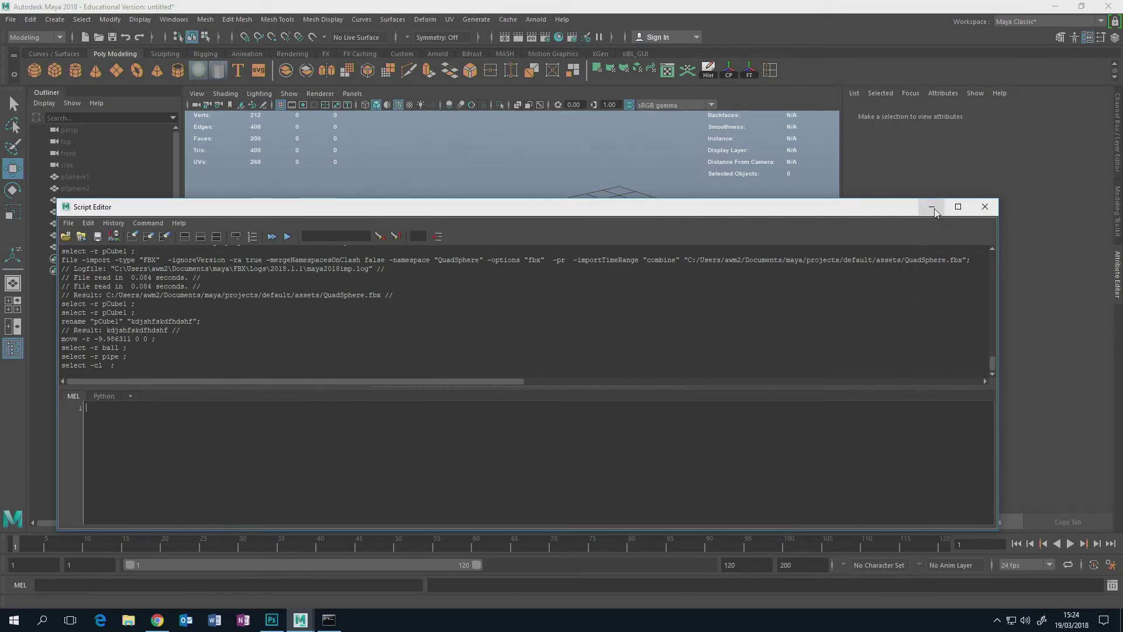
{"action": "left_click", "coordinate": [986, 208]}
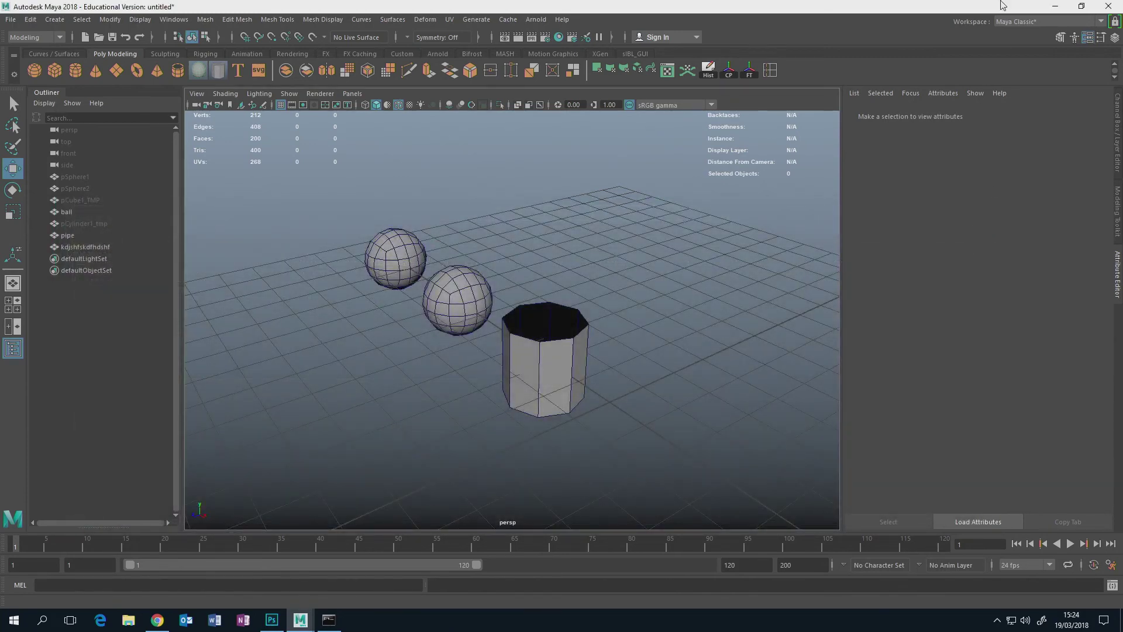
Minimize Maya and Photoshop, move the LabStream Start console aside, and launch Labstream Stop from the desktop.
{"action": "left_click", "coordinate": [1054, 8]}
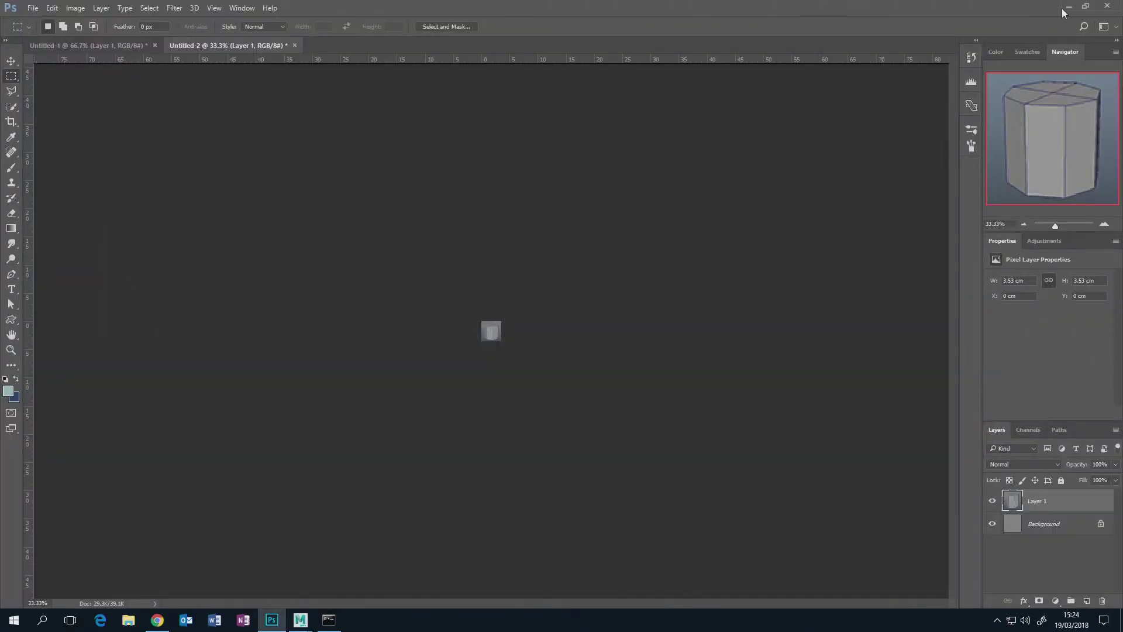
{"action": "left_click", "coordinate": [1067, 6]}
{"action": "left_click_drag", "start_coordinate": [415, 56], "coordinate": [780, 96]}
{"action": "double_click", "coordinate": [116, 86]}
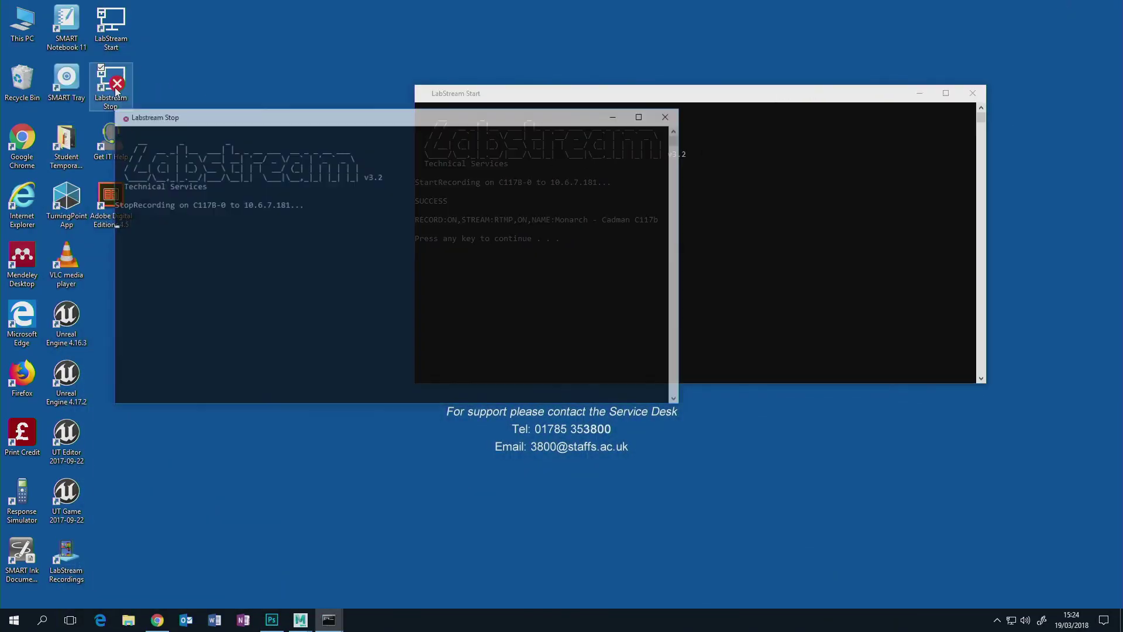